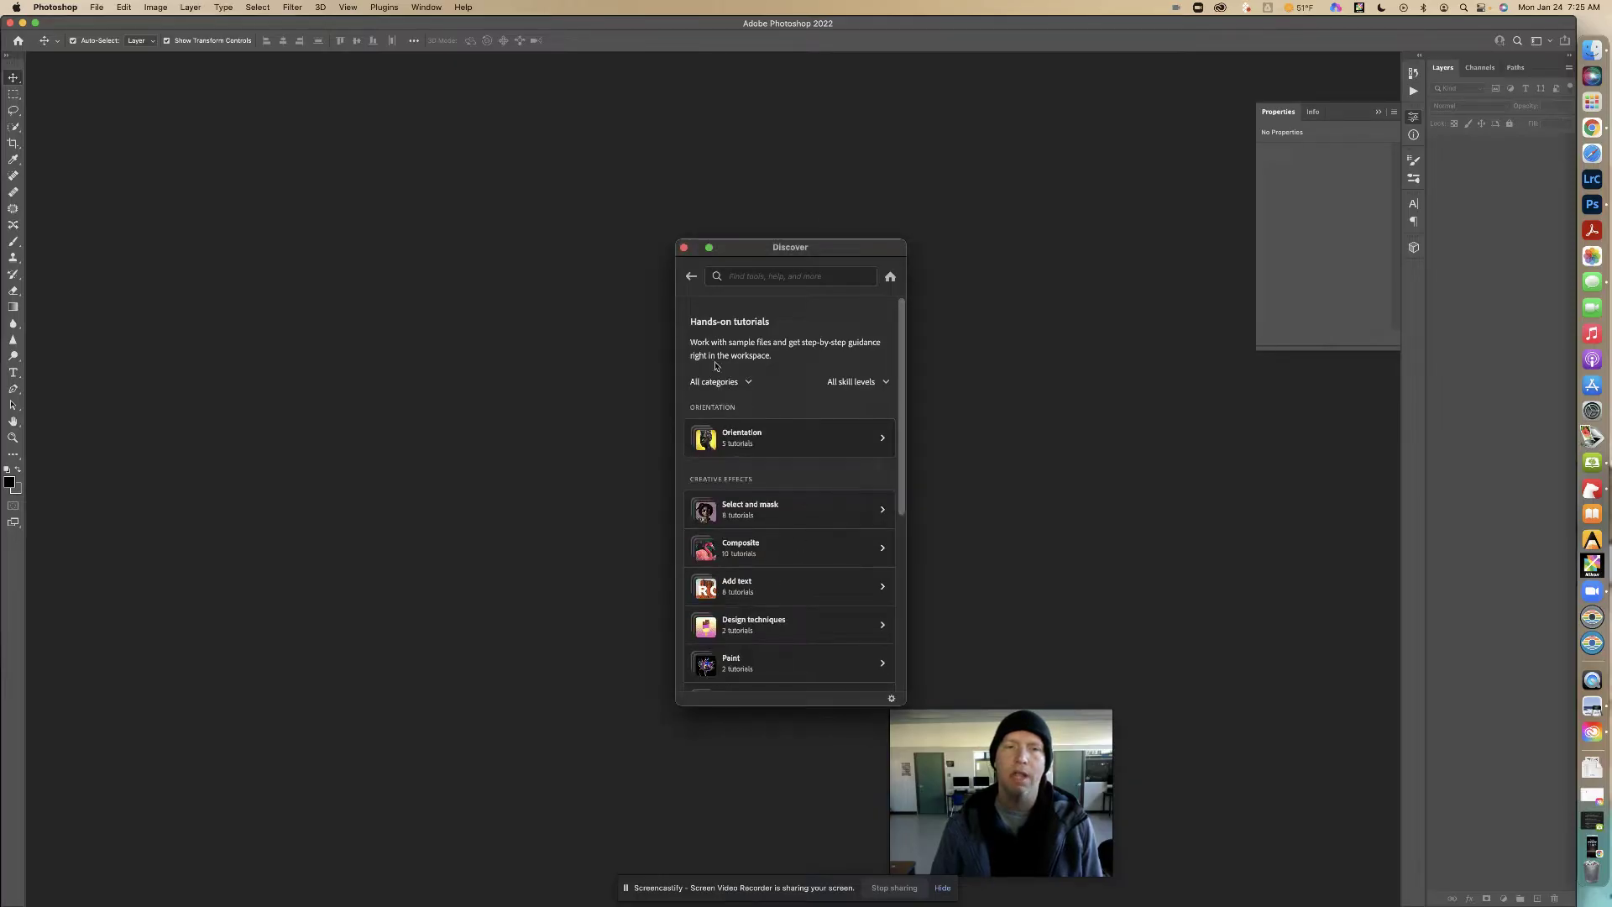
# Step: Start the "Create and edit text" hands-on tutorial from the Add text category, with all skill levels shown
pyautogui.click(866, 384)
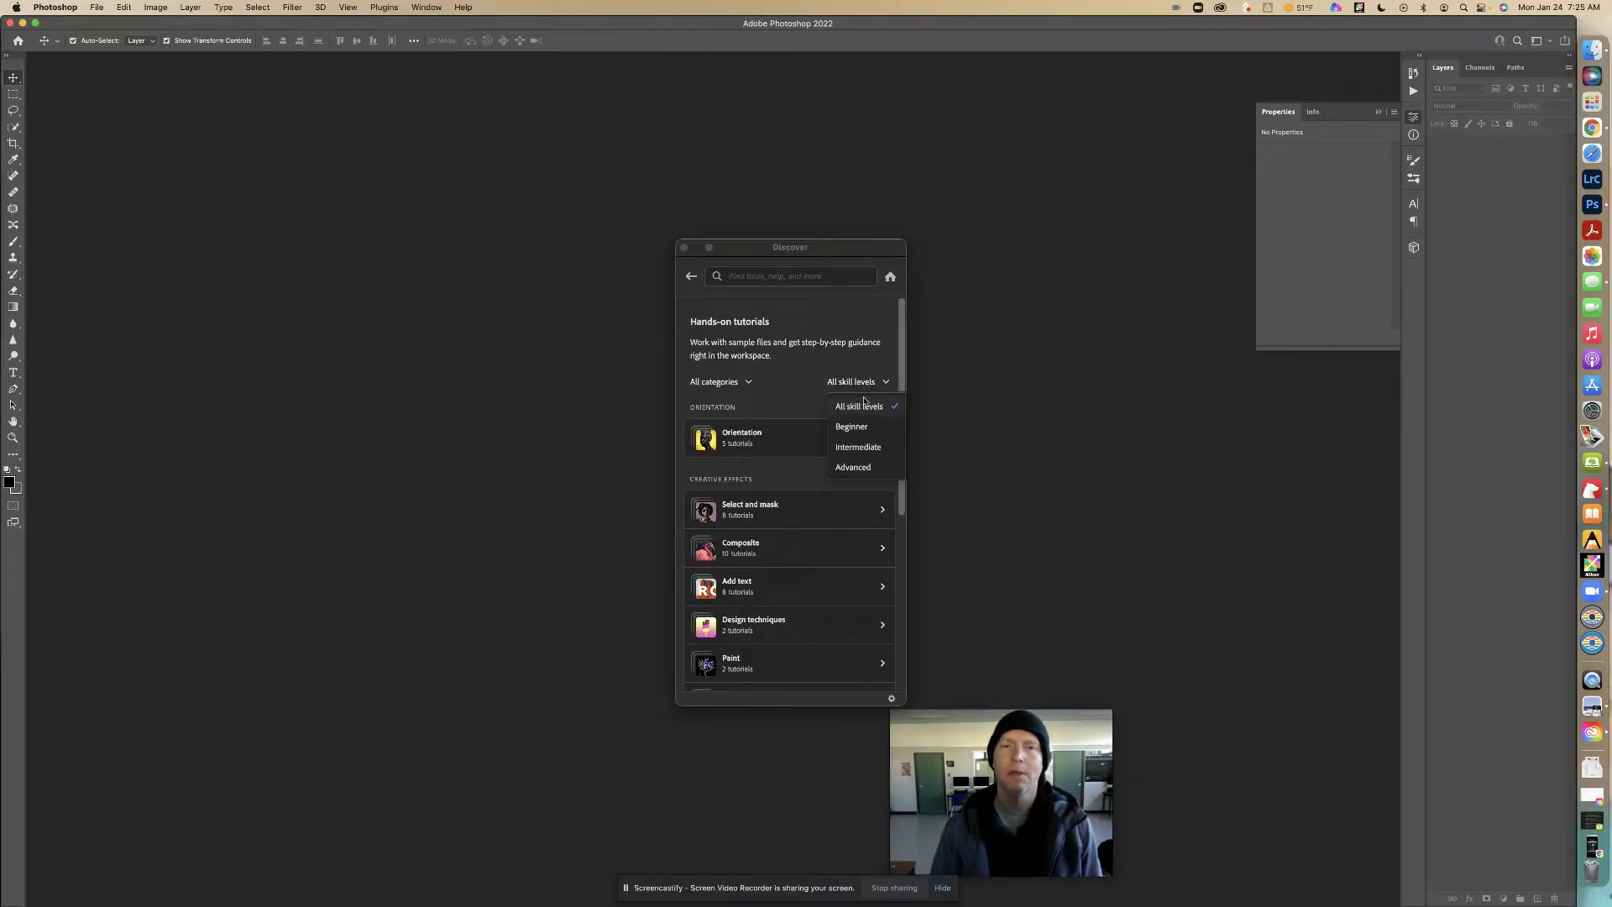
pyautogui.click(866, 410)
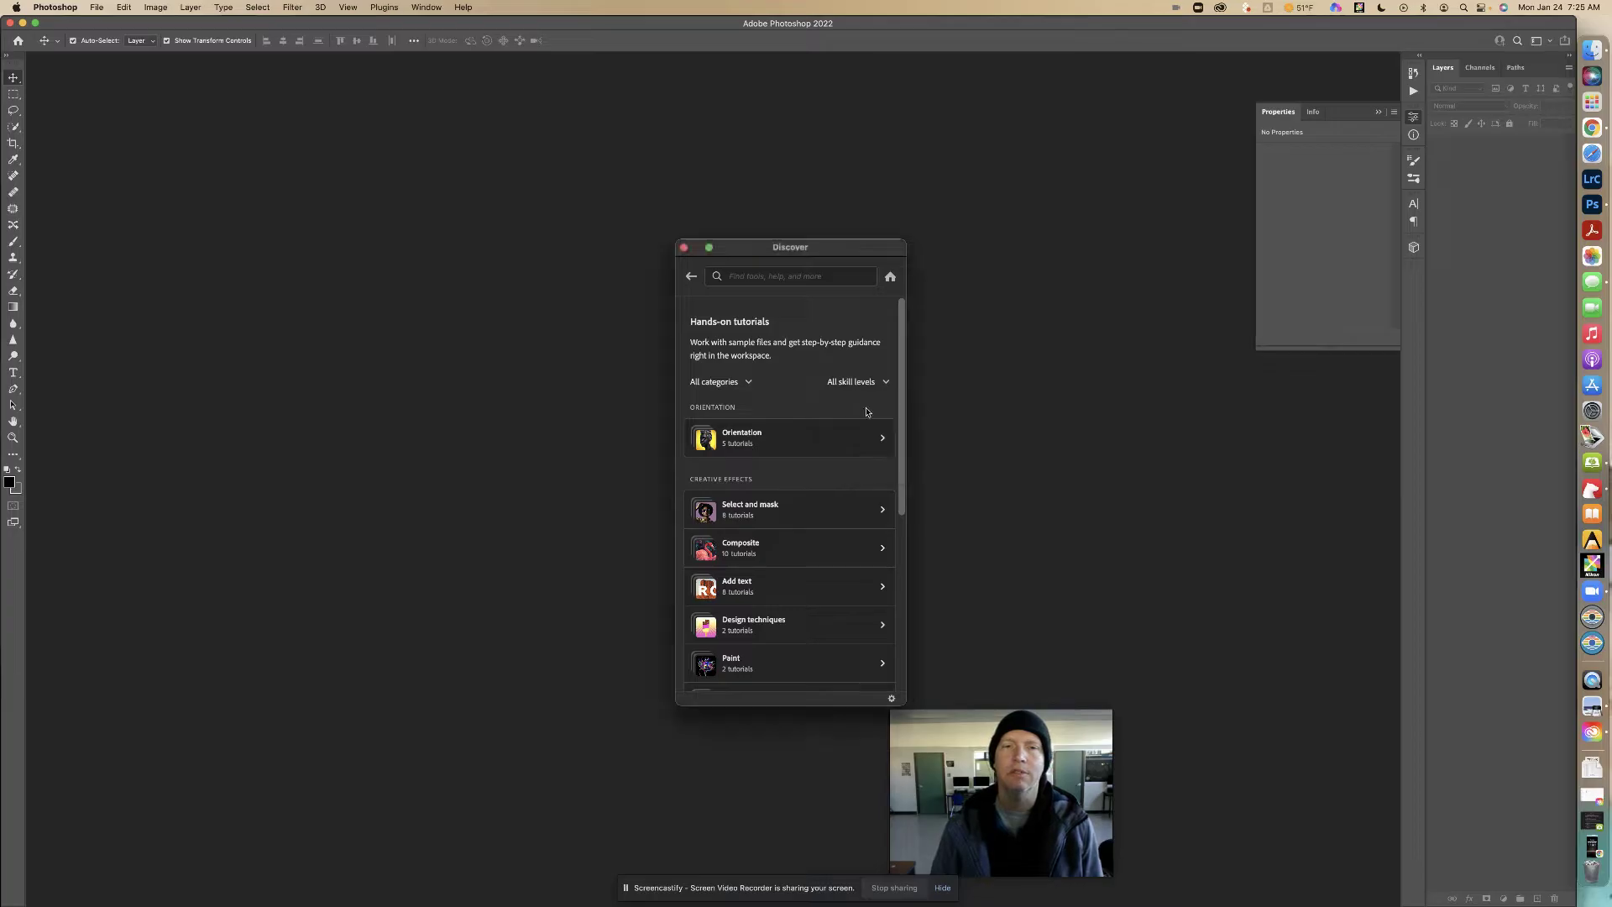
pyautogui.scroll(-3, 798, 418)
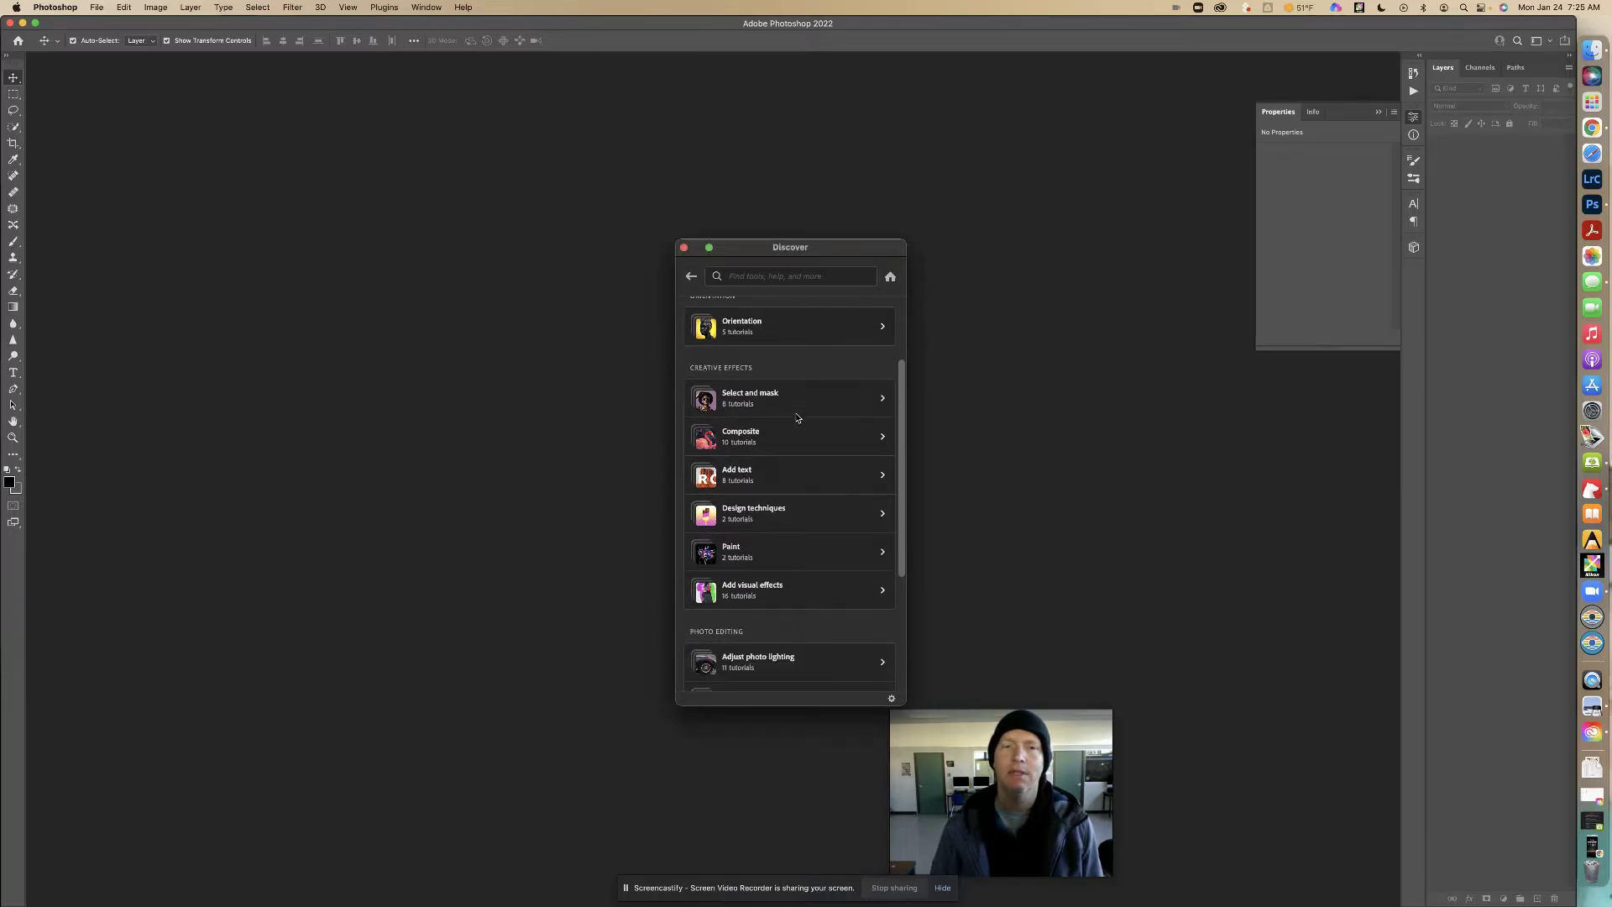
pyautogui.click(781, 472)
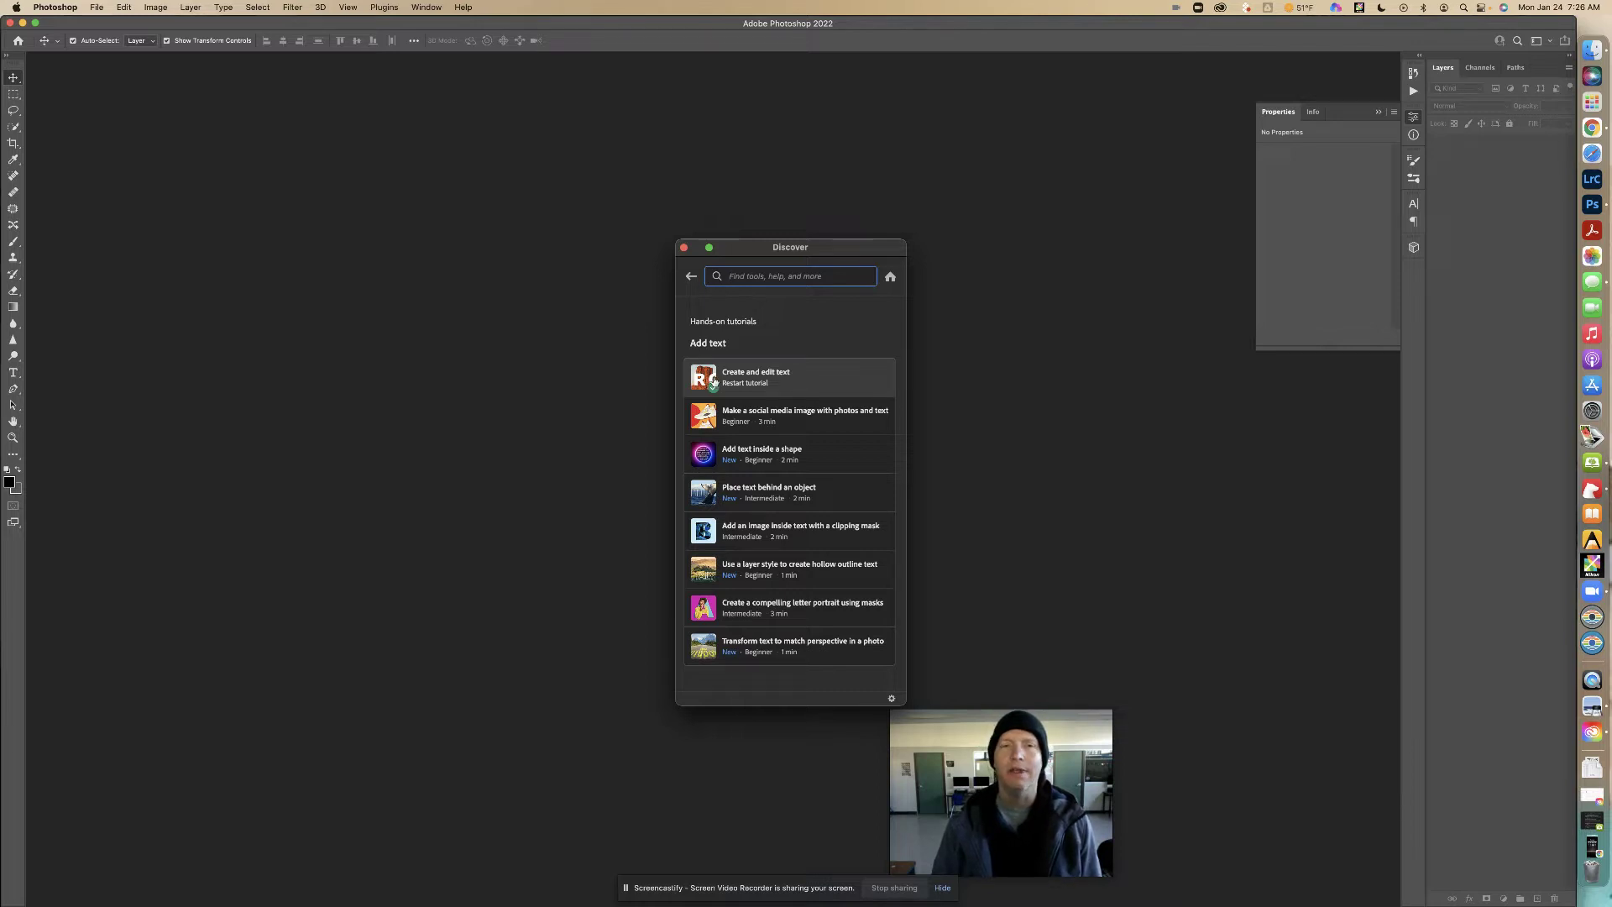
pyautogui.click(799, 378)
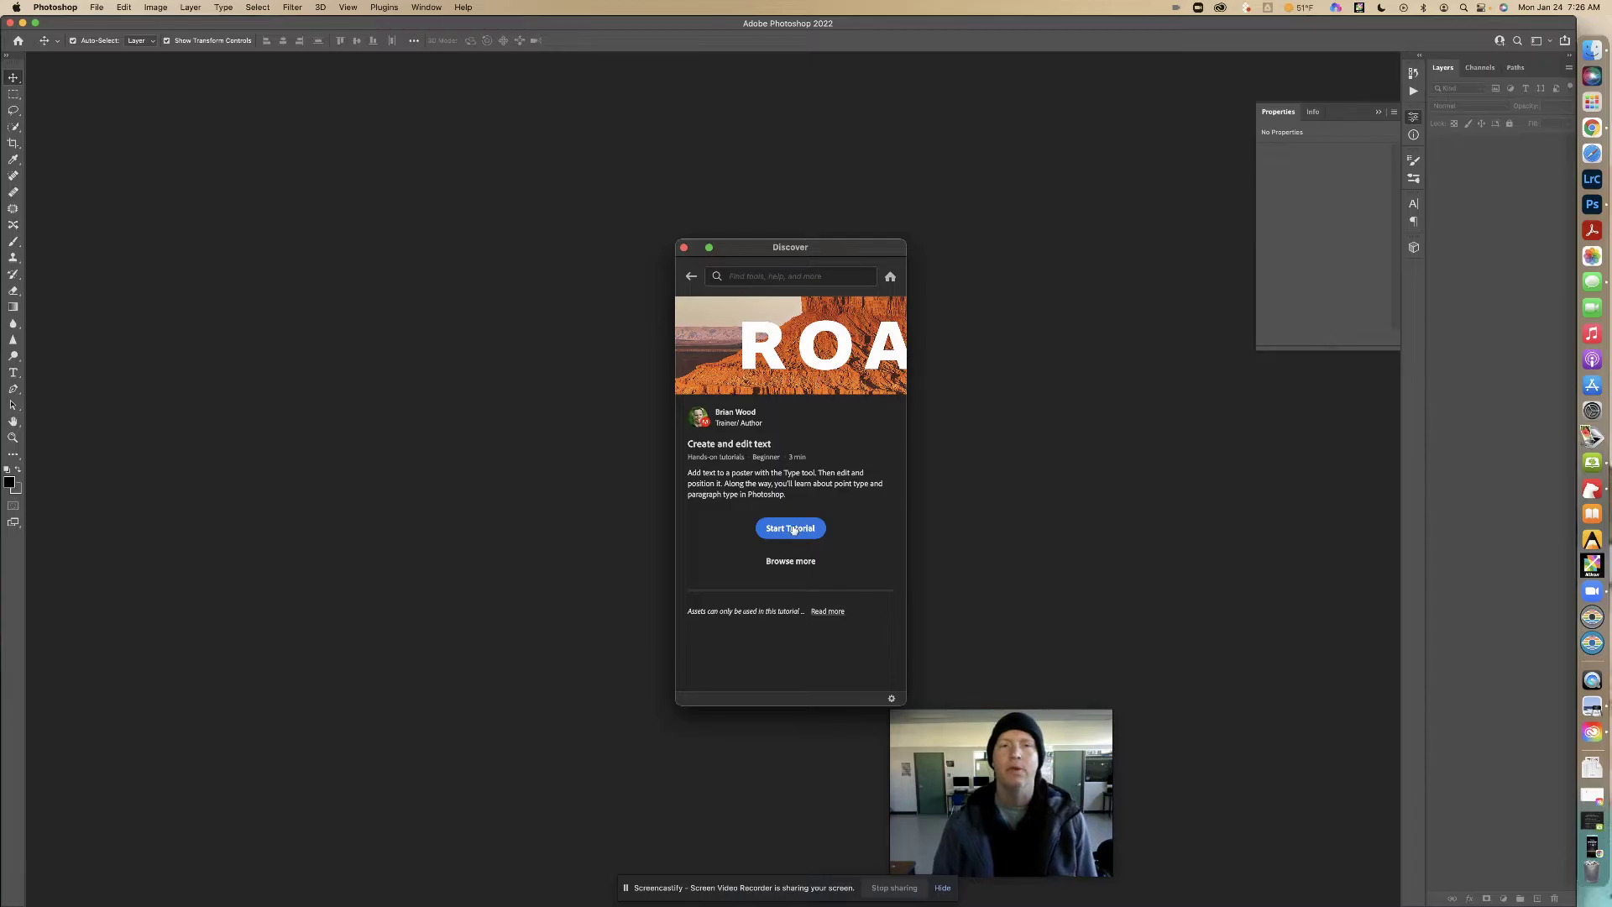
pyautogui.click(791, 529)
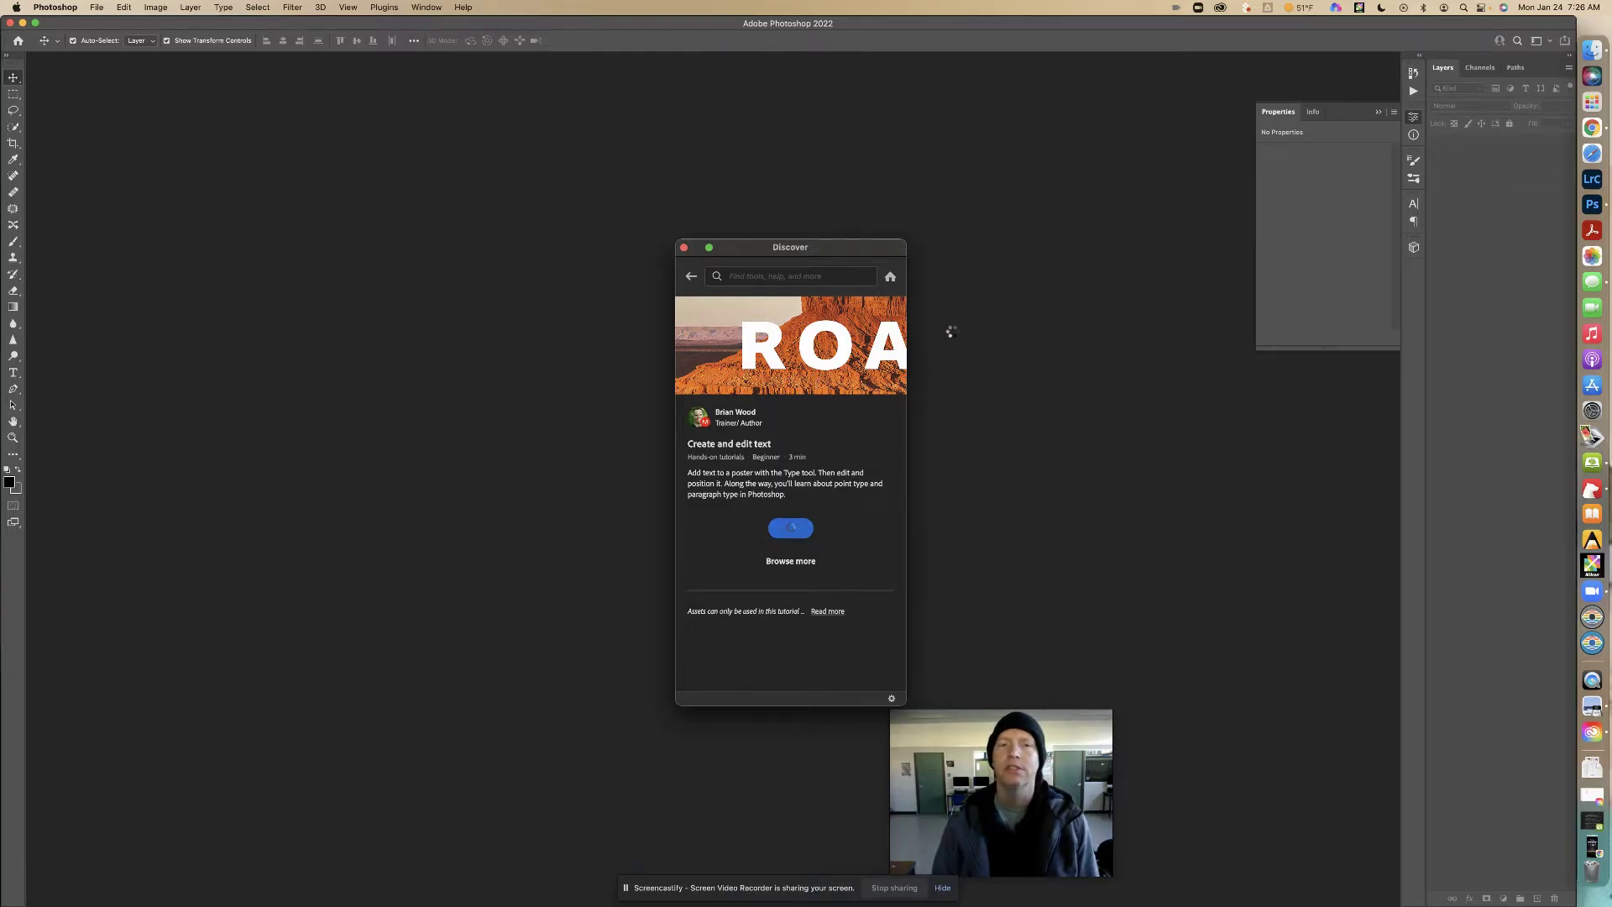
# Step: Move the Discover window off the canvas so it sits beside the poster image
pyautogui.moveTo(814, 252); pyautogui.dragTo(1148, 202)
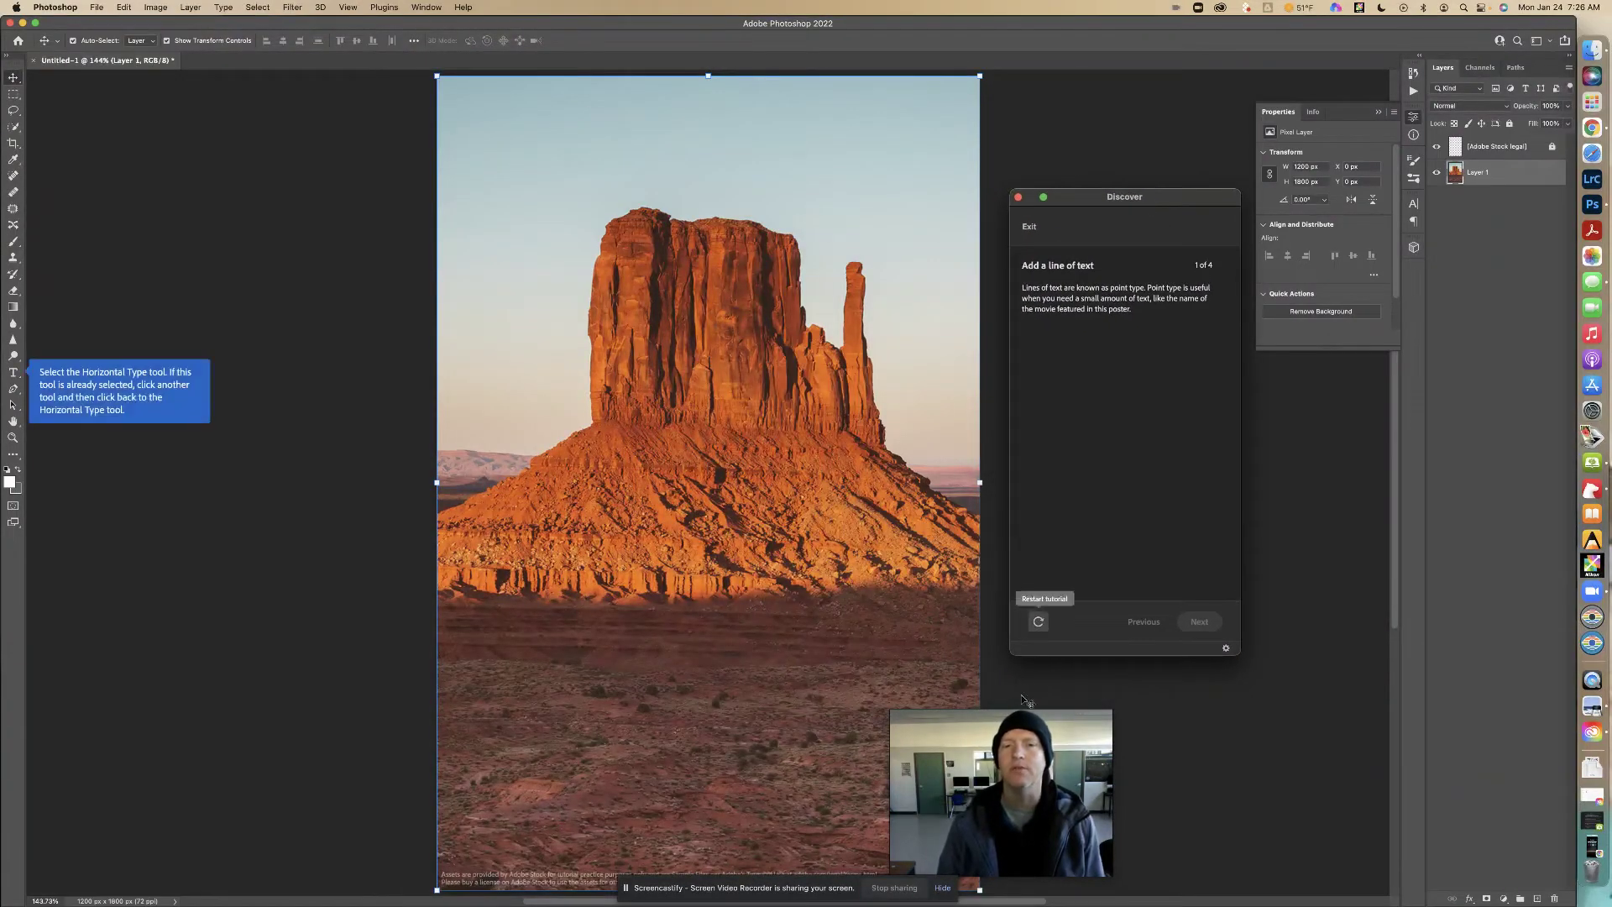
pyautogui.click(1034, 743)
pyautogui.moveTo(1055, 723); pyautogui.dragTo(1265, 727)
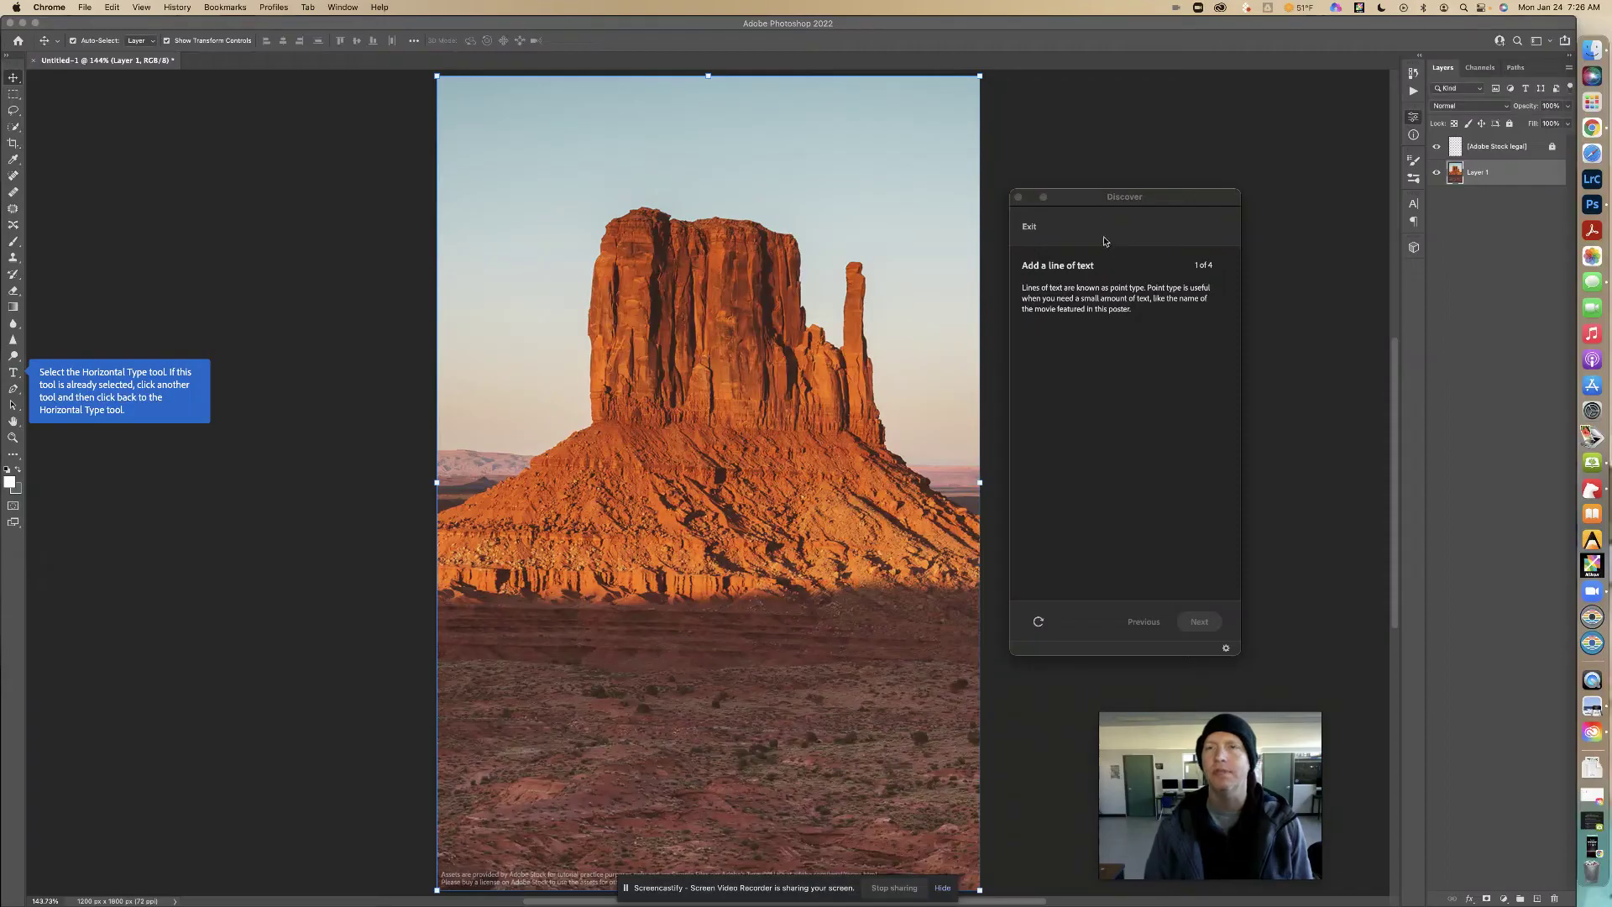
pyautogui.moveTo(1110, 202); pyautogui.dragTo(1104, 229)
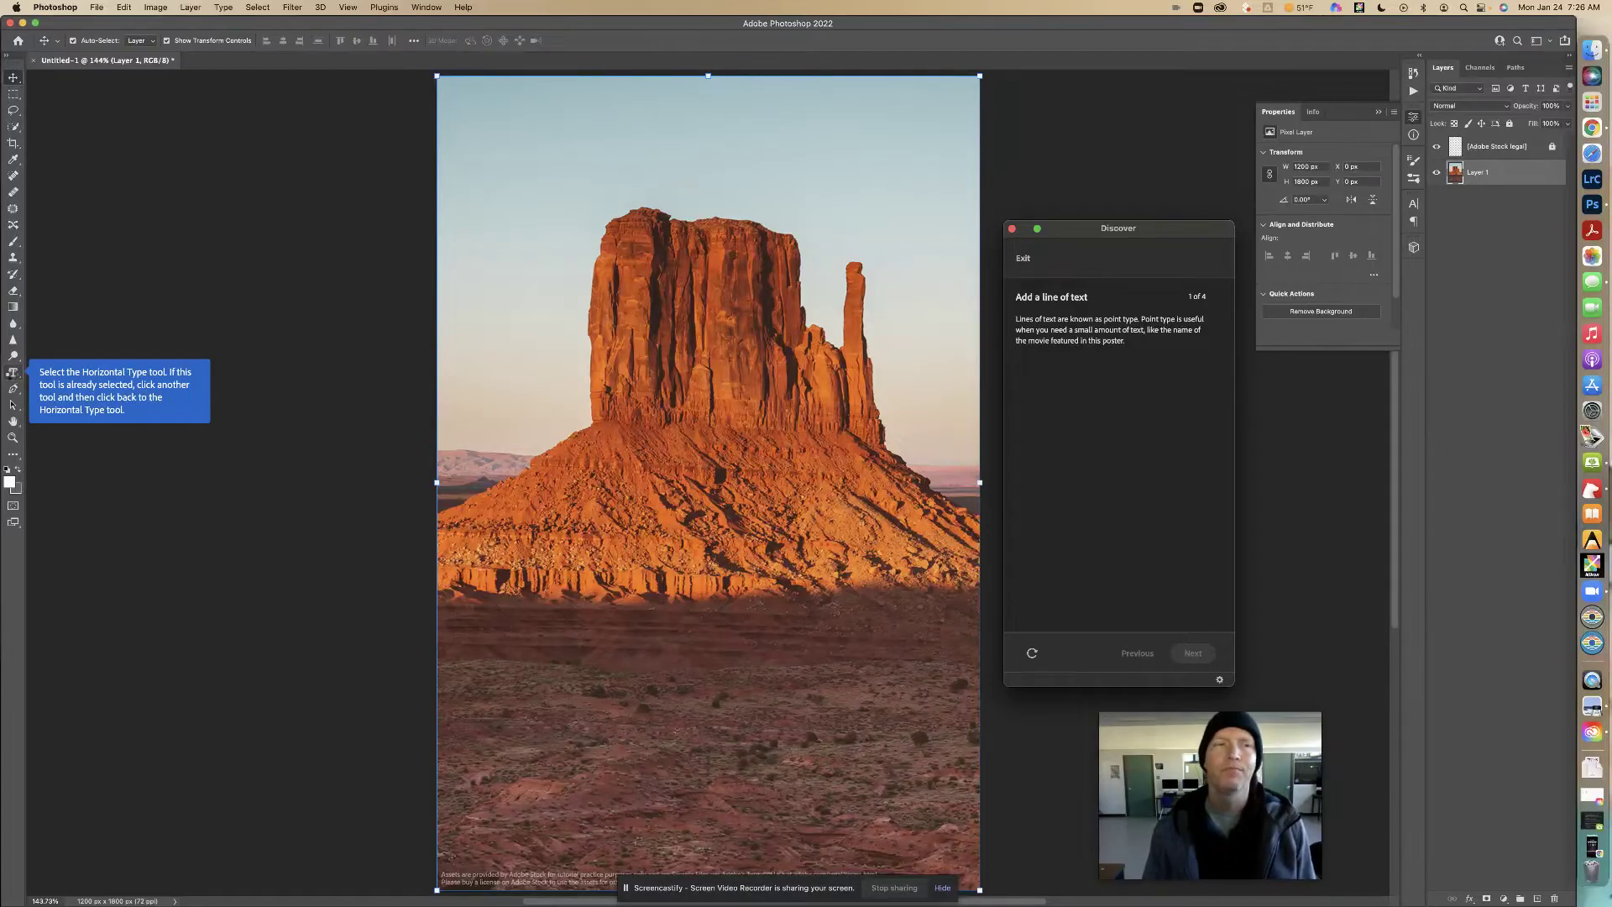
# Step: Activate the Horizontal Type tool with a 48 pt font size and advance to the tutorial's next instruction
pyautogui.click(12, 375)
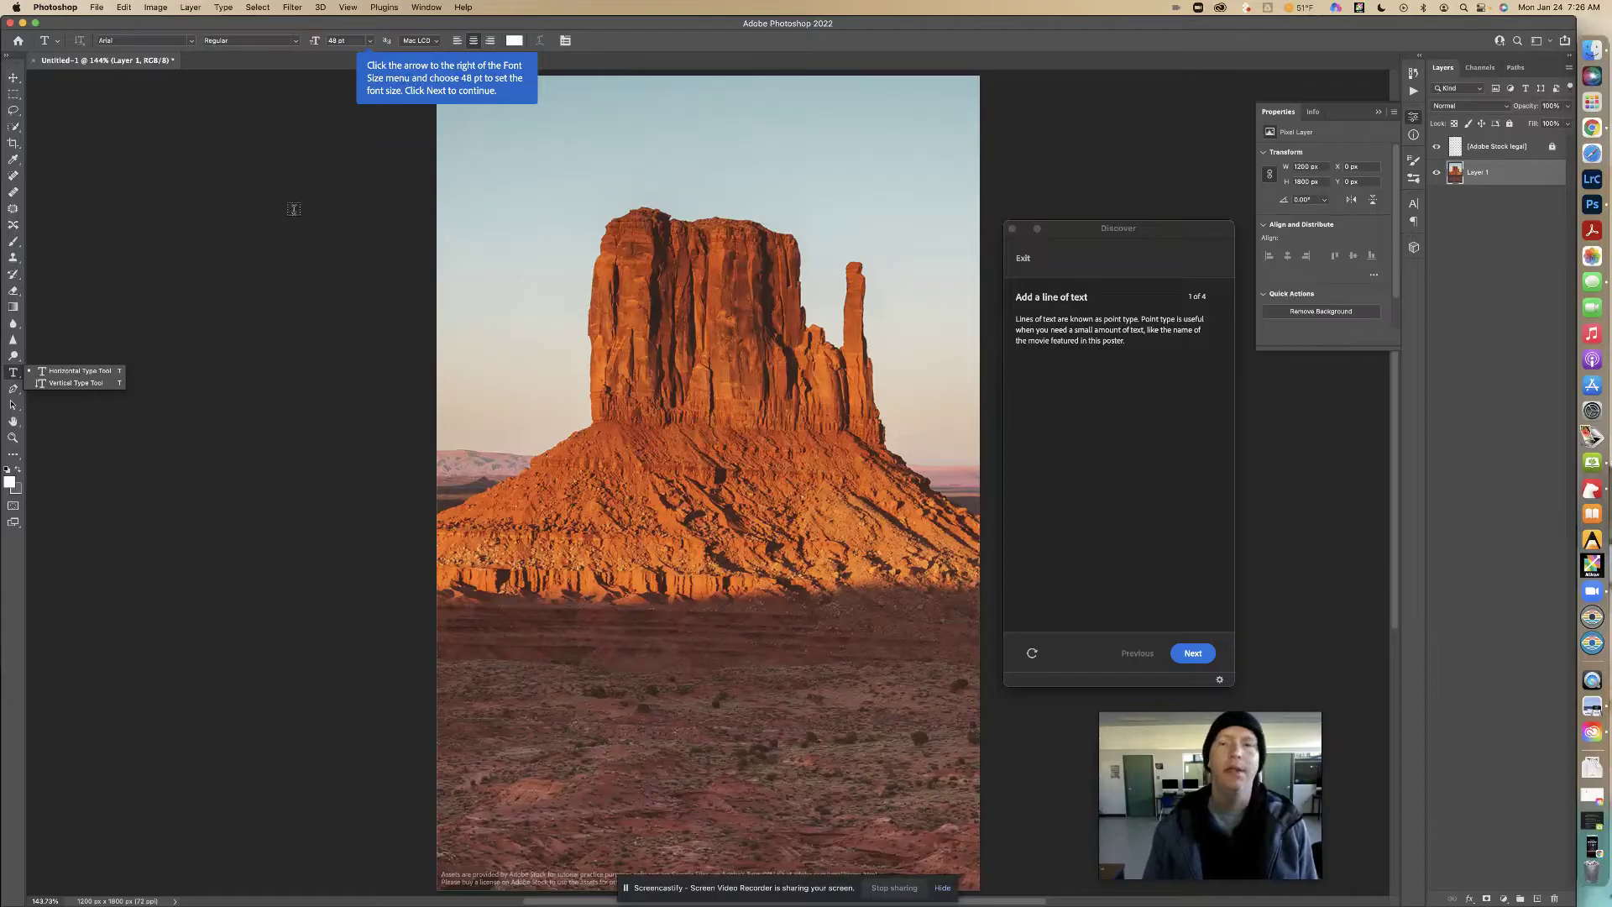
pyautogui.click(79, 376)
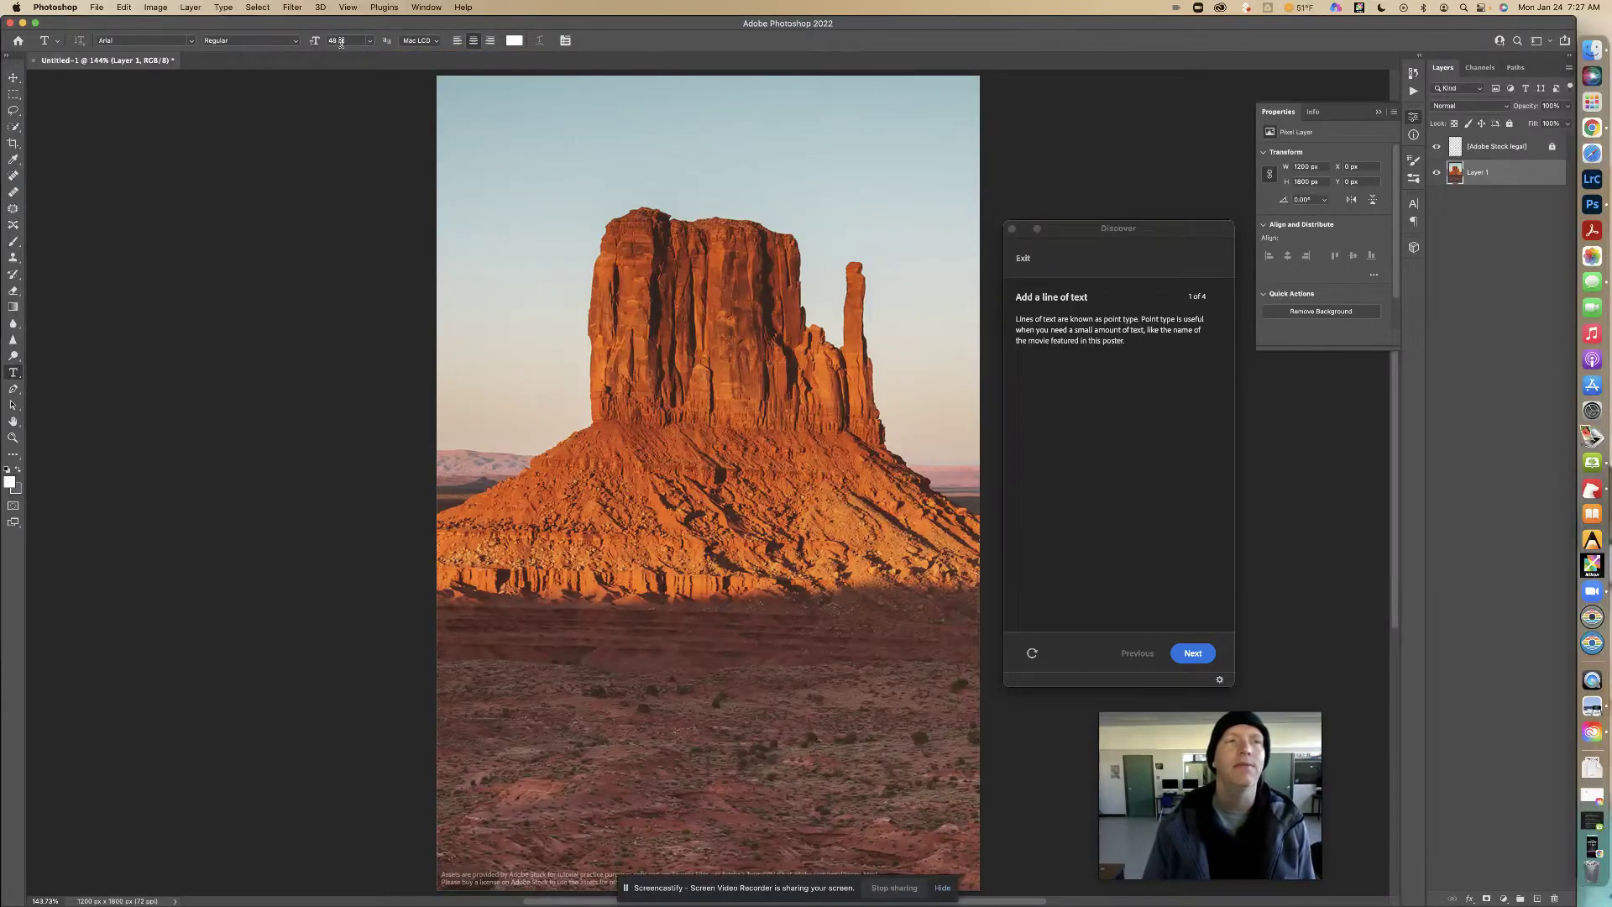
pyautogui.click(371, 44)
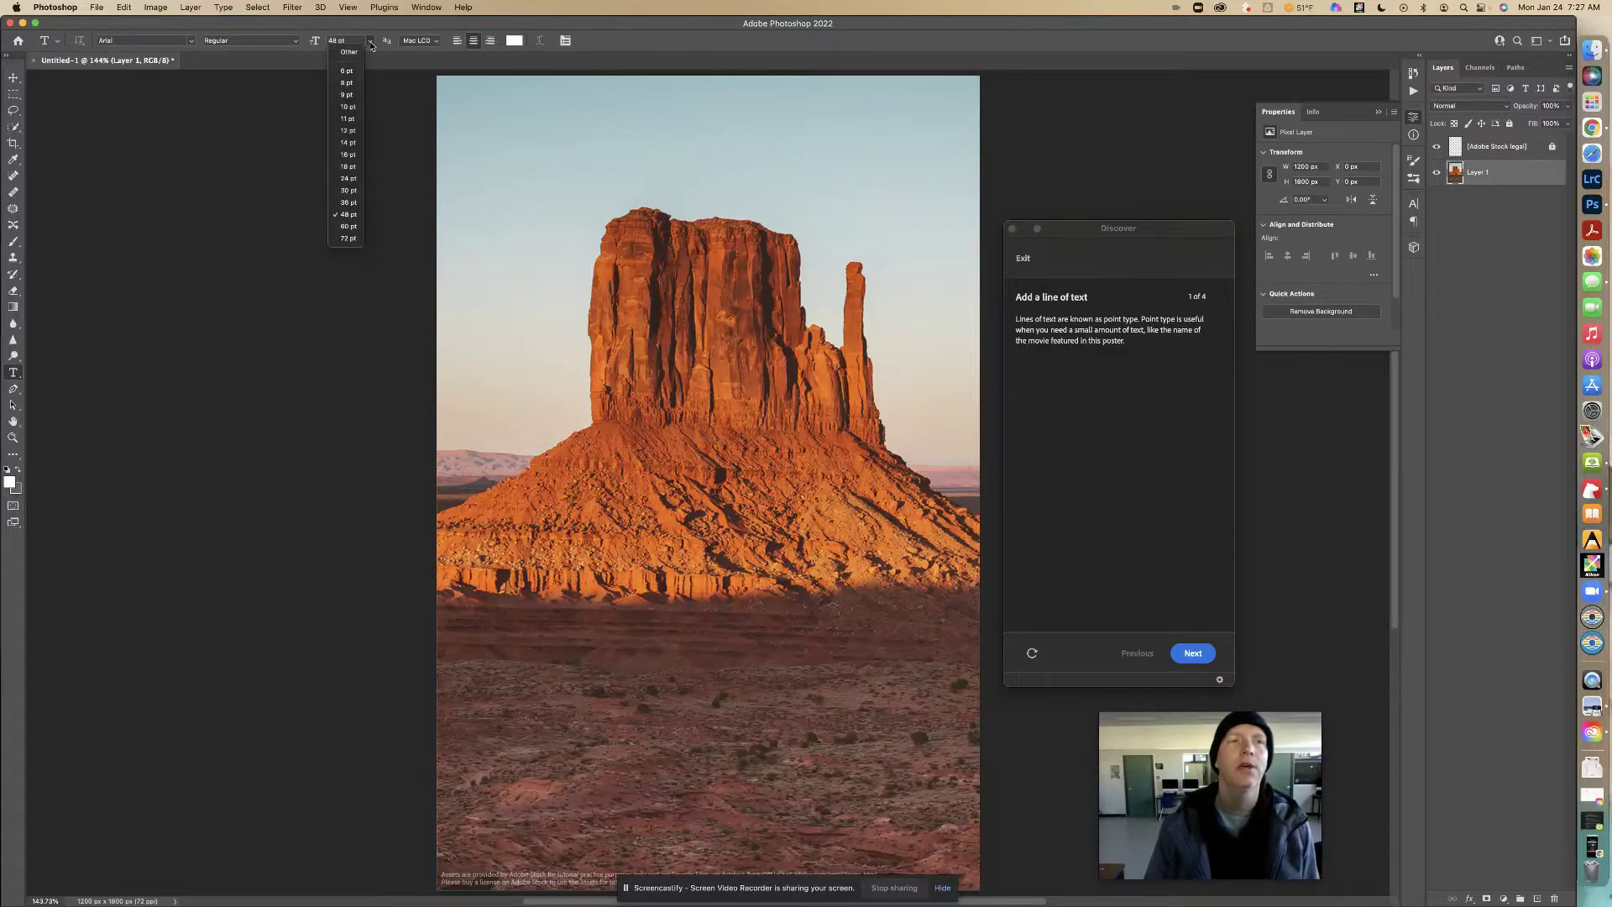
pyautogui.click(357, 216)
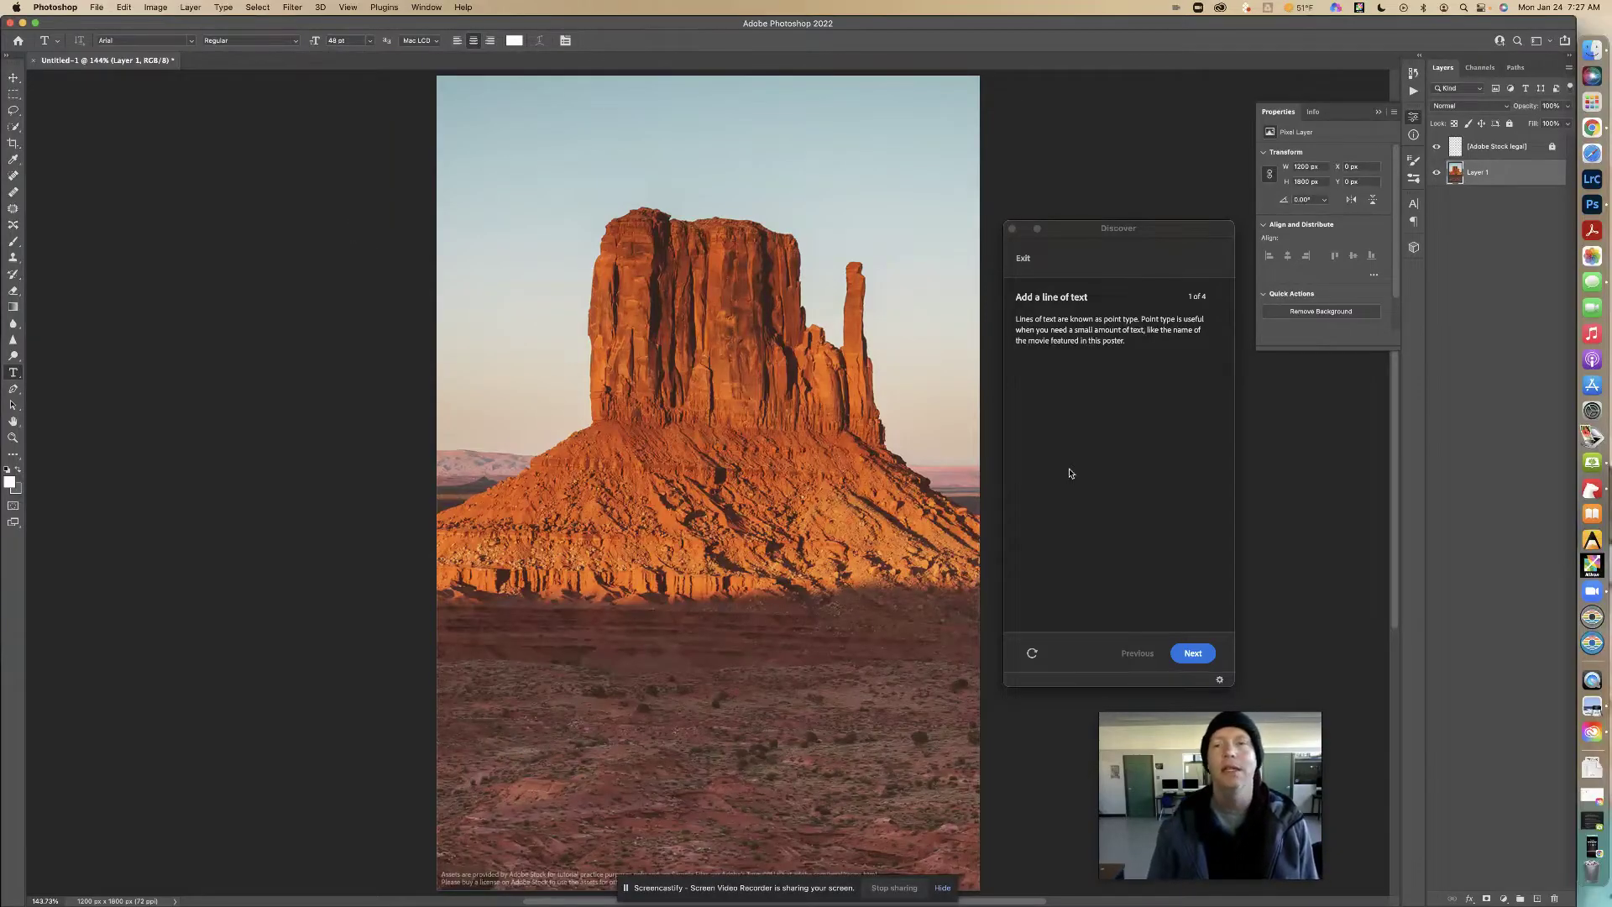
pyautogui.click(1193, 653)
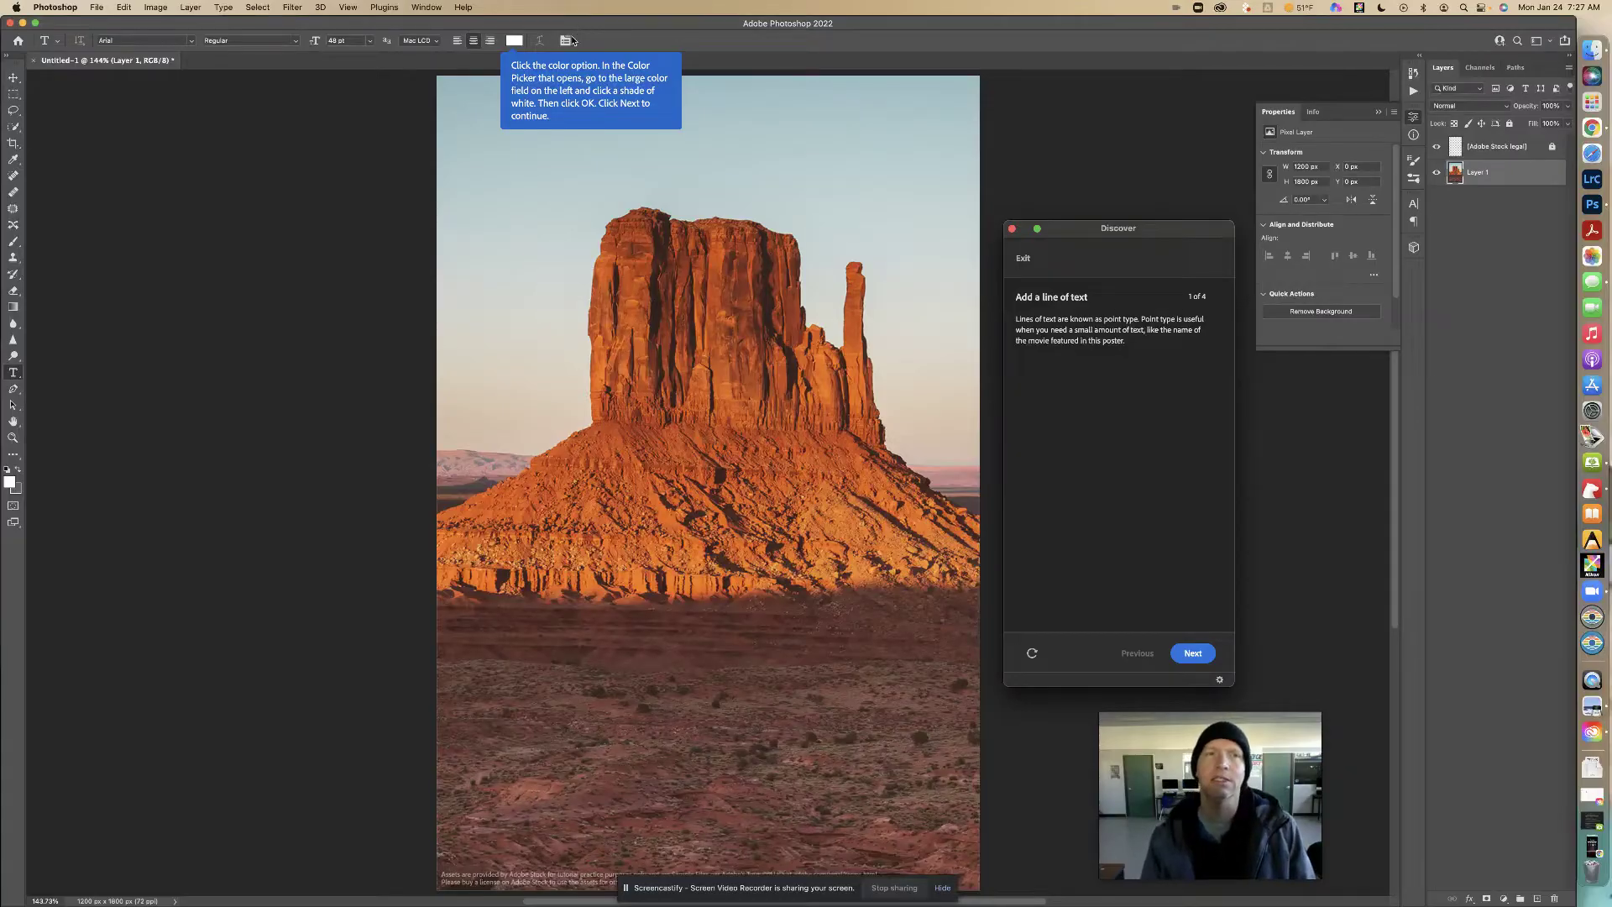
# Step: Try several shades for the text color, settle on pure white (RGB 255, 255, 255), and advance the tutorial
pyautogui.click(515, 41)
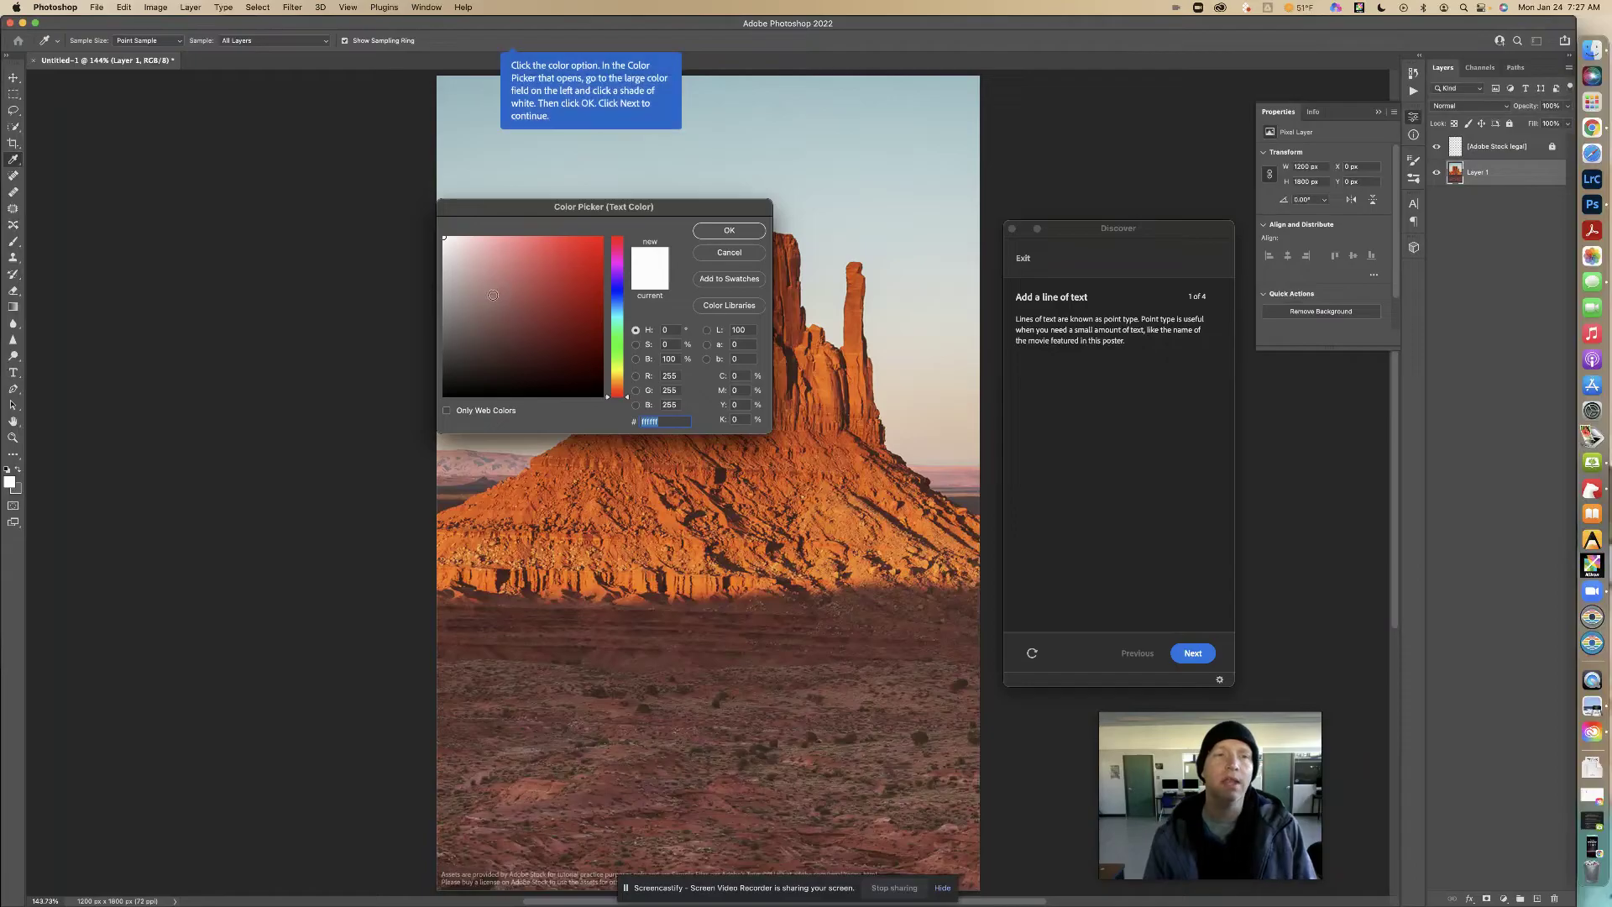
pyautogui.click(511, 290)
pyautogui.click(539, 332)
pyautogui.click(564, 263)
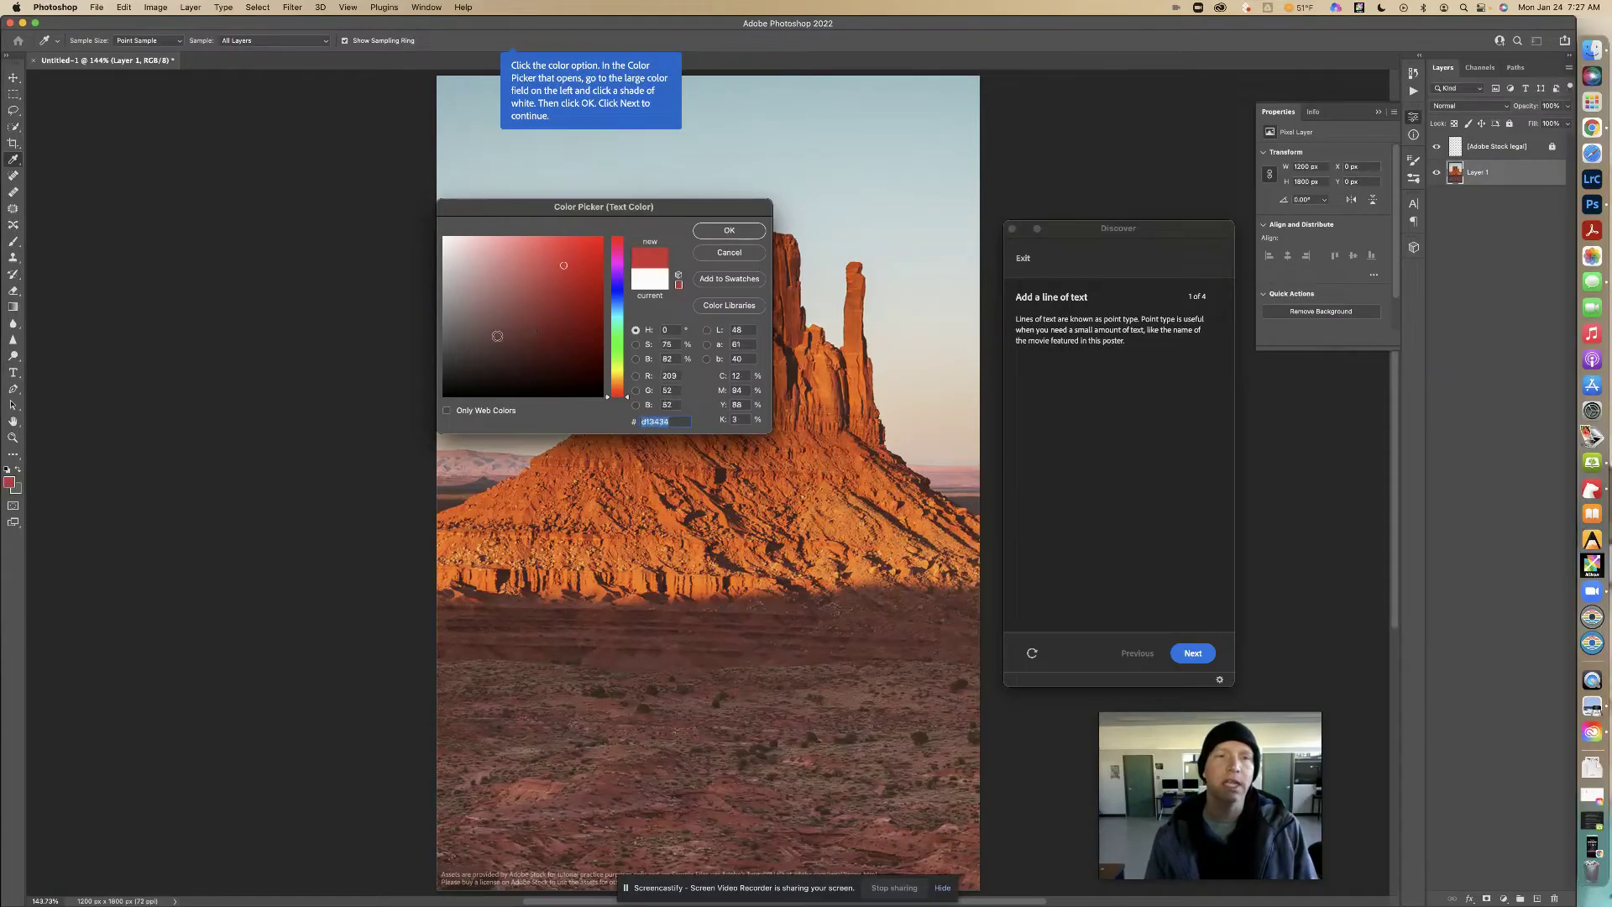
pyautogui.click(504, 350)
pyautogui.click(495, 301)
pyautogui.click(539, 273)
pyautogui.click(502, 275)
pyautogui.click(511, 321)
pyautogui.click(559, 324)
pyautogui.click(492, 291)
pyautogui.moveTo(492, 291); pyautogui.dragTo(438, 230)
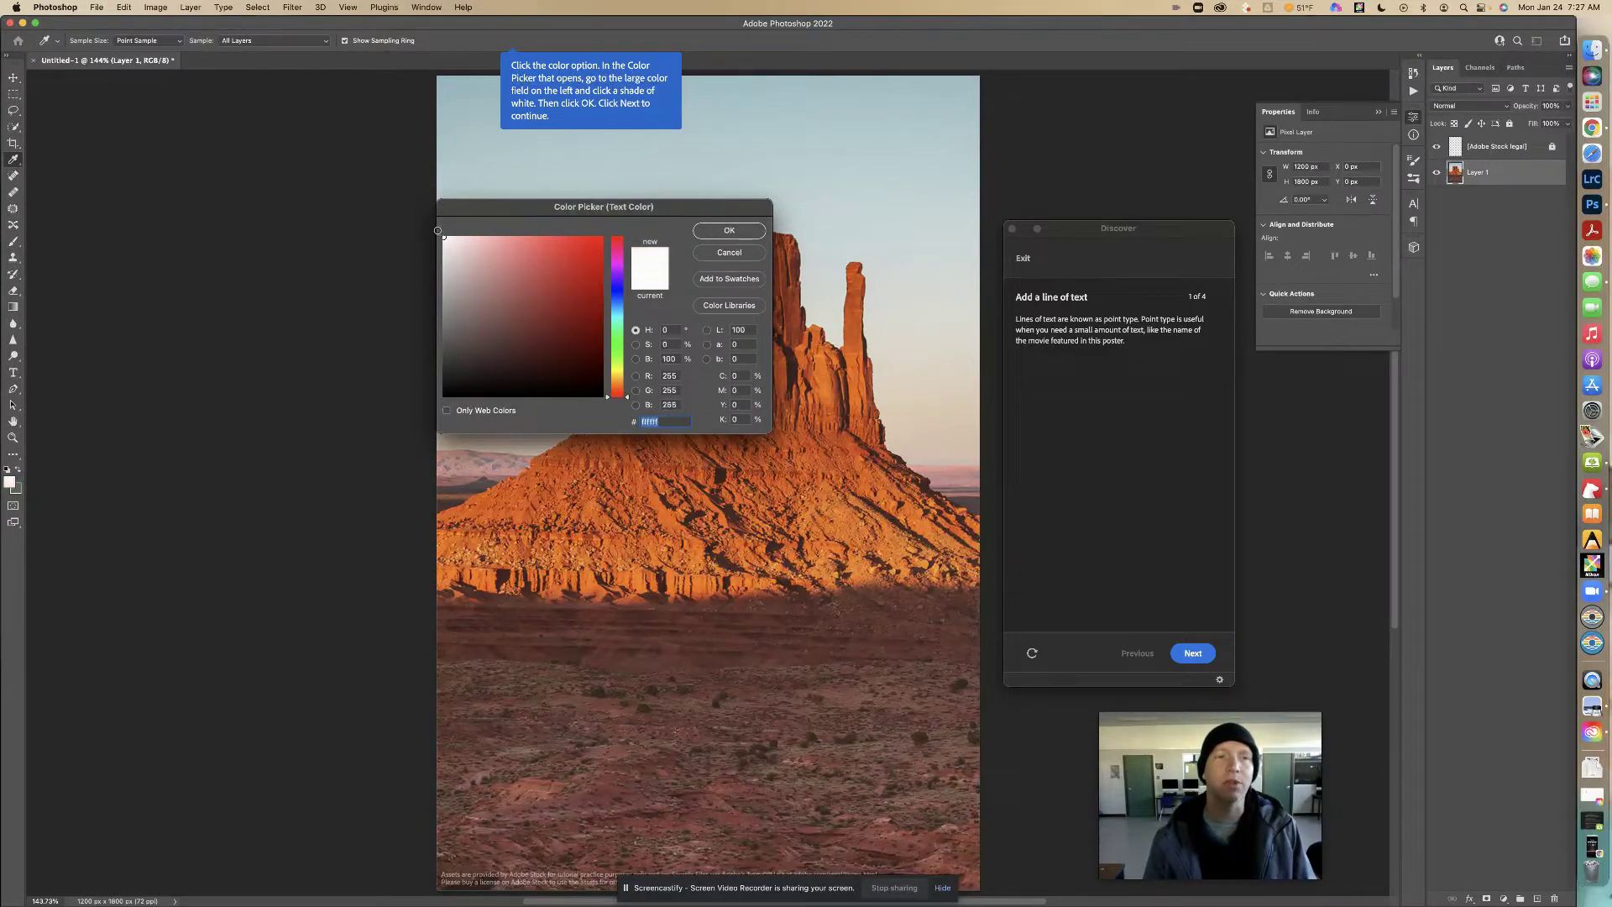
pyautogui.click(463, 249)
pyautogui.moveTo(463, 249); pyautogui.dragTo(422, 220)
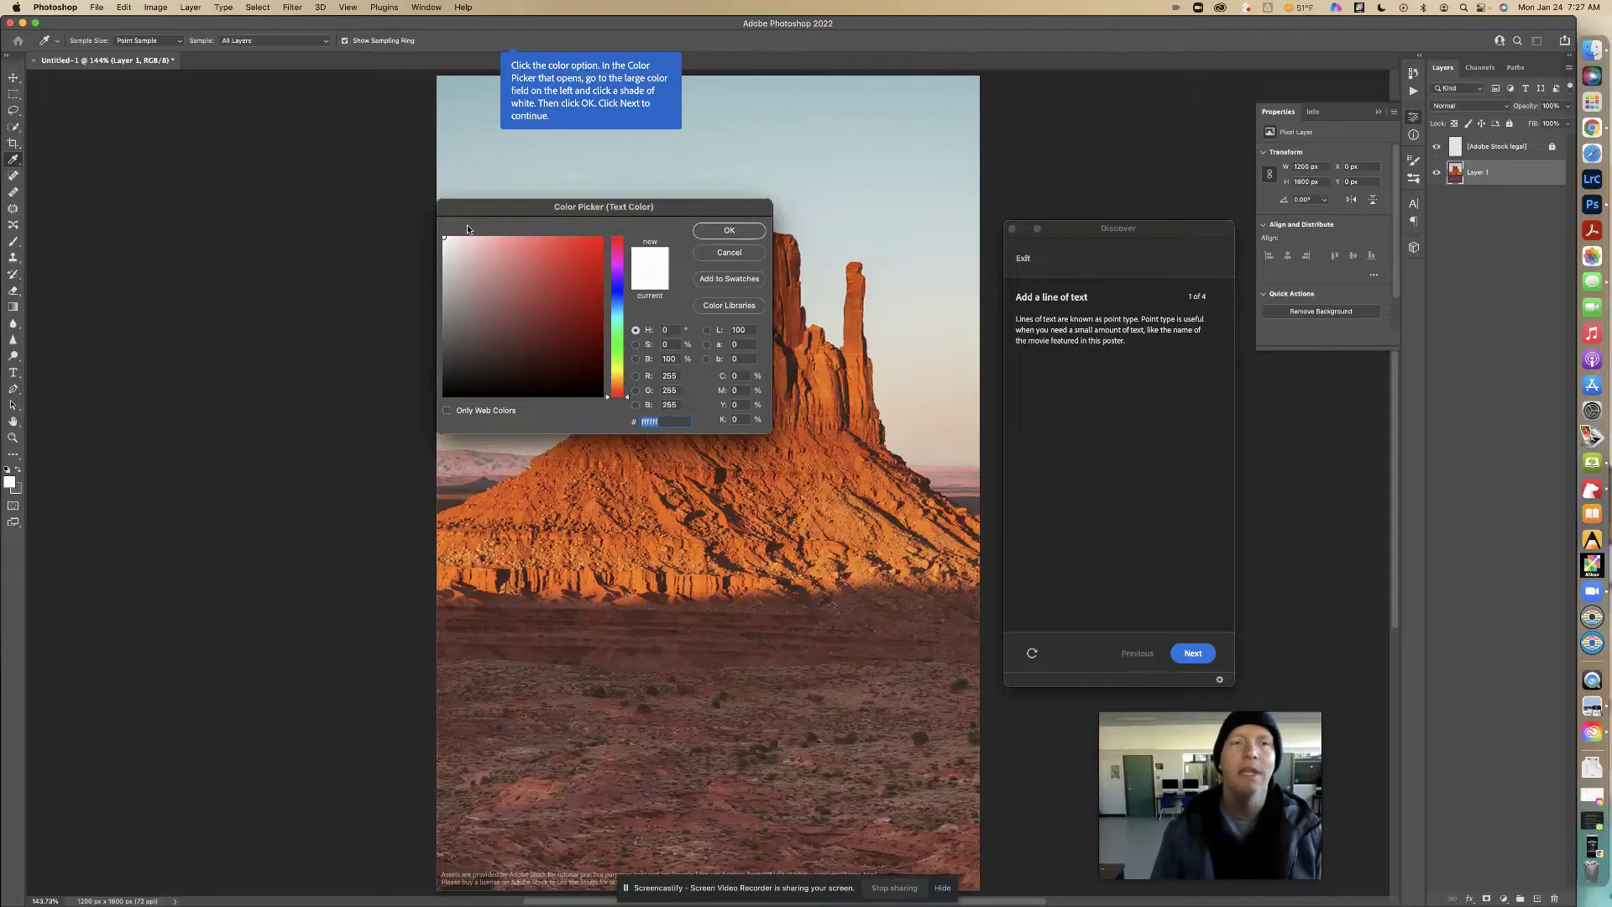
pyautogui.click(727, 233)
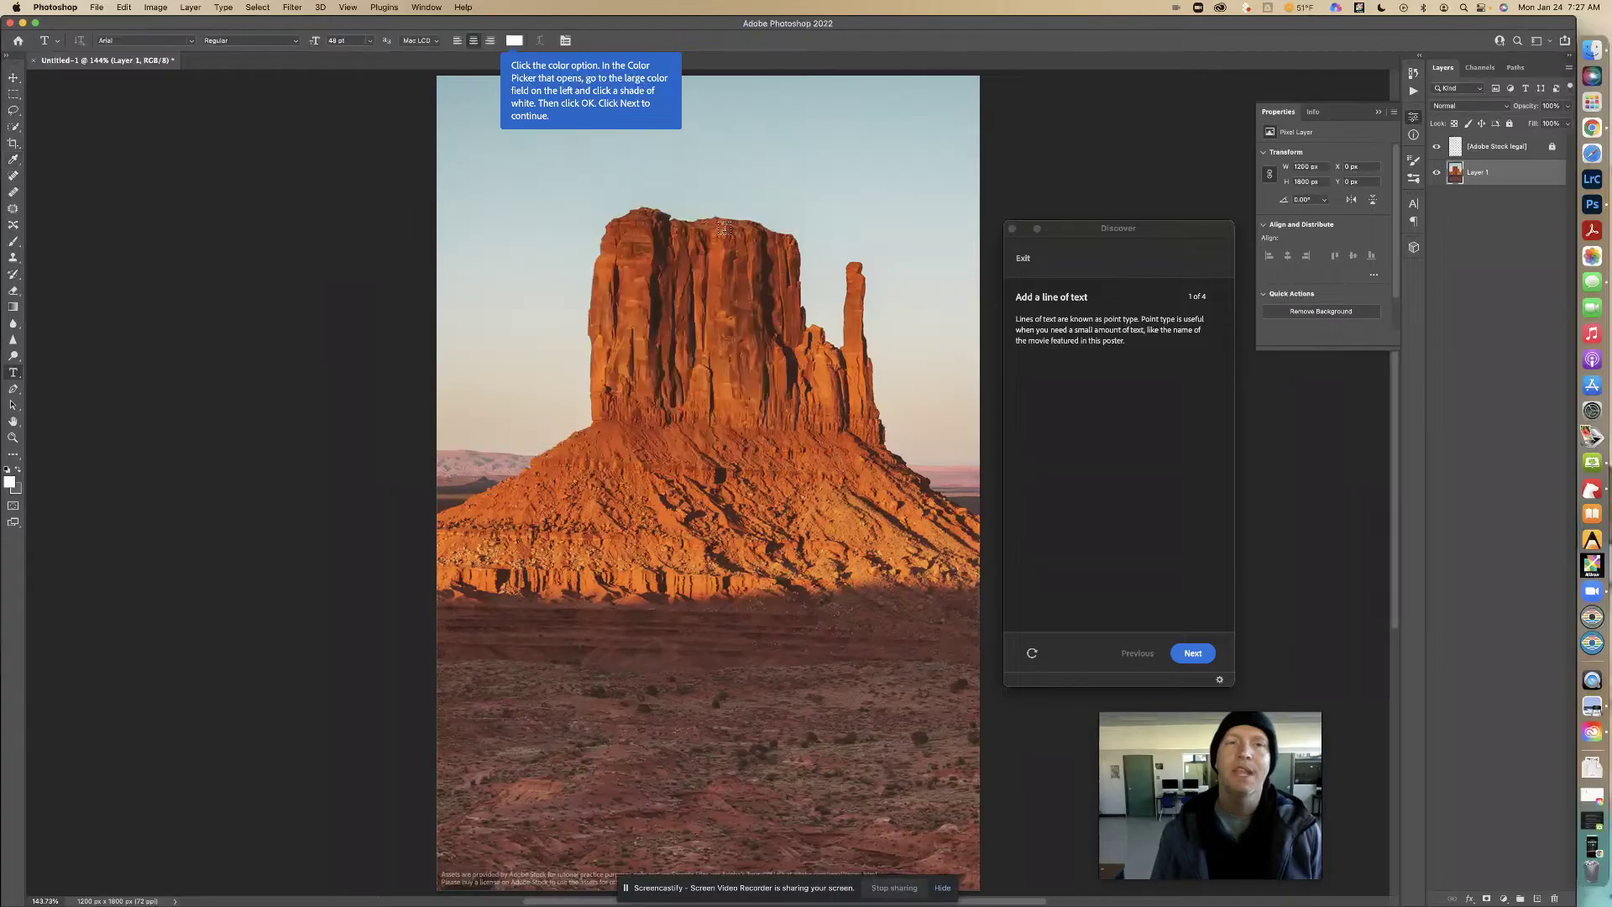
pyautogui.click(1193, 654)
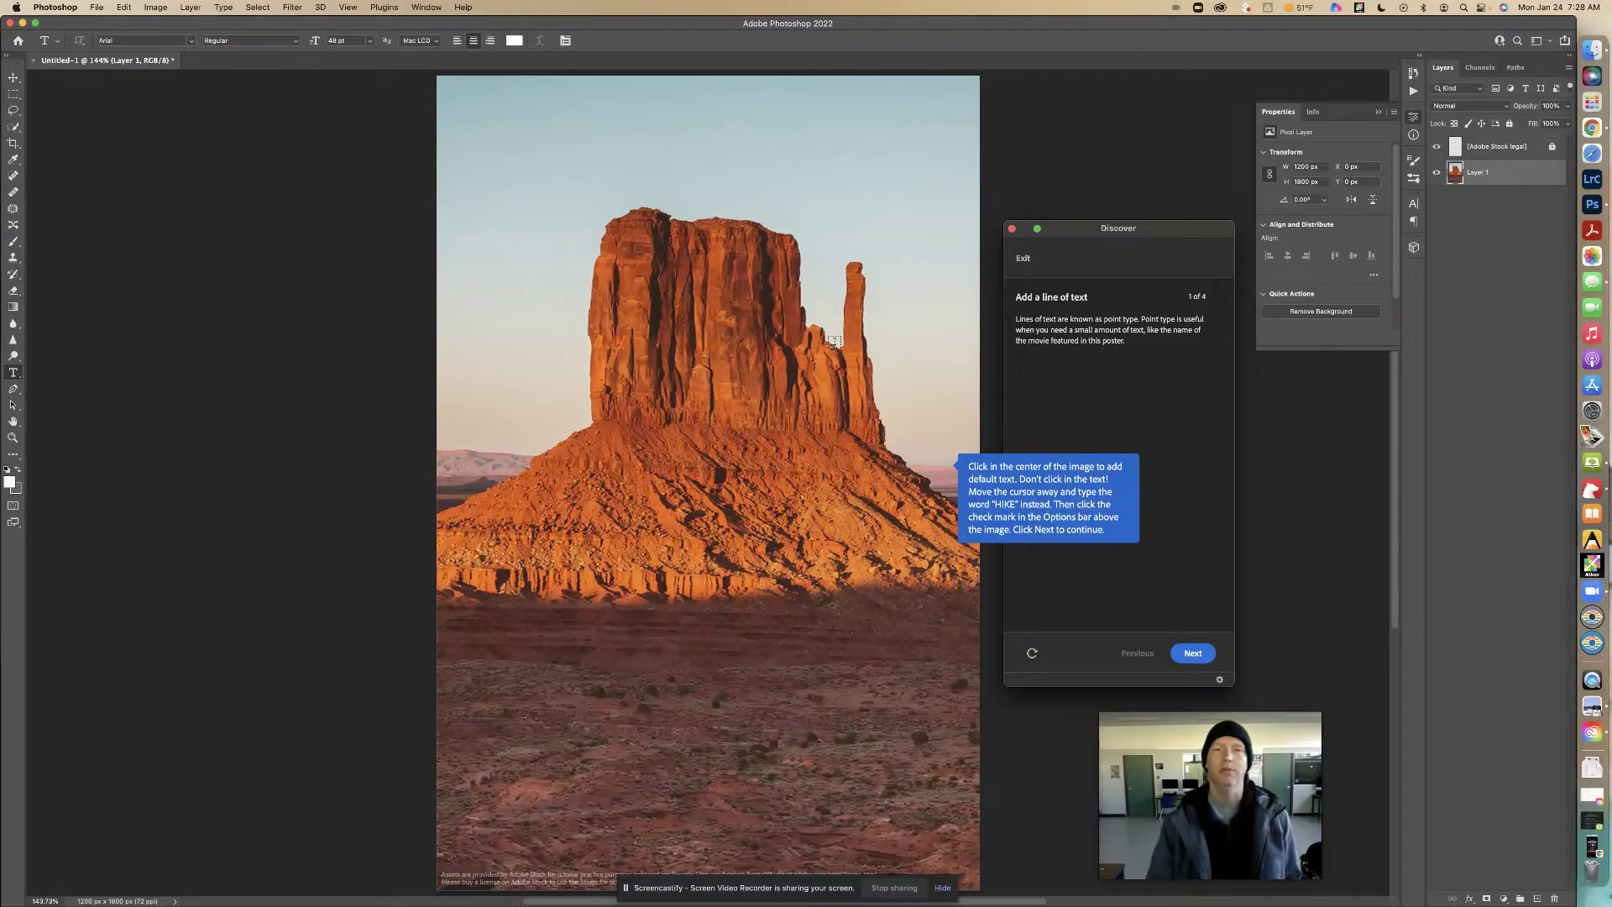
# Step: Add the point text "HIKE" at the center of the image, commit it, and advance to "Add a paragraph of text"
pyautogui.click(707, 440)
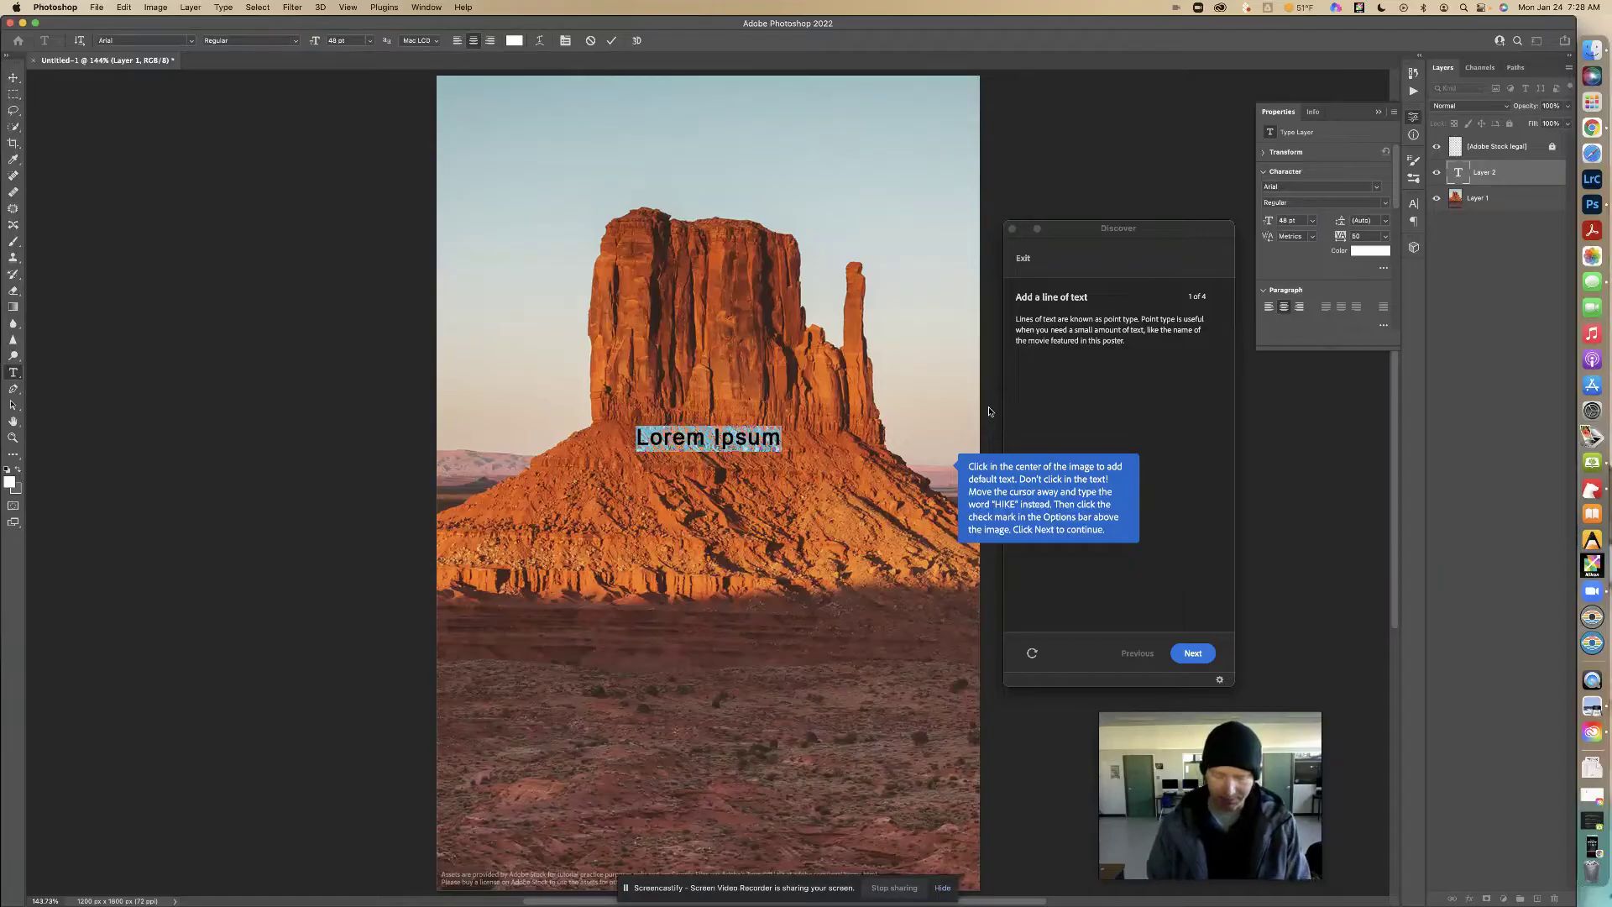
pyautogui.write('H')
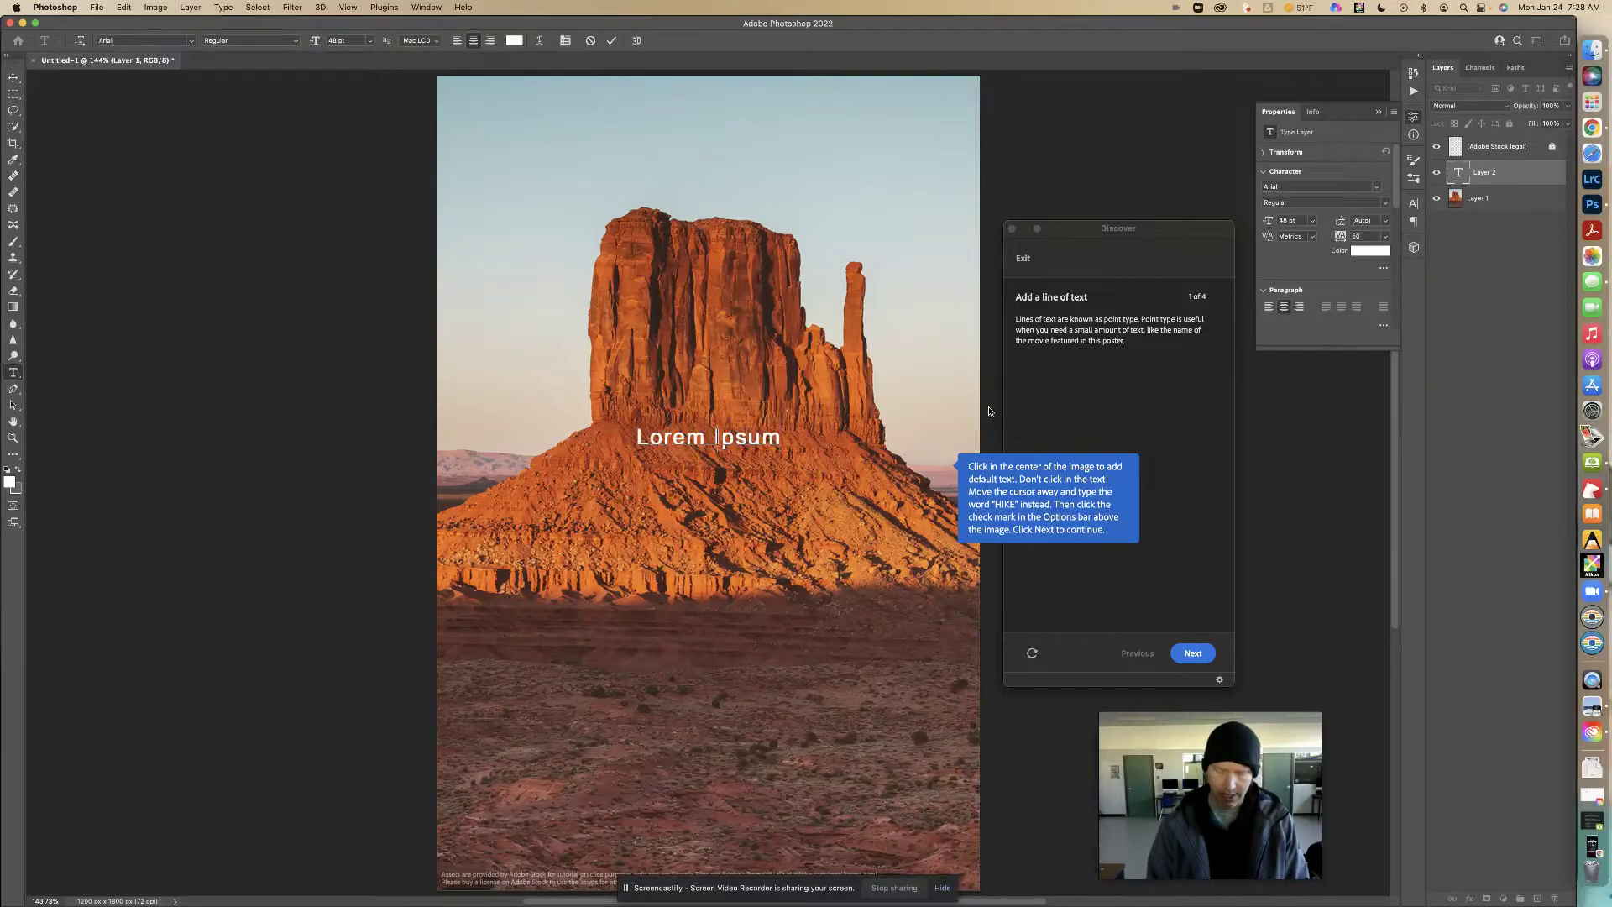
pyautogui.write('IKE')
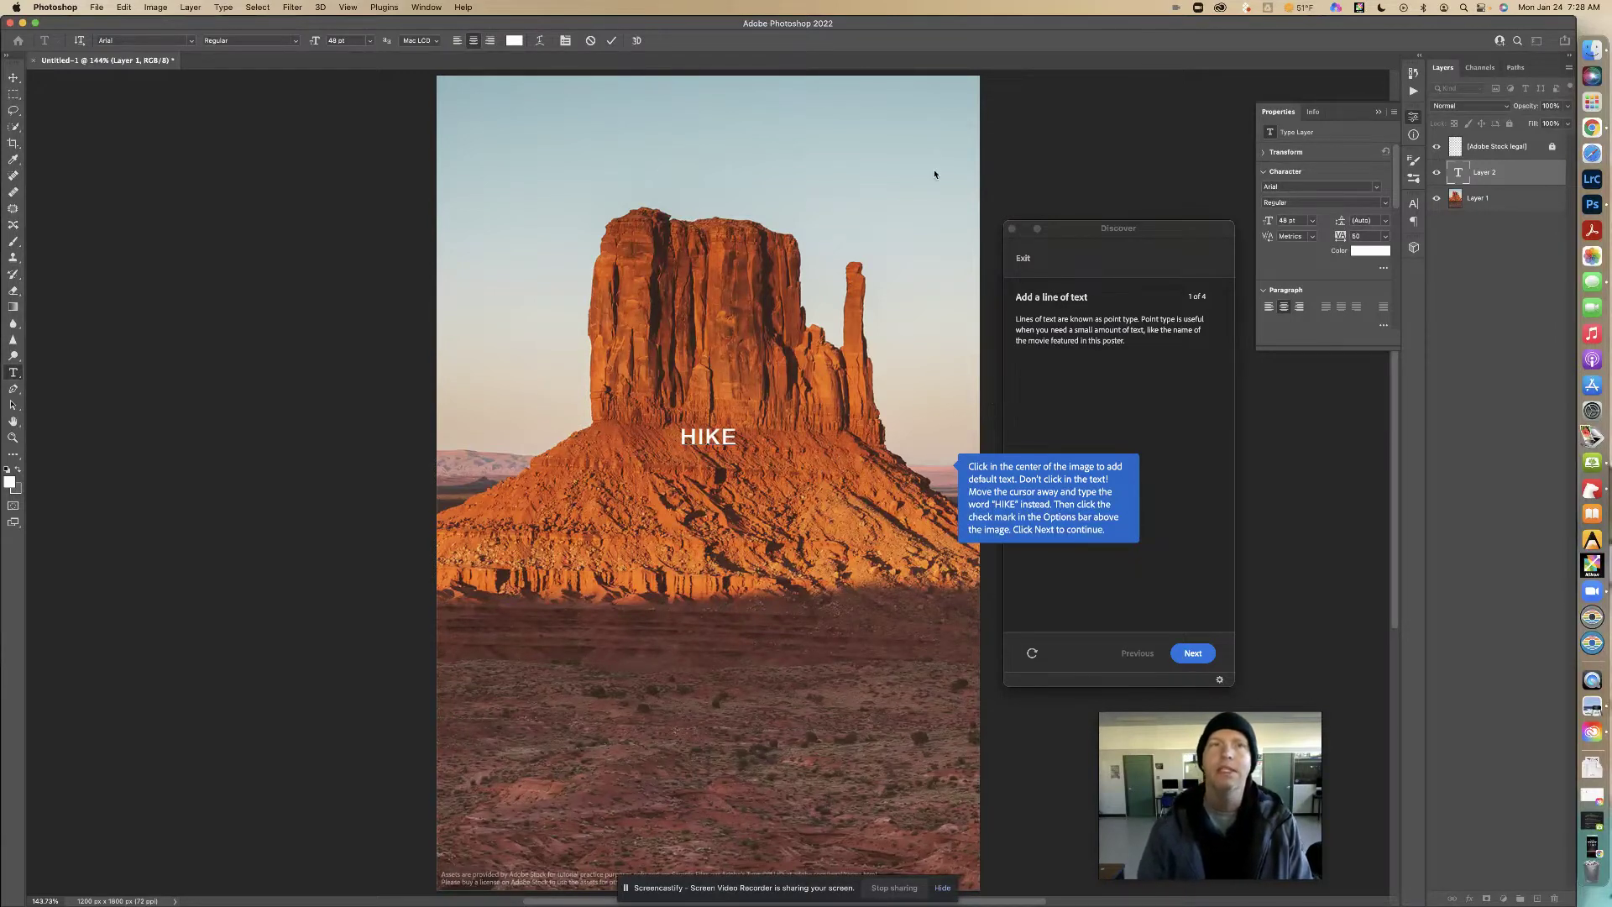
pyautogui.click(612, 40)
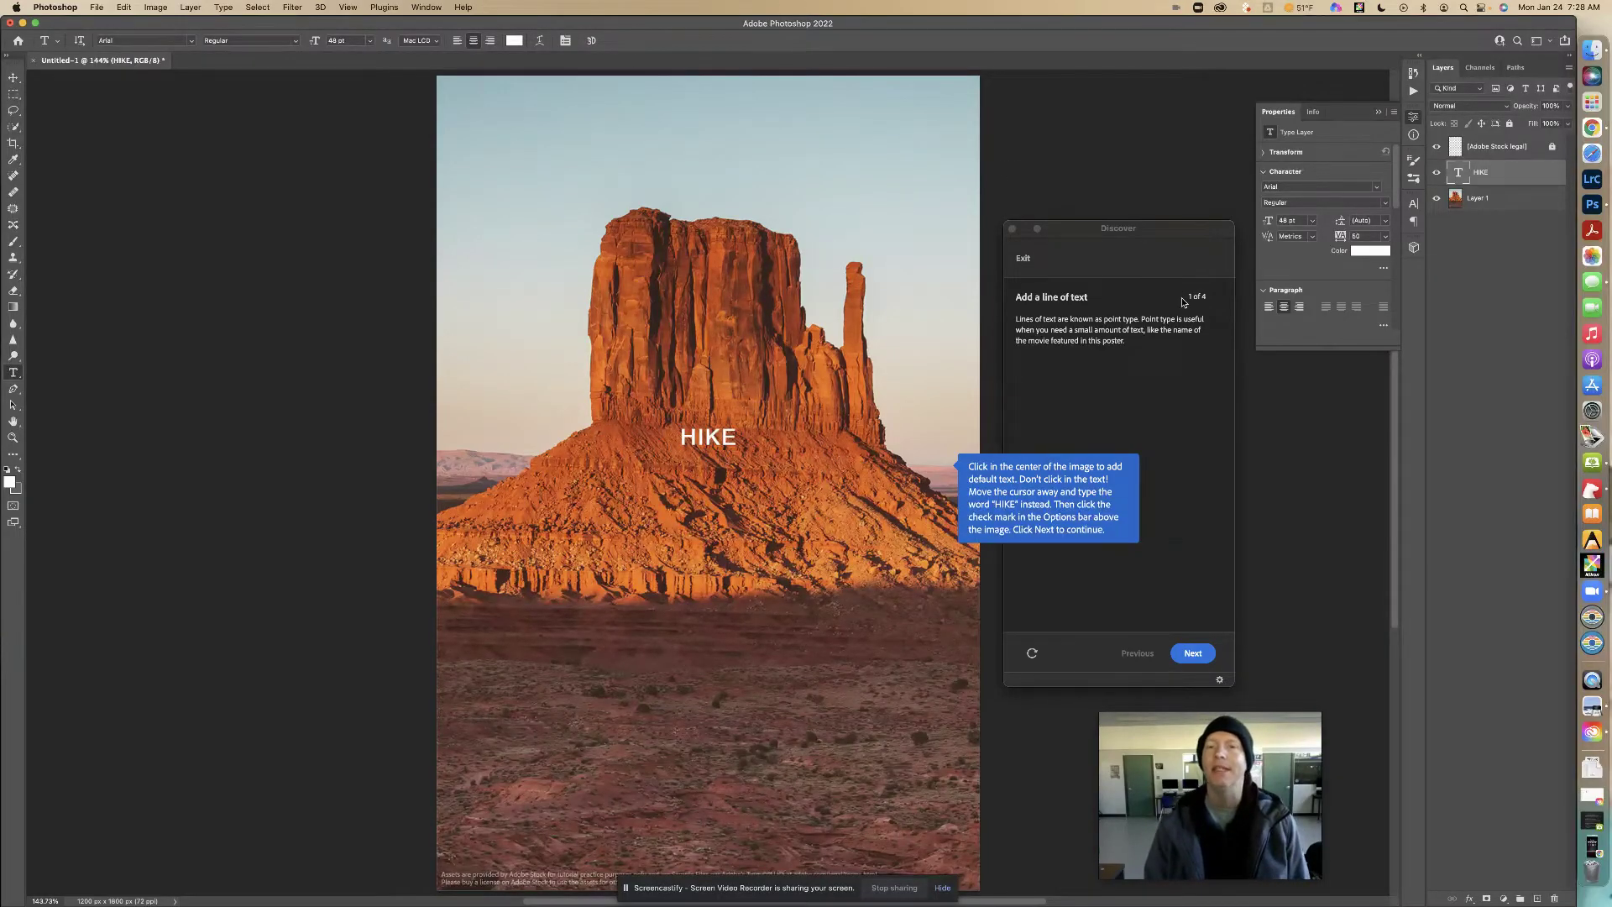
pyautogui.click(1191, 655)
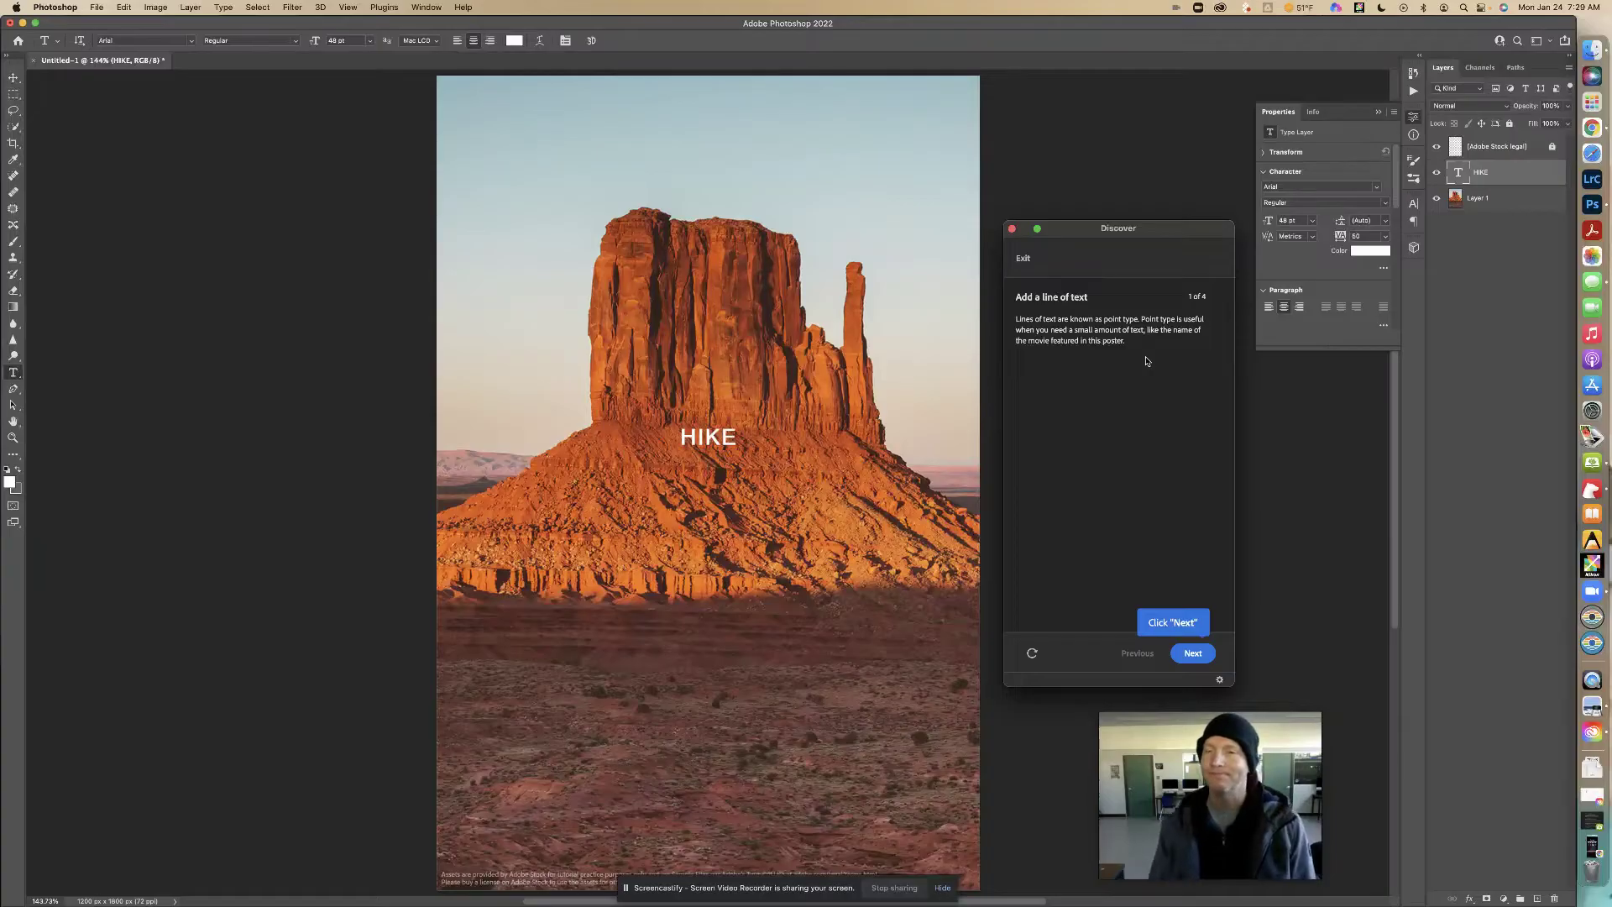
pyautogui.click(1193, 654)
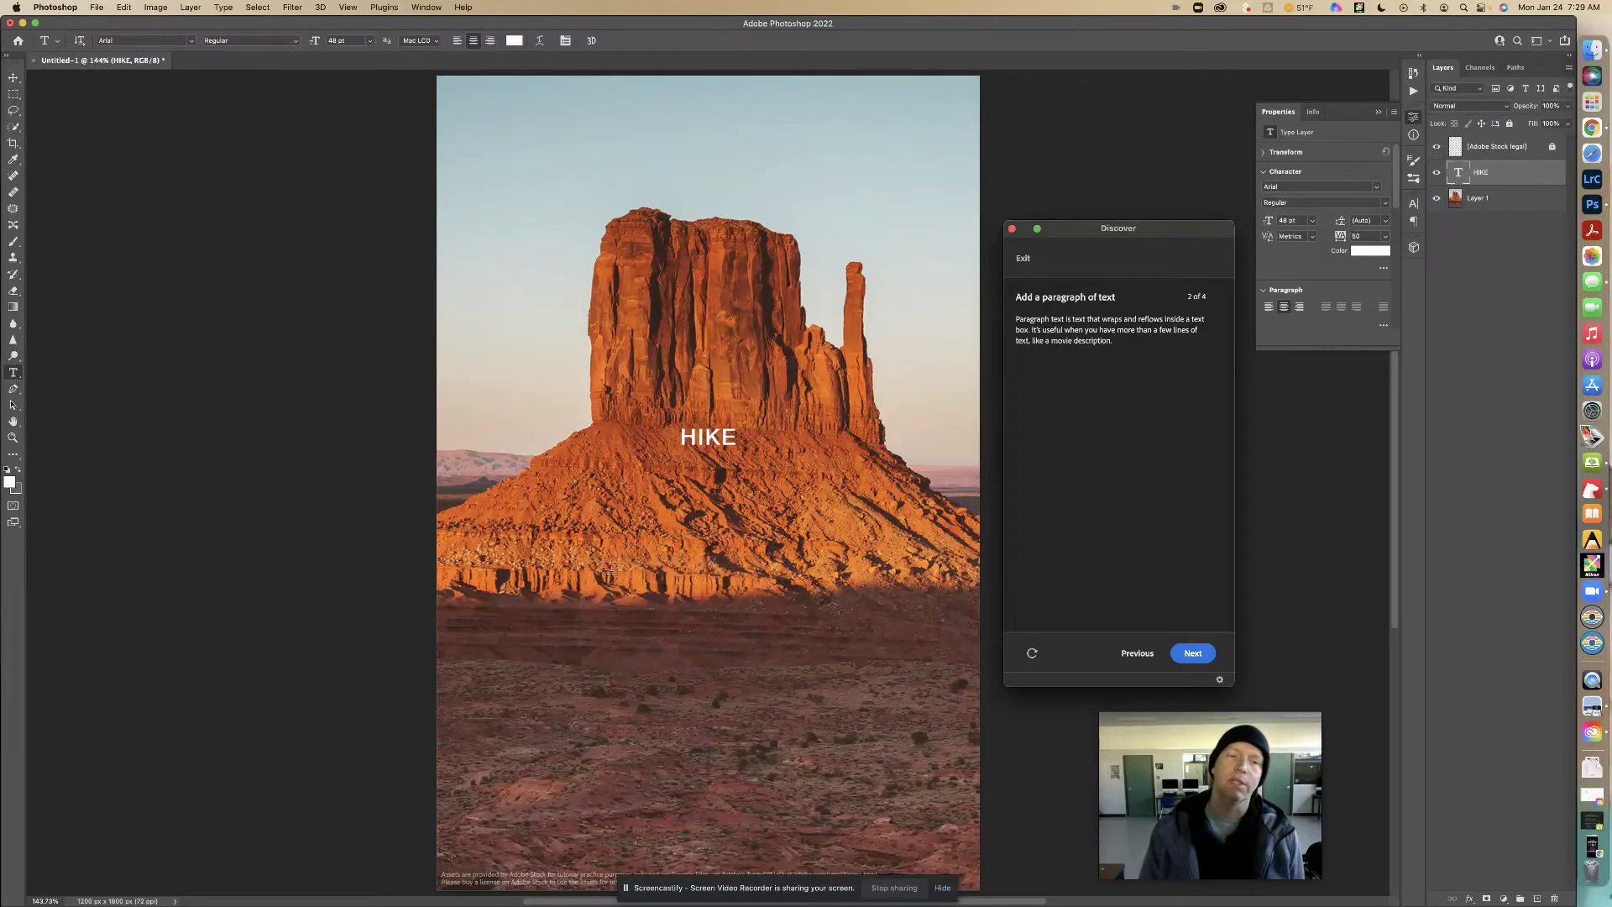
# Step: Draw a paragraph text box across the lower part of the photo and replace its placeholder with a movie description beginning "HIKE" and ending "display of"
pyautogui.moveTo(508, 551); pyautogui.dragTo(908, 770)
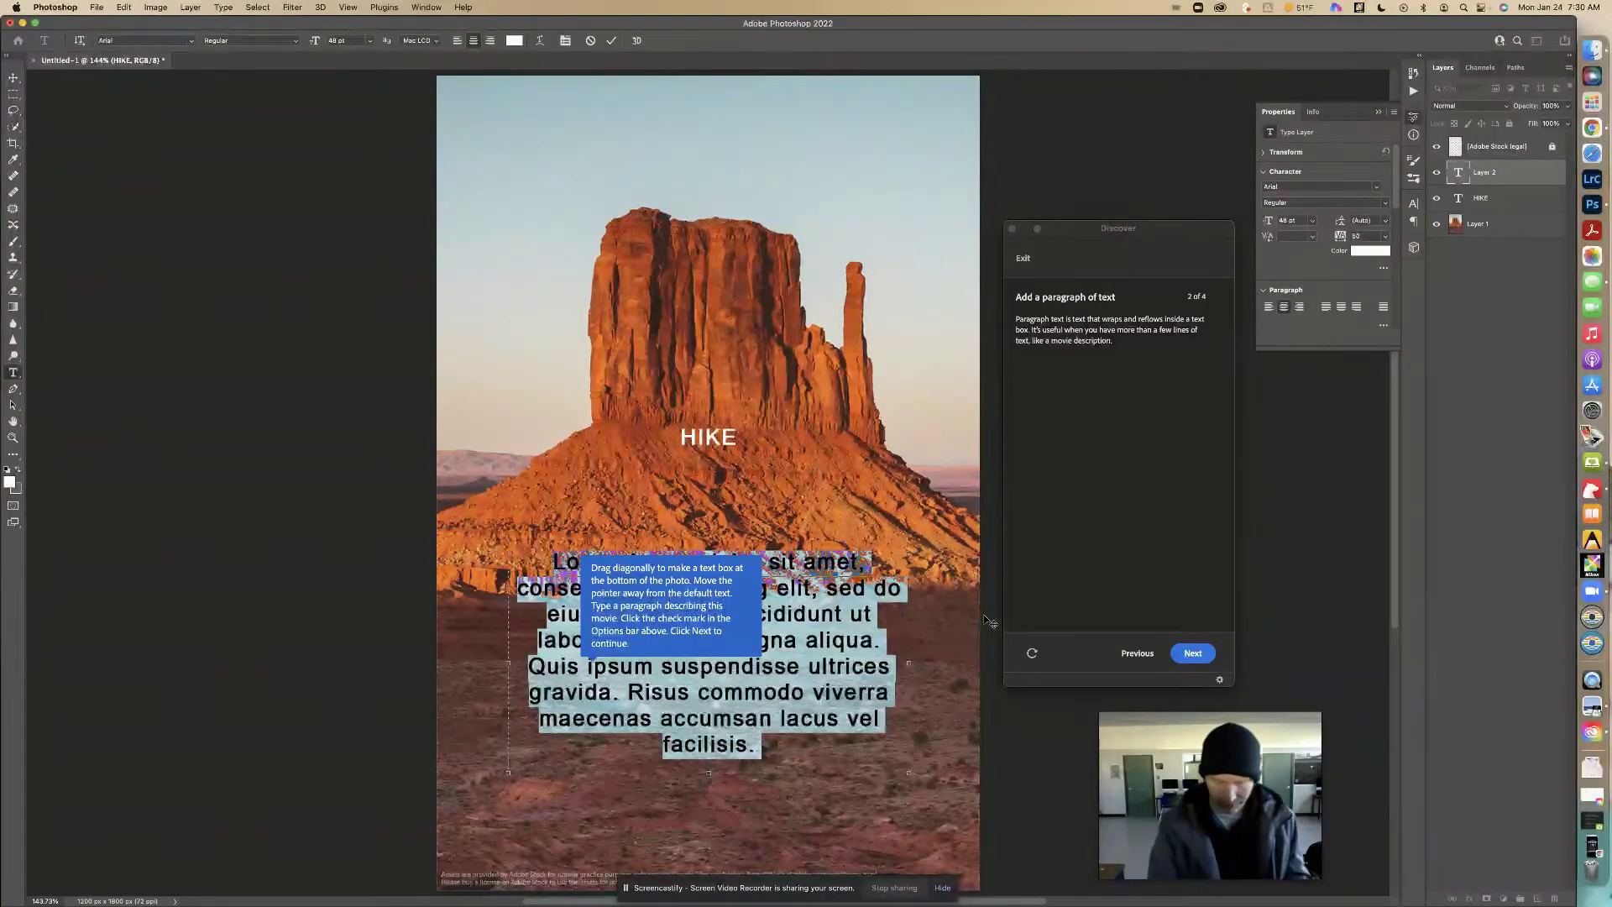
pyautogui.press('BackSpace')
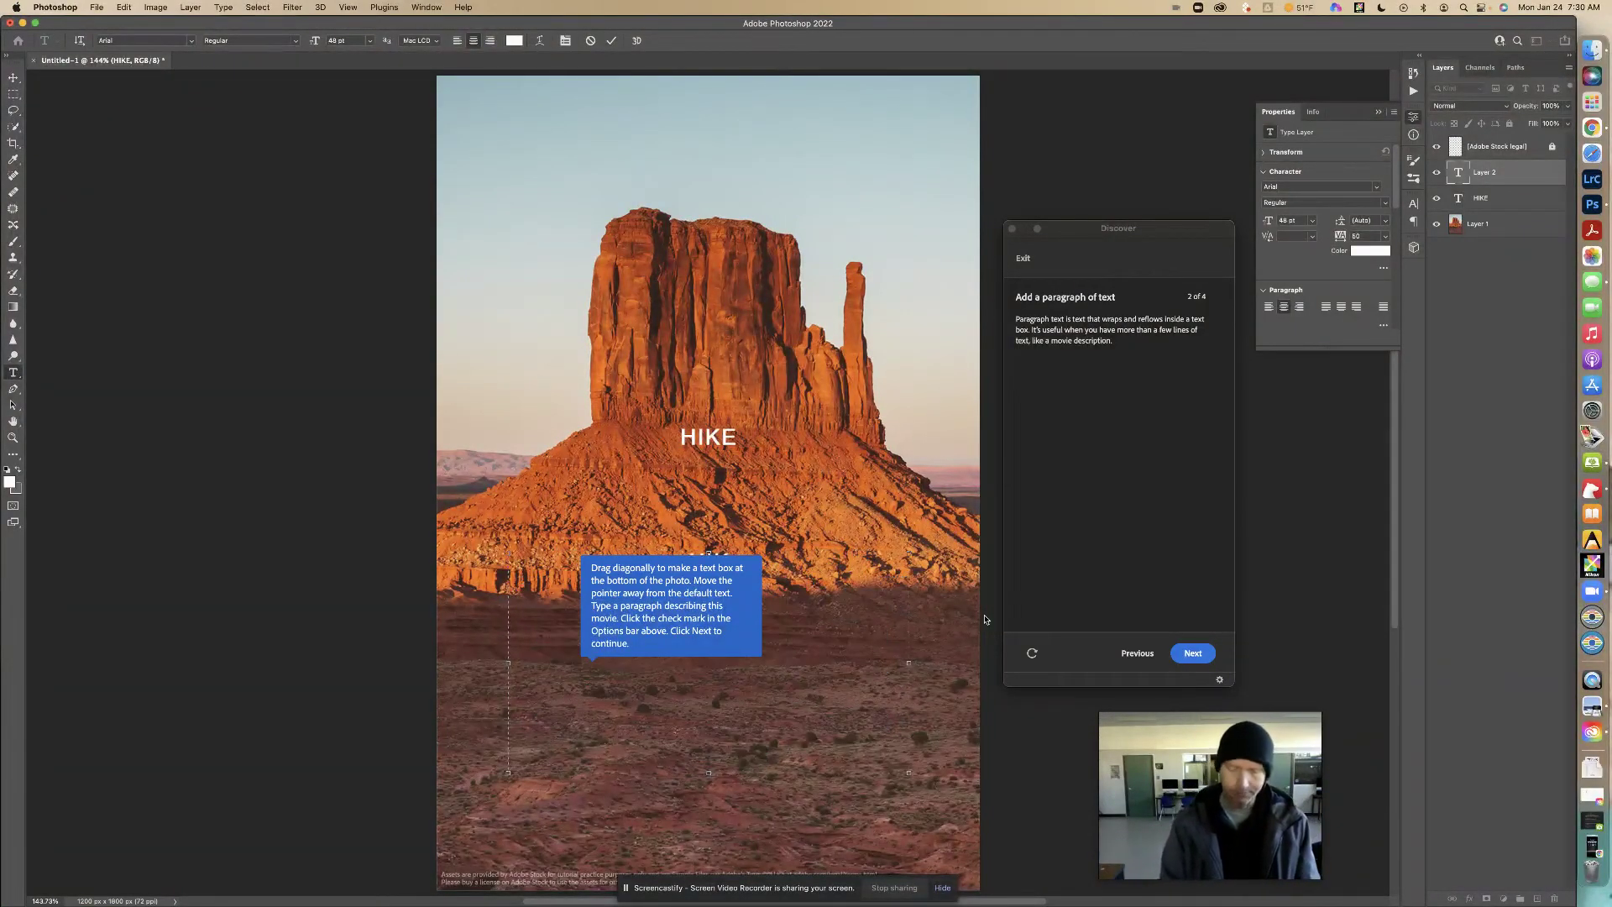
pyautogui.write('canyon cr')
pyautogui.write('edible')
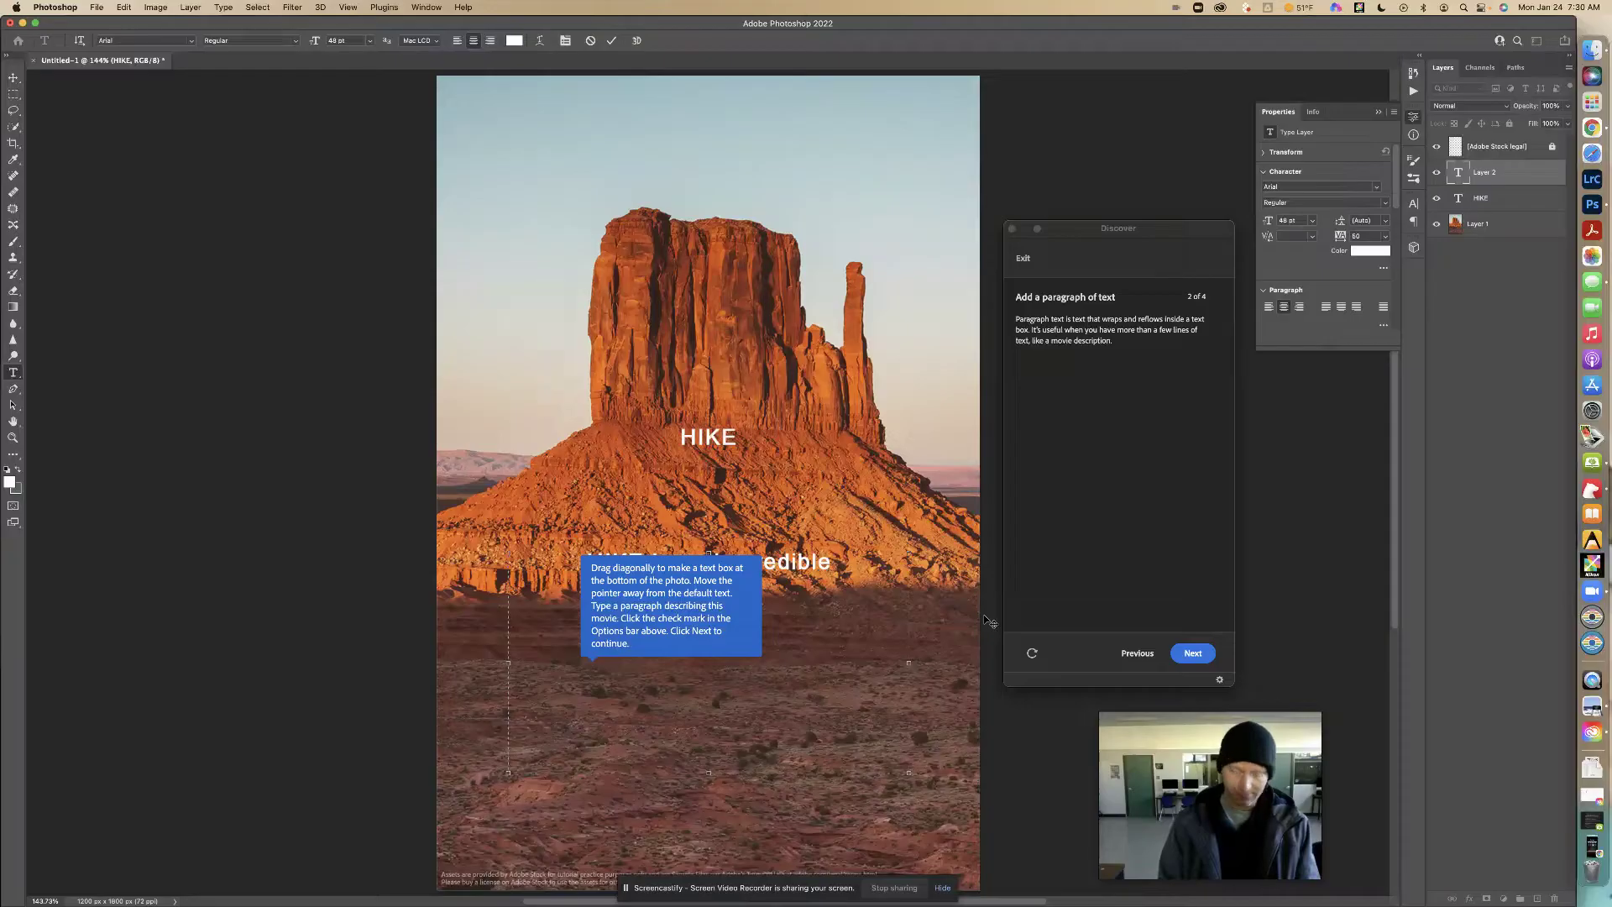
pyautogui.write(' des')
pyautogui.press('BackSpace')
pyautogui.press('BackSpace')
pyautogui.write('isplay of')
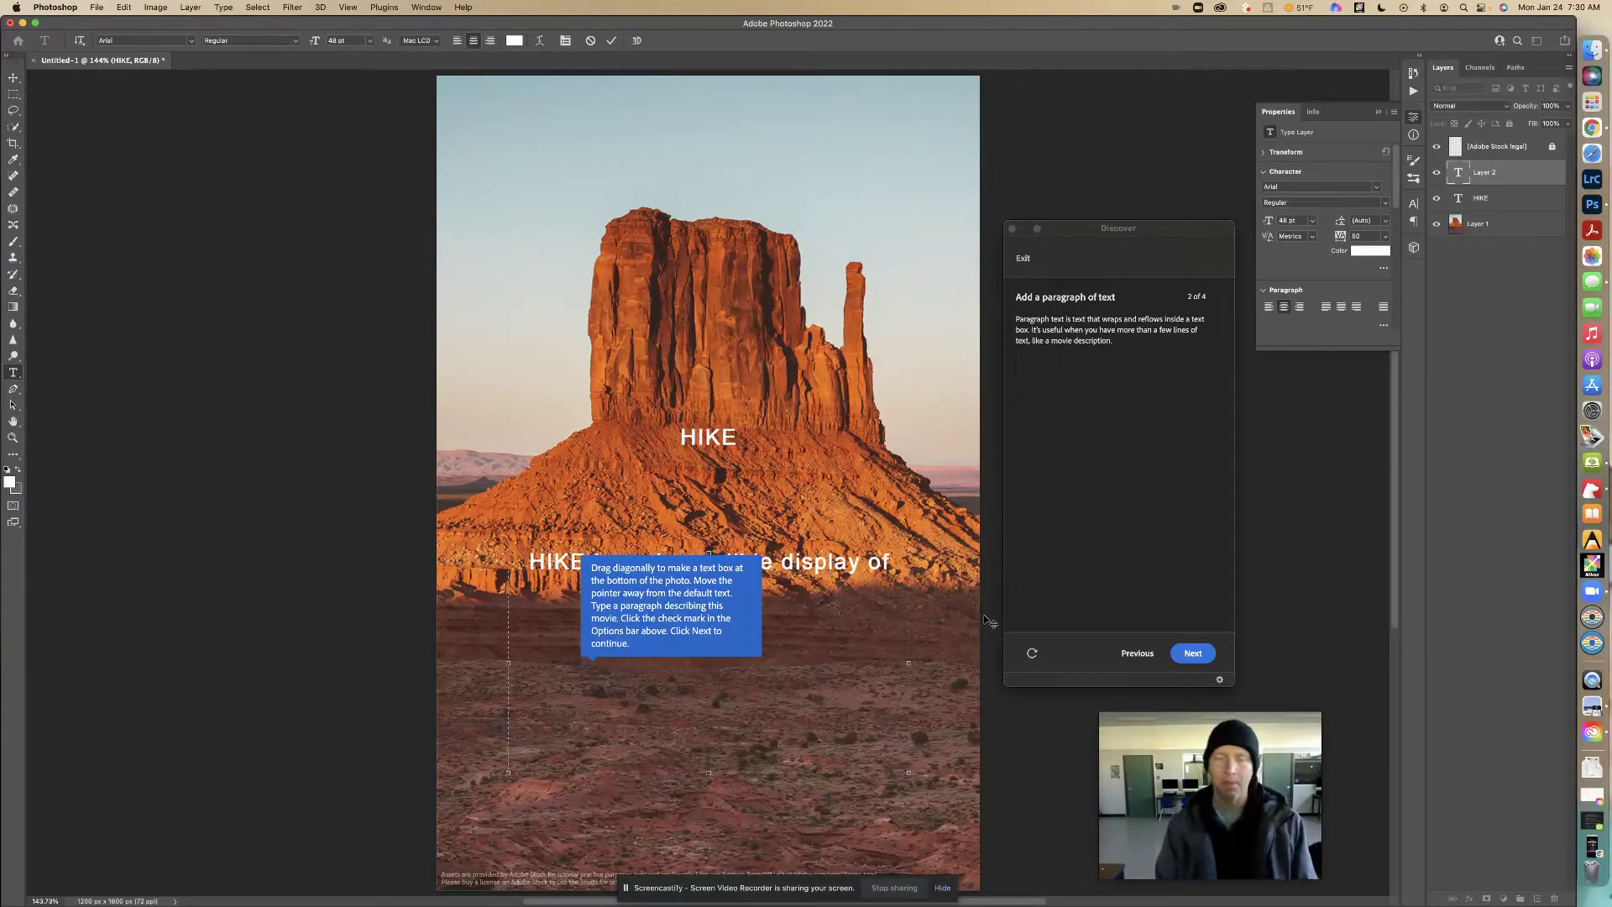
# Step: Continue the movie description with "courage. People when needing", correcting the mistyped words
pyautogui.write('ble w')
pyautogui.write('hen')
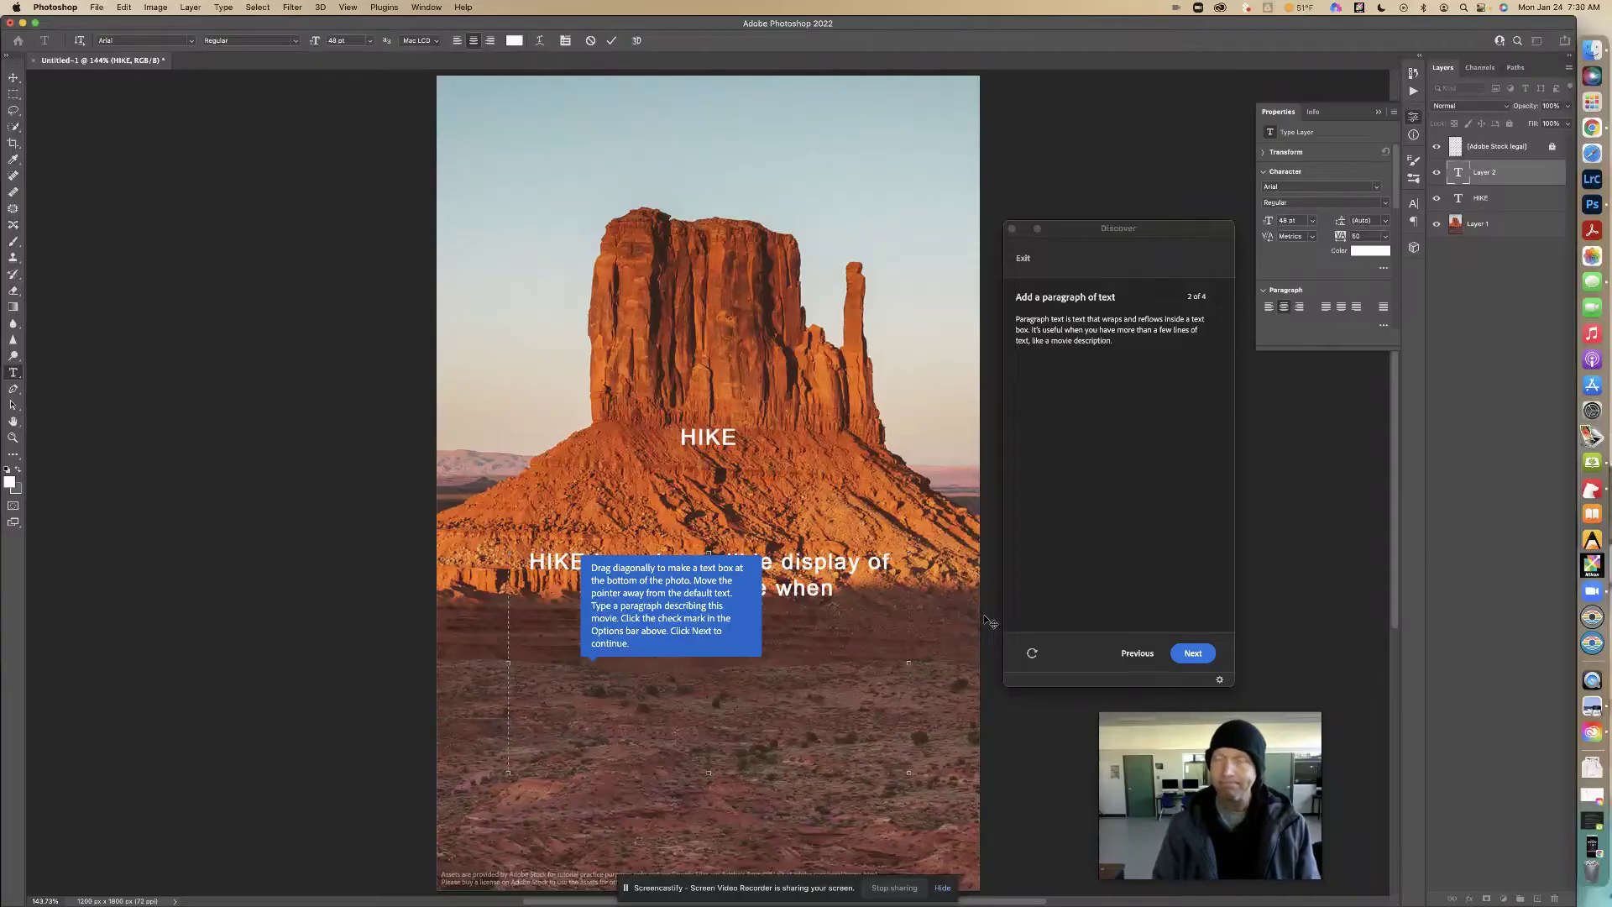
pyautogui.write(' bneeding')
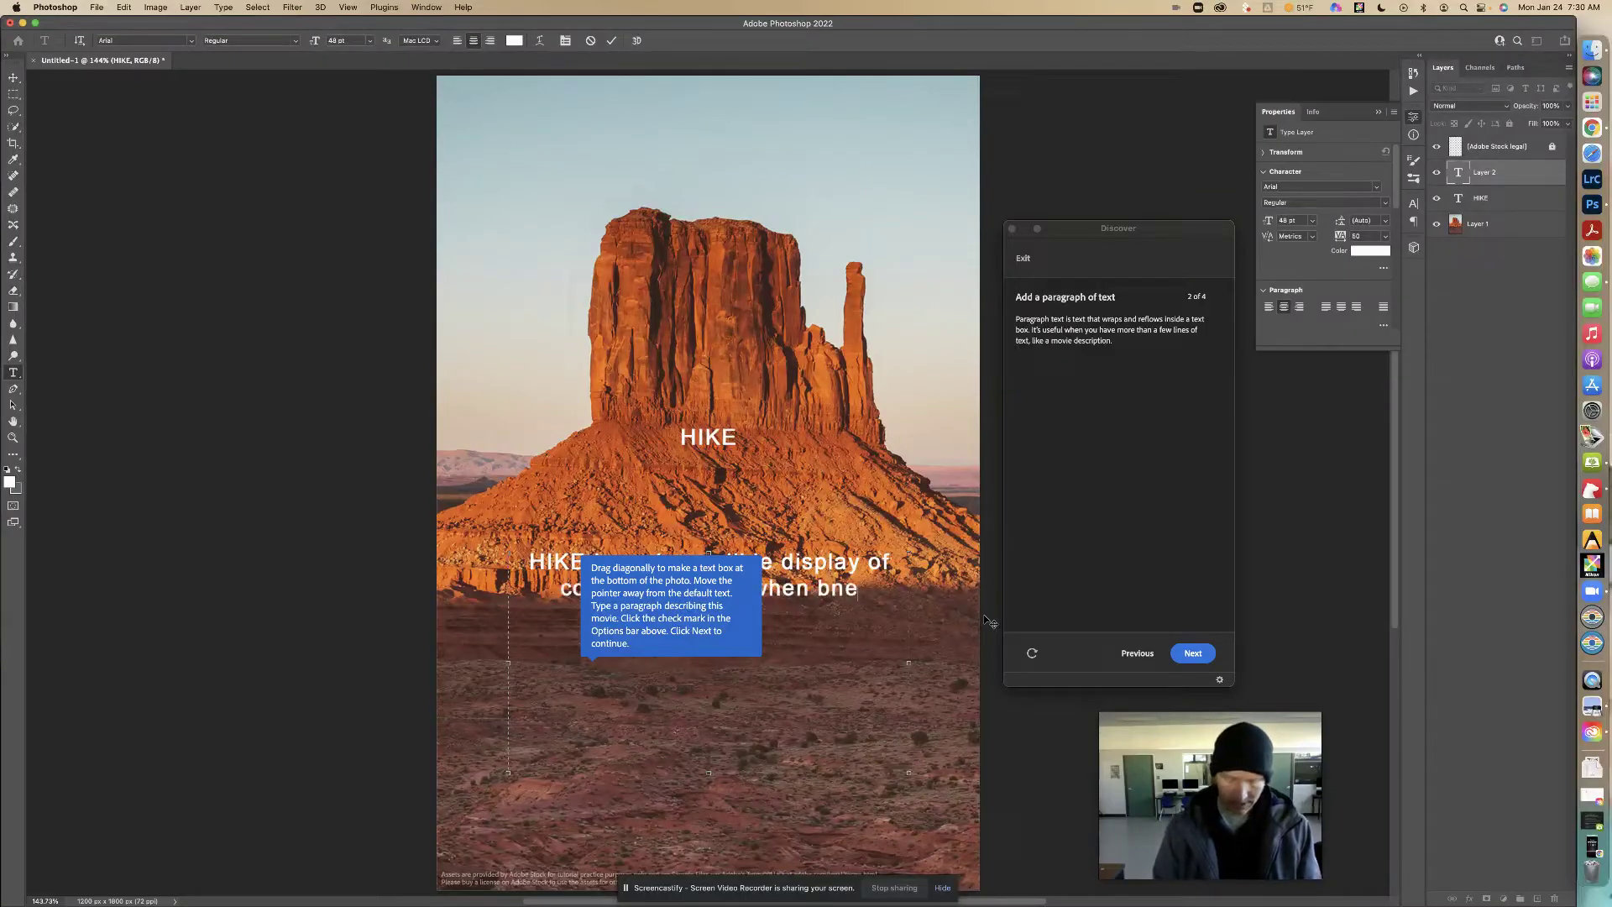
pyautogui.press('BackSpace')
pyautogui.press('BackSpace')
pyautogui.press('BackSpace')
pyautogui.press('BackSpace')
pyautogui.press('BackSpace')
pyautogui.press('BackSpace')
pyautogui.press('BackSpace')
pyautogui.press('BackSpace')
pyautogui.press('BackSpace')
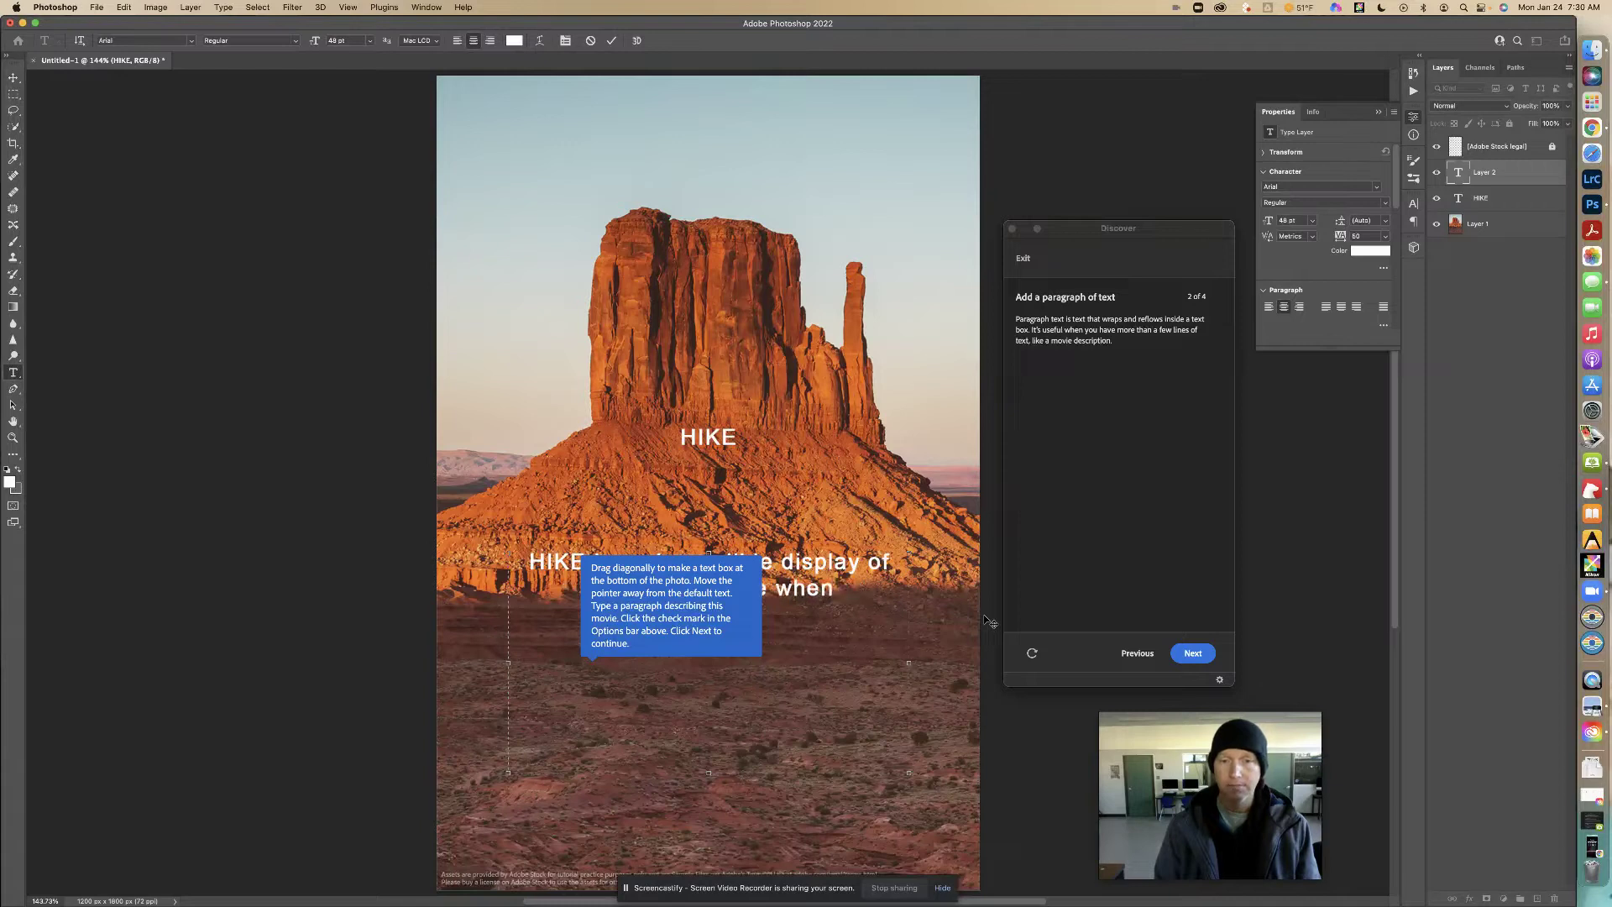
pyautogui.write('needin')
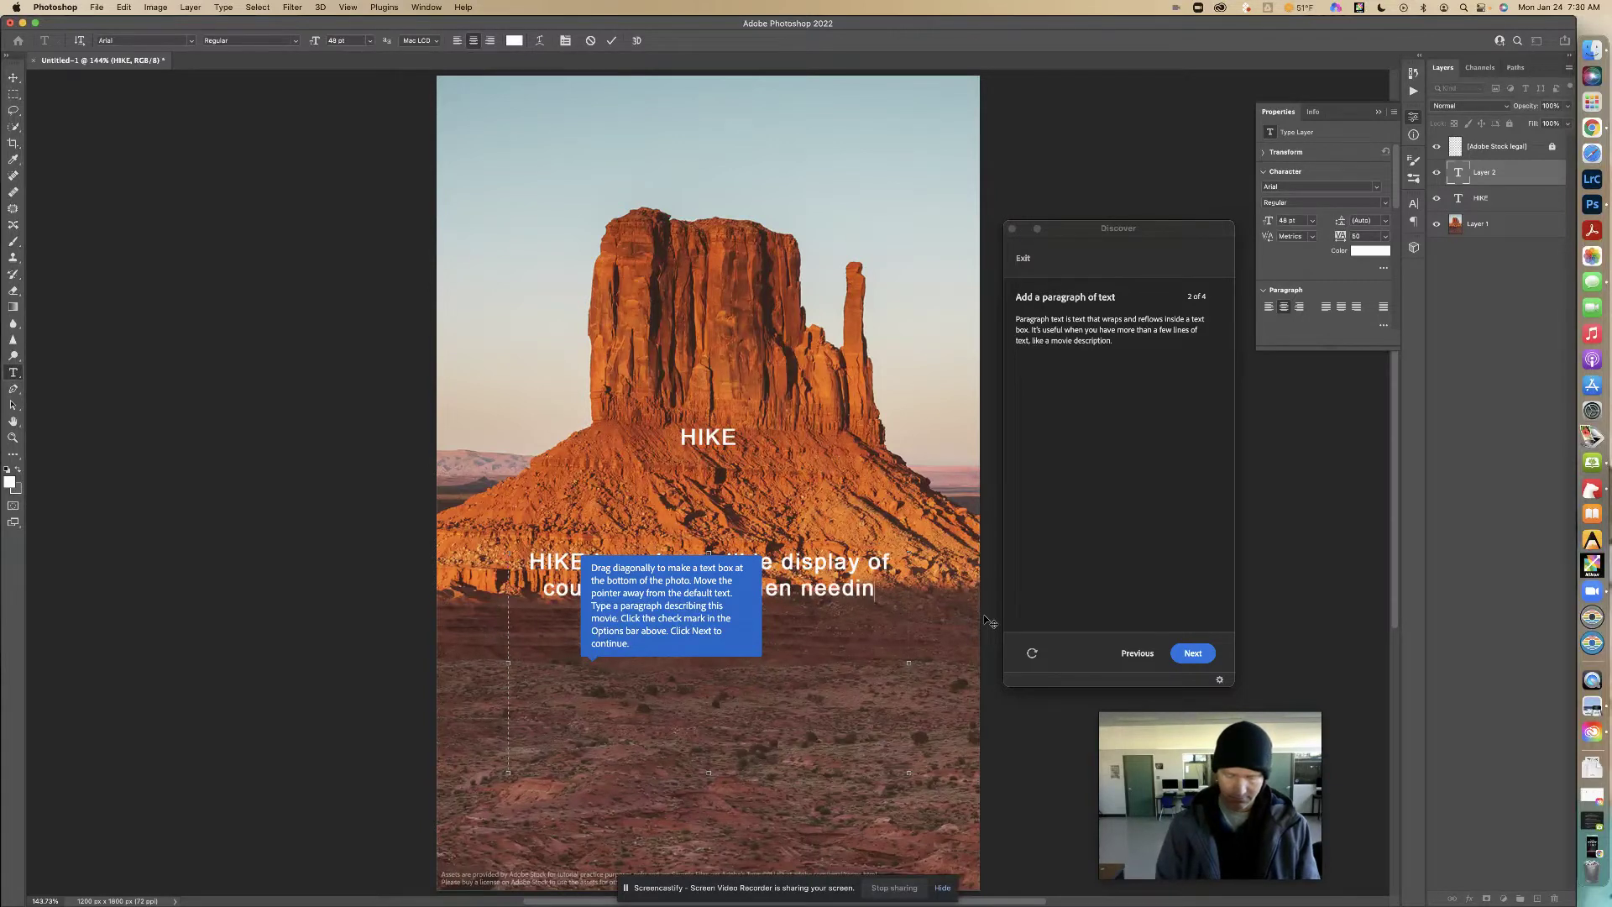
pyautogui.write('g m')
pyautogui.press('BackSpace')
pyautogui.press('BackSpace')
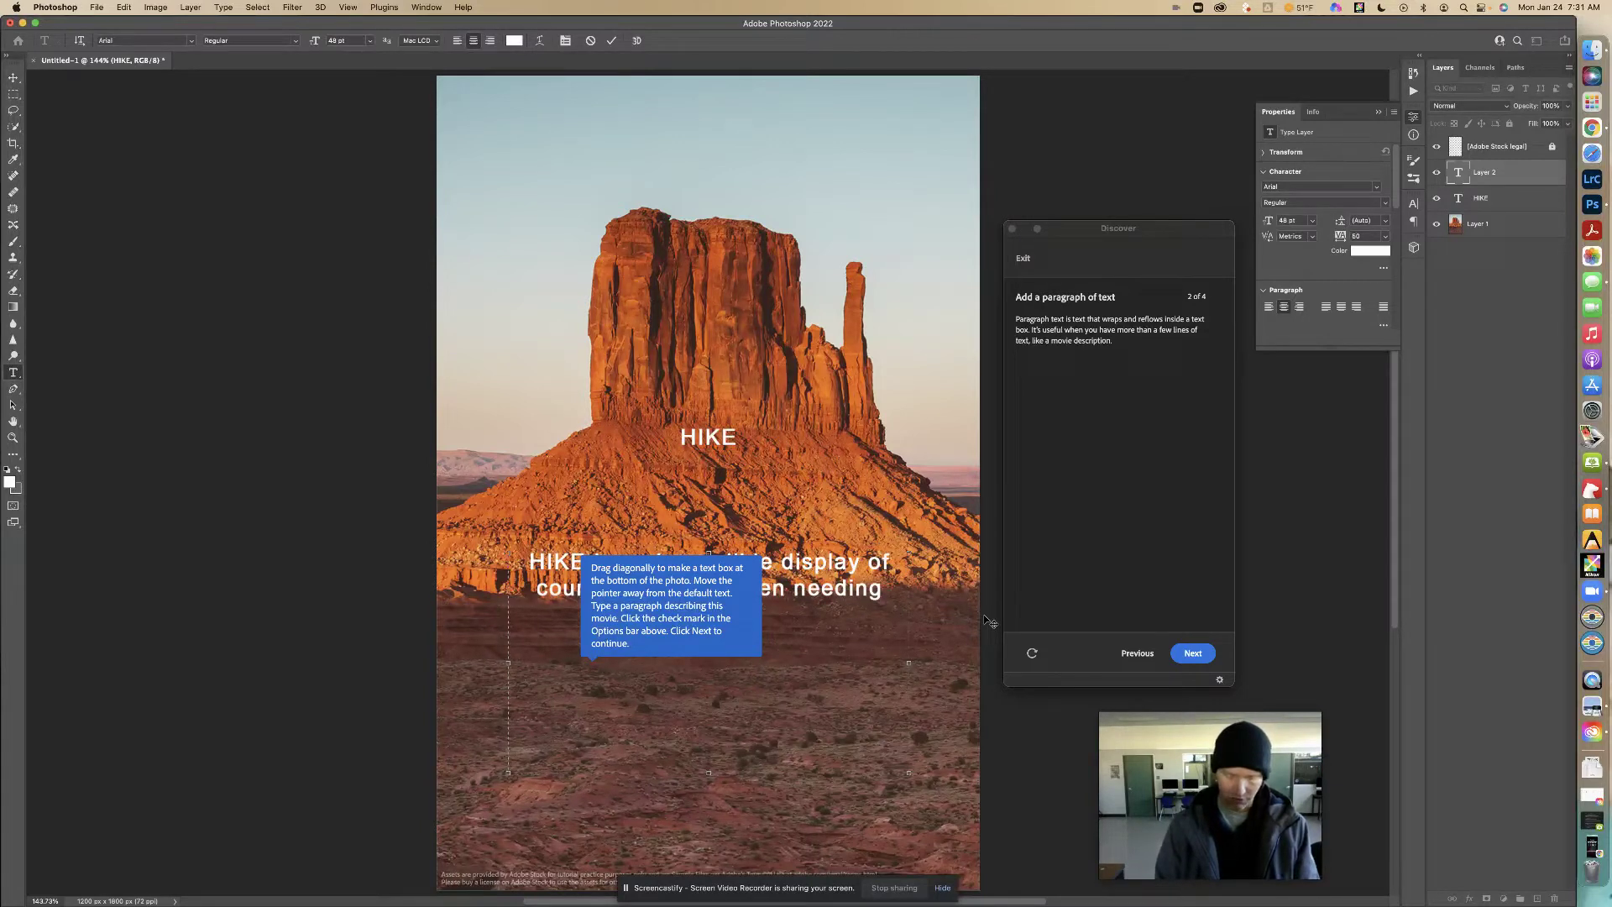
# Step: Extend the sentence in the description with "more grit need to go a higher"
pyautogui.write('ed to go')
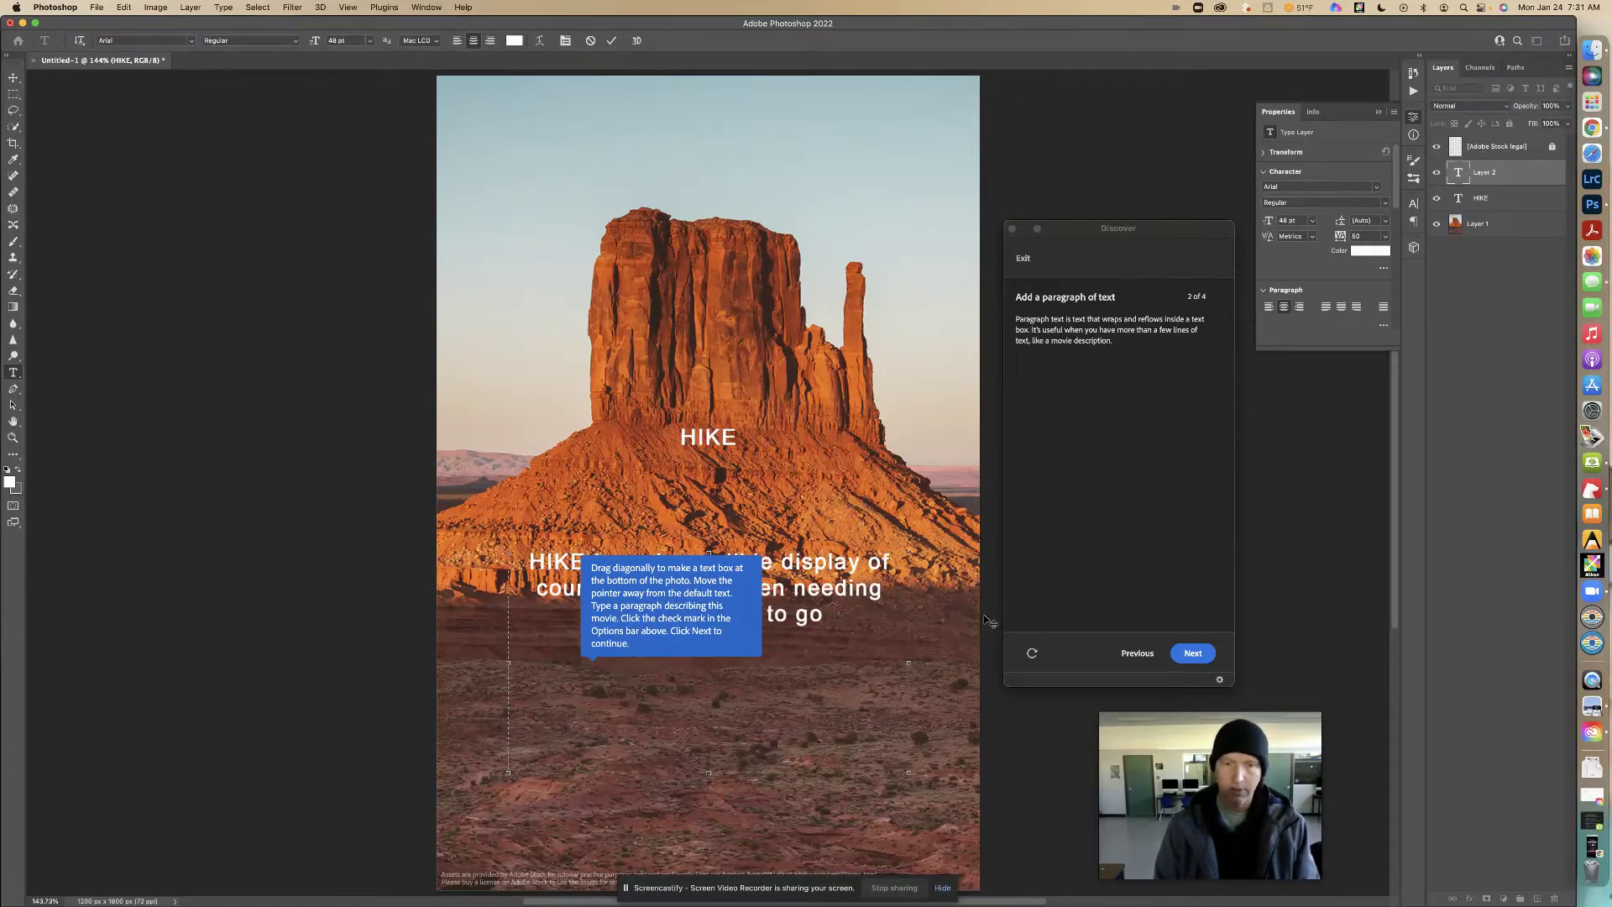
pyautogui.write(' a')
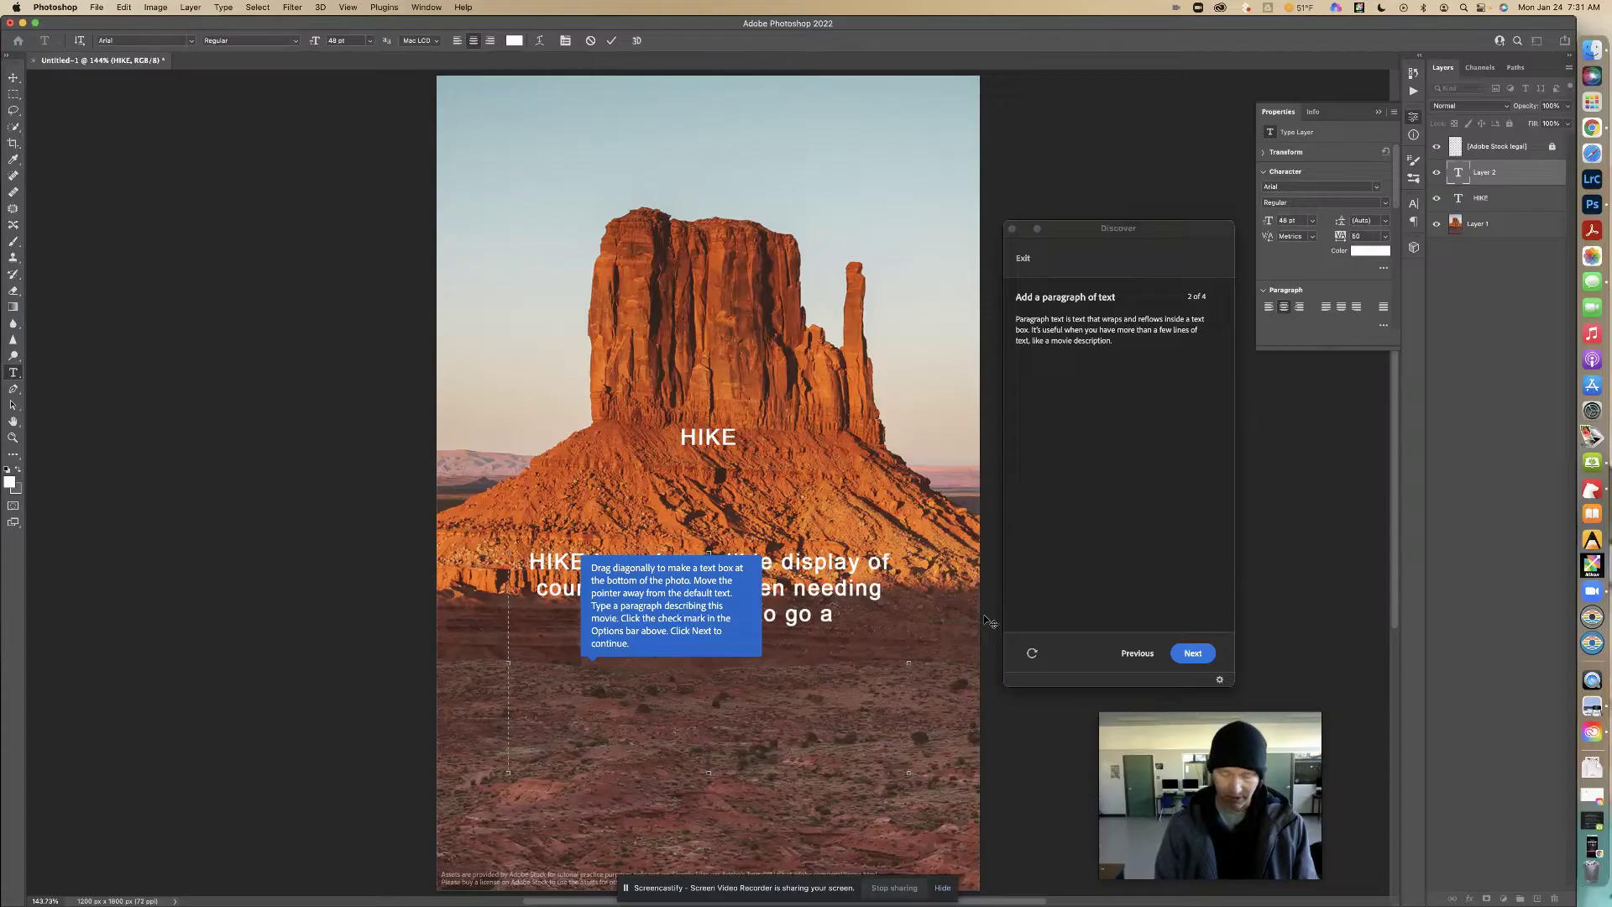
pyautogui.write(' higher sourc')
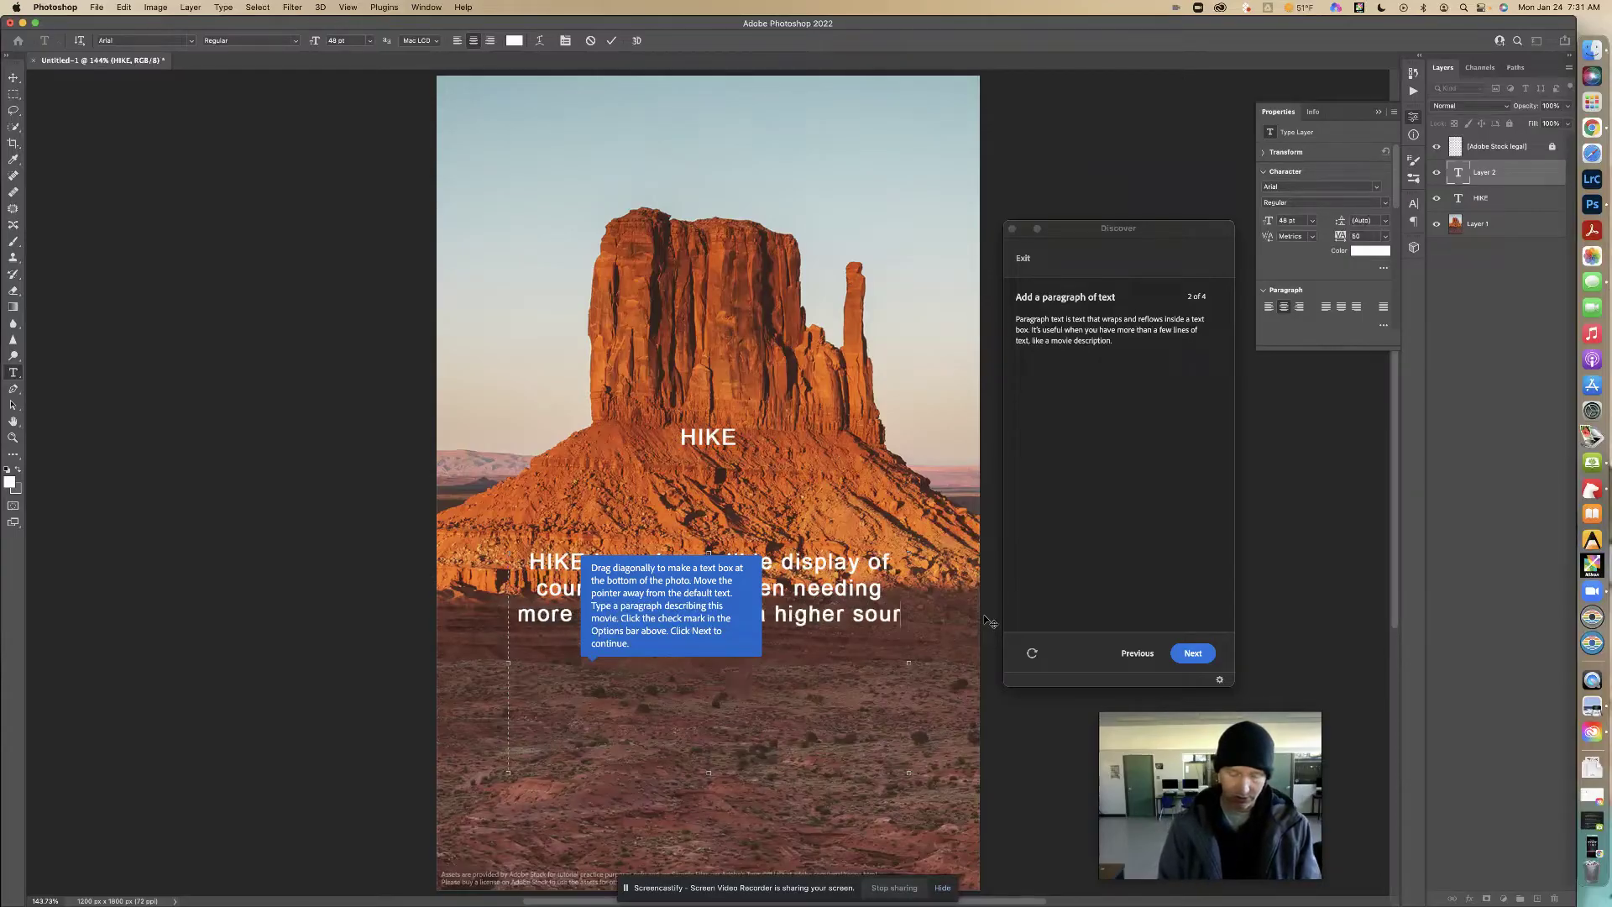
pyautogui.press('BackSpace')
pyautogui.press('BackSpace')
pyautogui.press('BackSpace')
pyautogui.press('BackSpace')
pyautogui.press('BackSpace')
pyautogui.press('BackSpace')
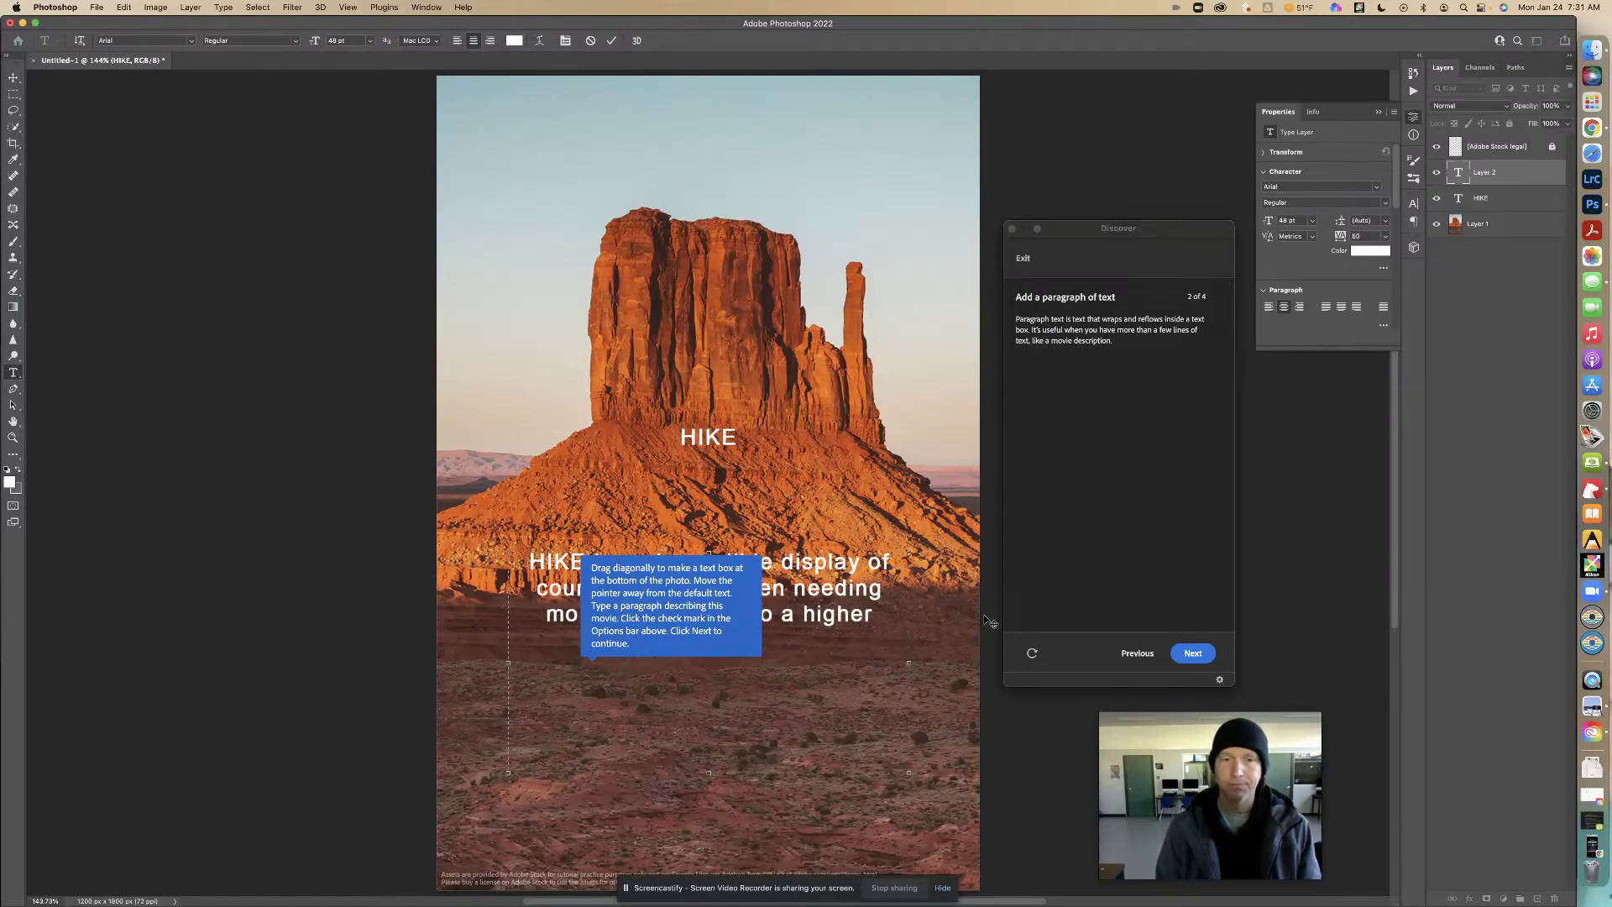
# Step: Continue the description with "source. We also need each other to be encouraged"
pyautogui.write('moral ideals')
pyautogui.press('BackSpace')
pyautogui.press('BackSpace')
pyautogui.press('BackSpace')
pyautogui.press('BackSpace')
pyautogui.press('BackSpace')
pyautogui.press('BackSpace')
pyautogui.press('BackSpace')
pyautogui.write('so they need each')
pyautogui.write(' other to')
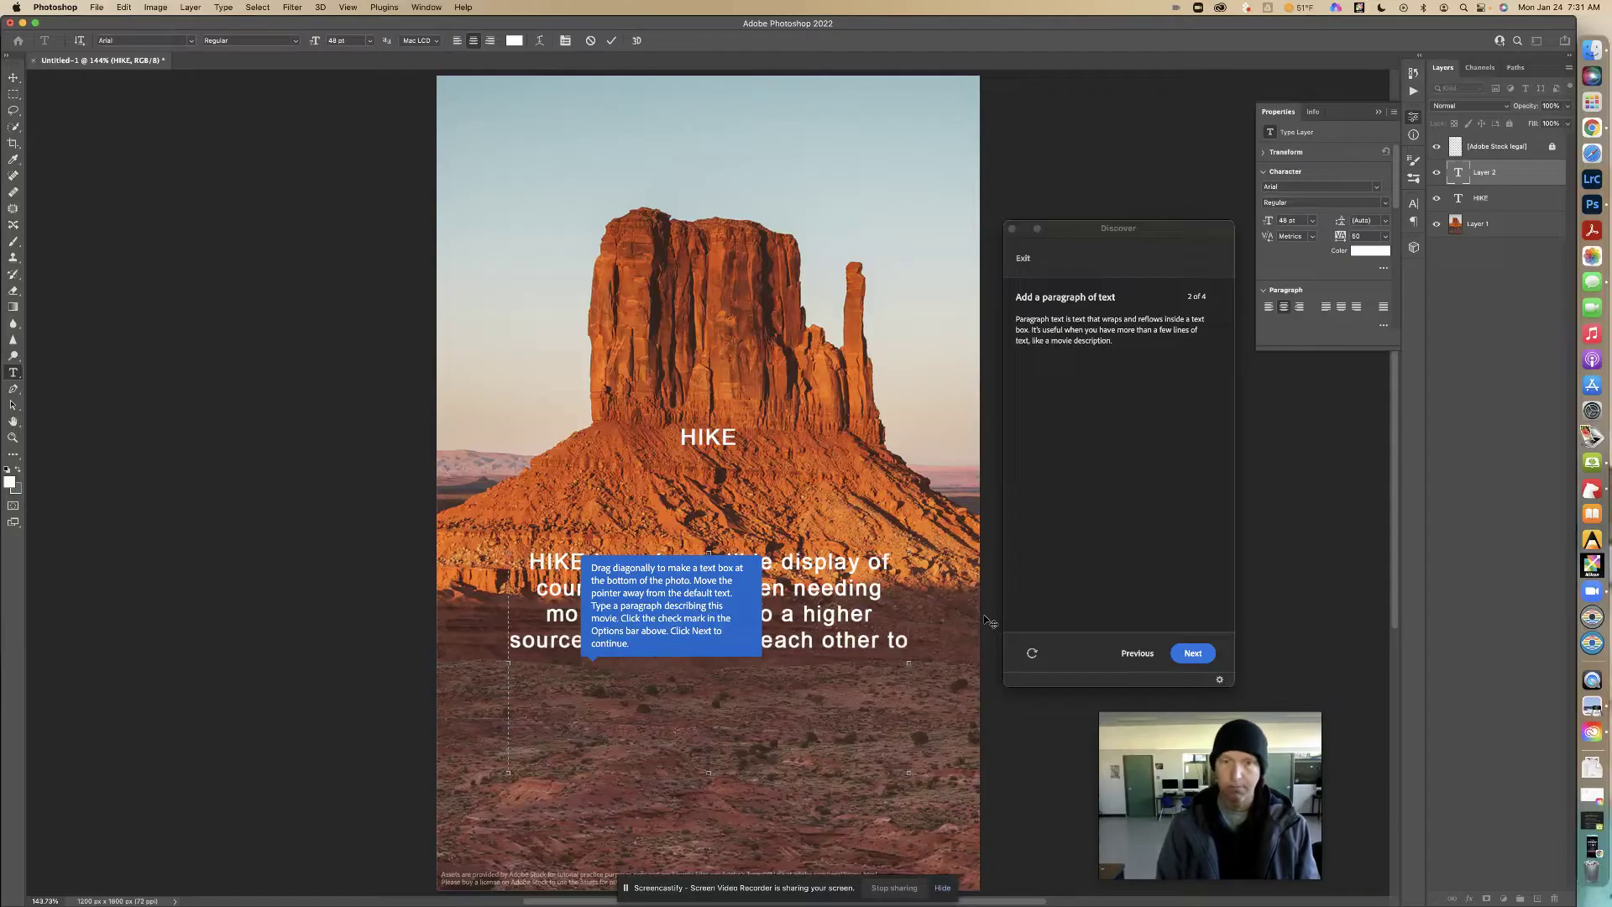
pyautogui.write(' be encou')
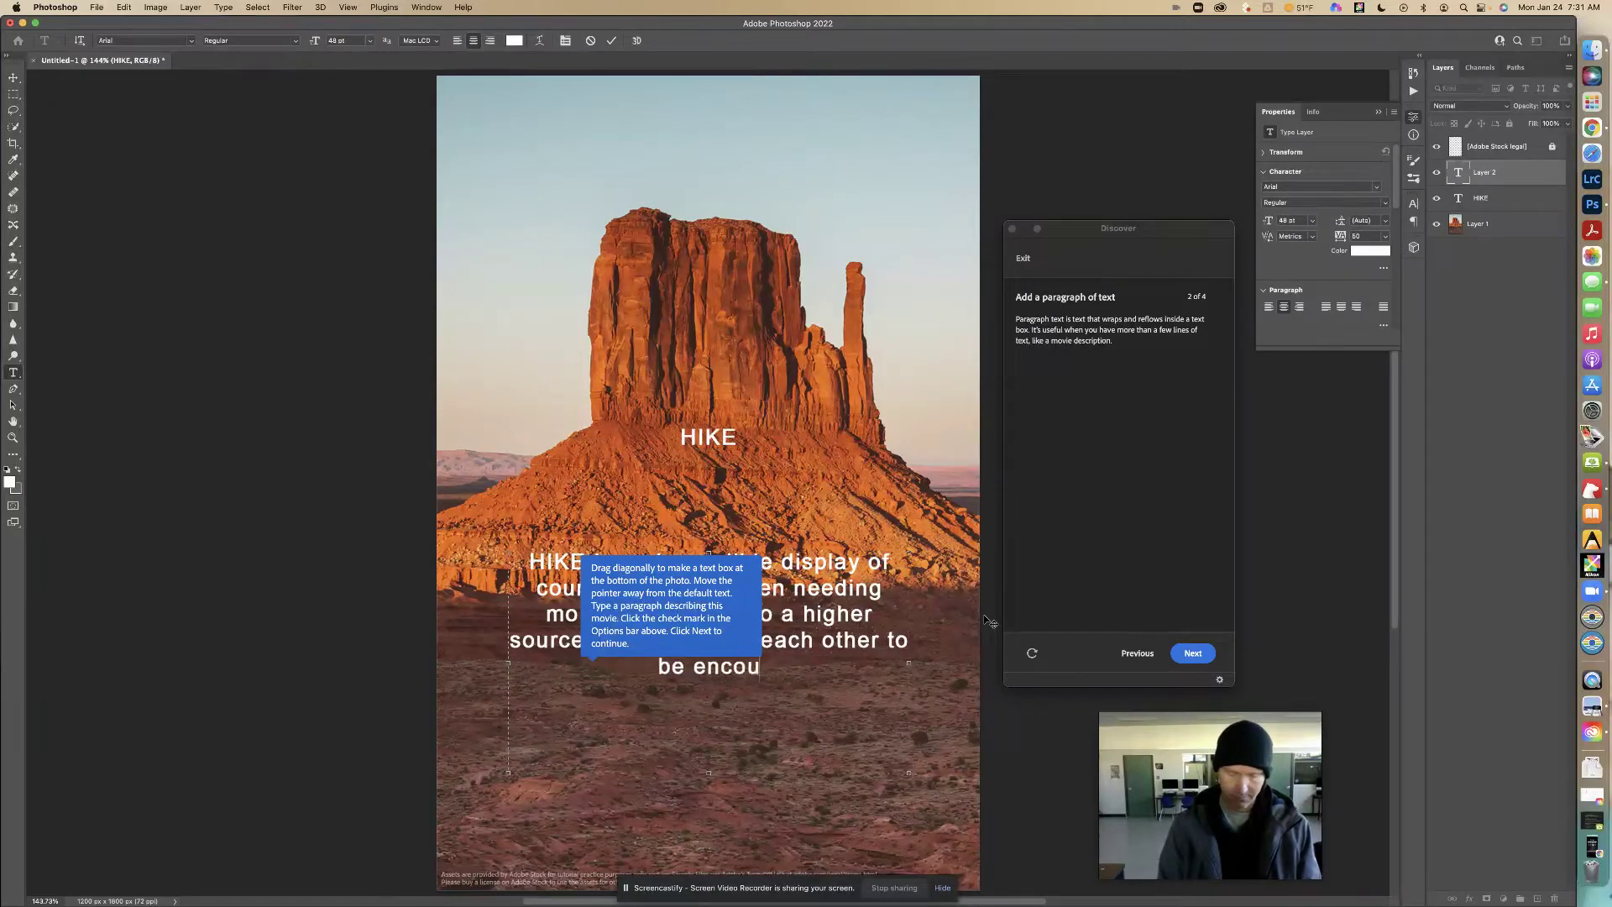
pyautogui.write('raged')
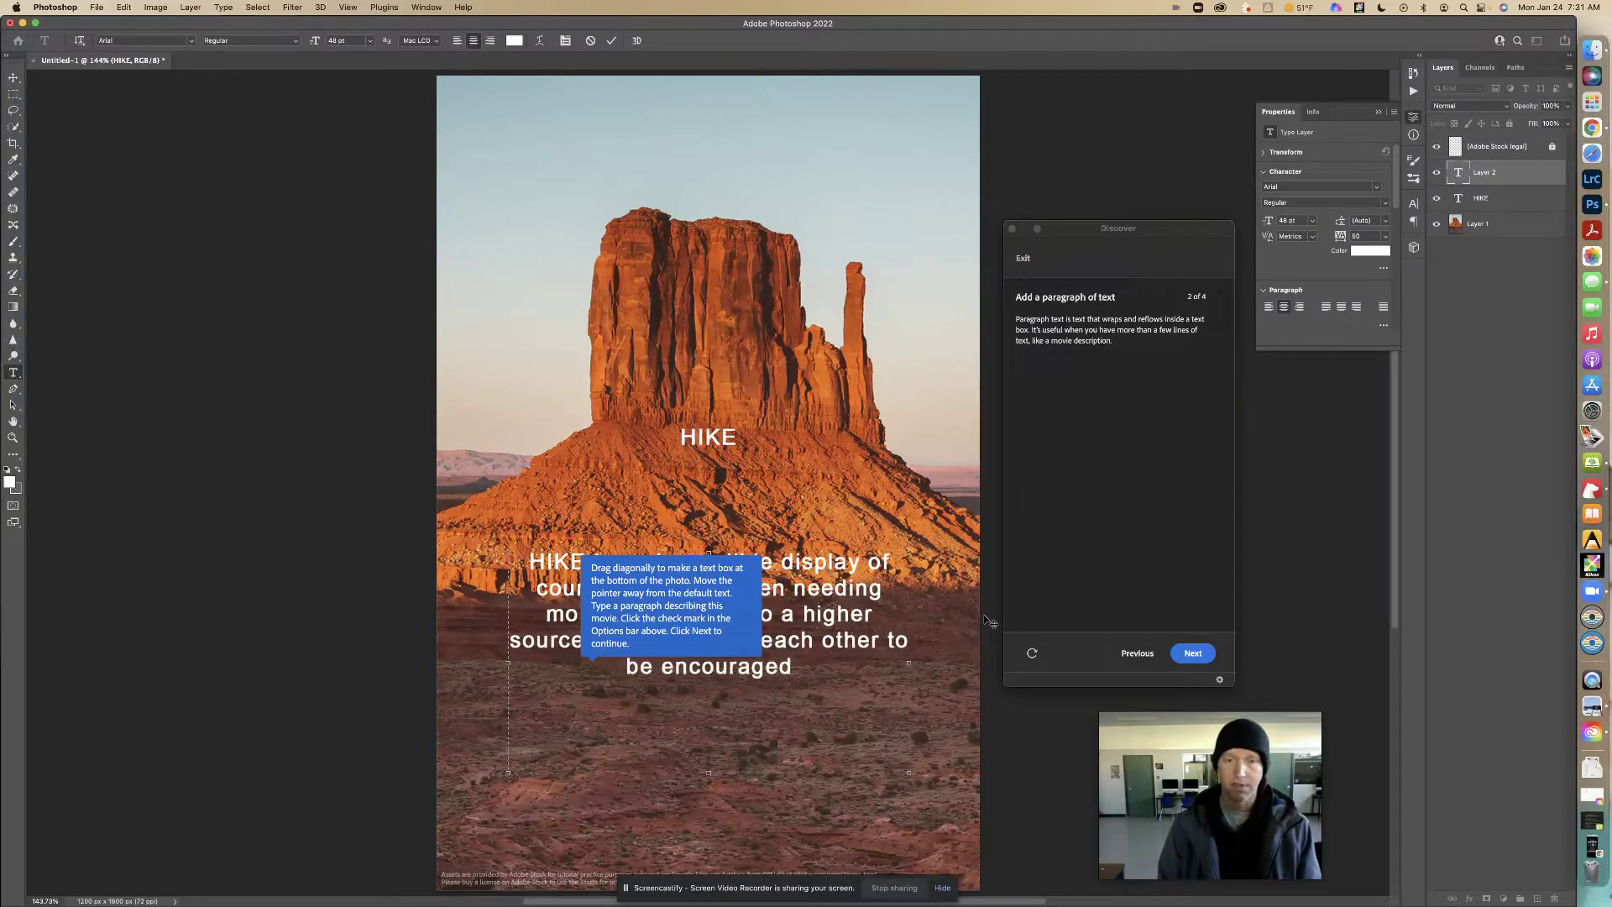
# Step: Close that sentence with a period and add "We can't always be our own island of power." to the description
pyautogui.write('. We')
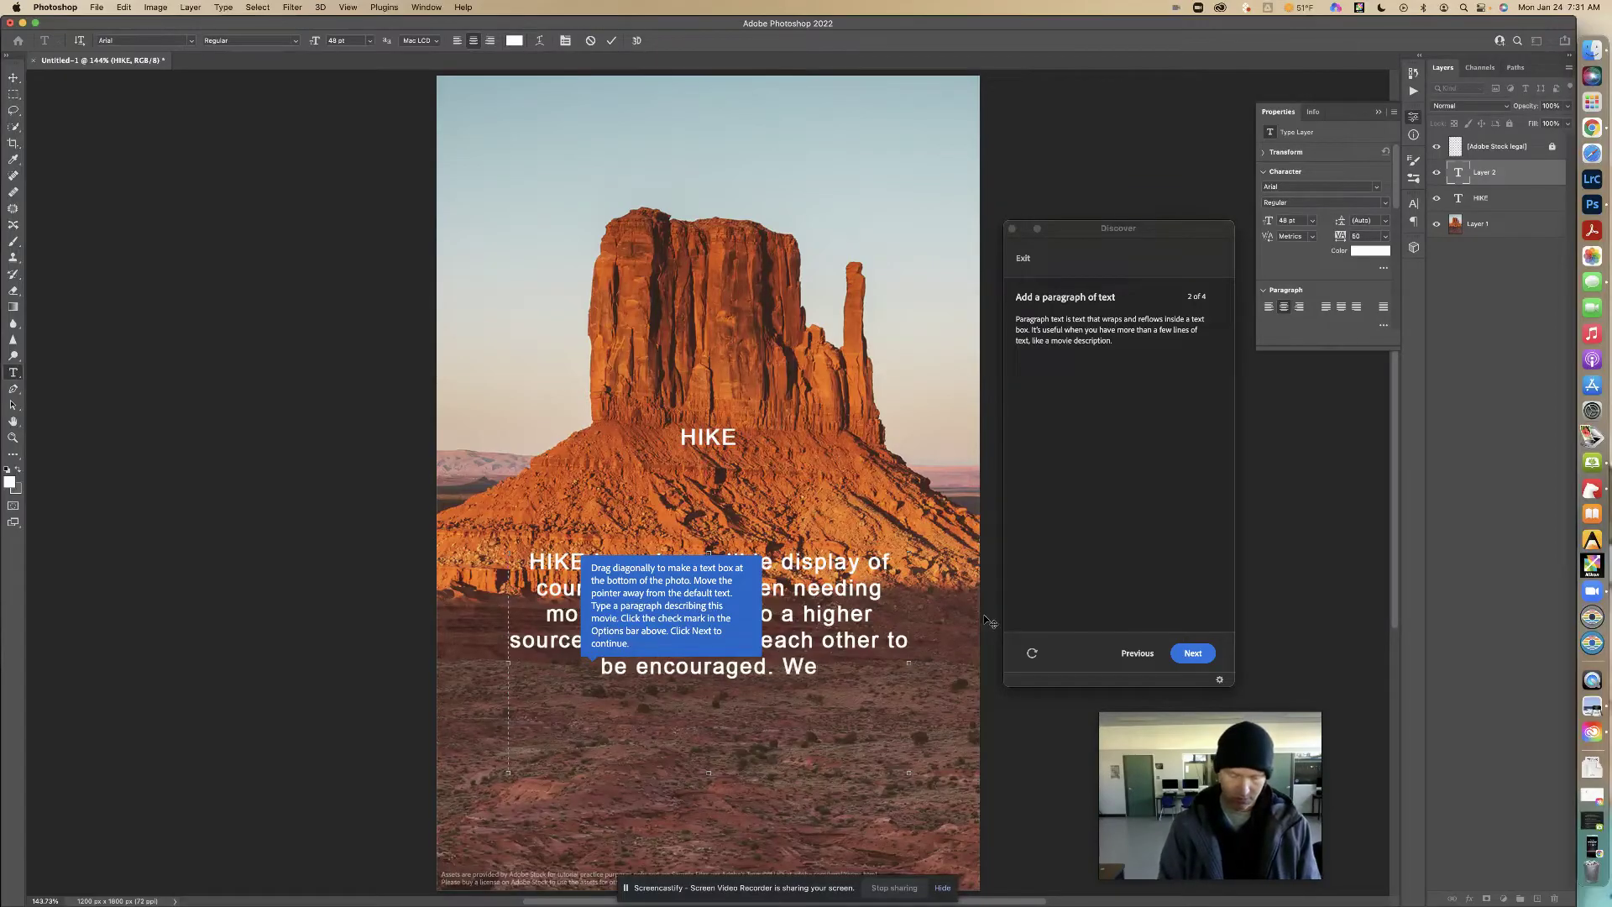
pyautogui.write(" can't")
pyautogui.write(' always')
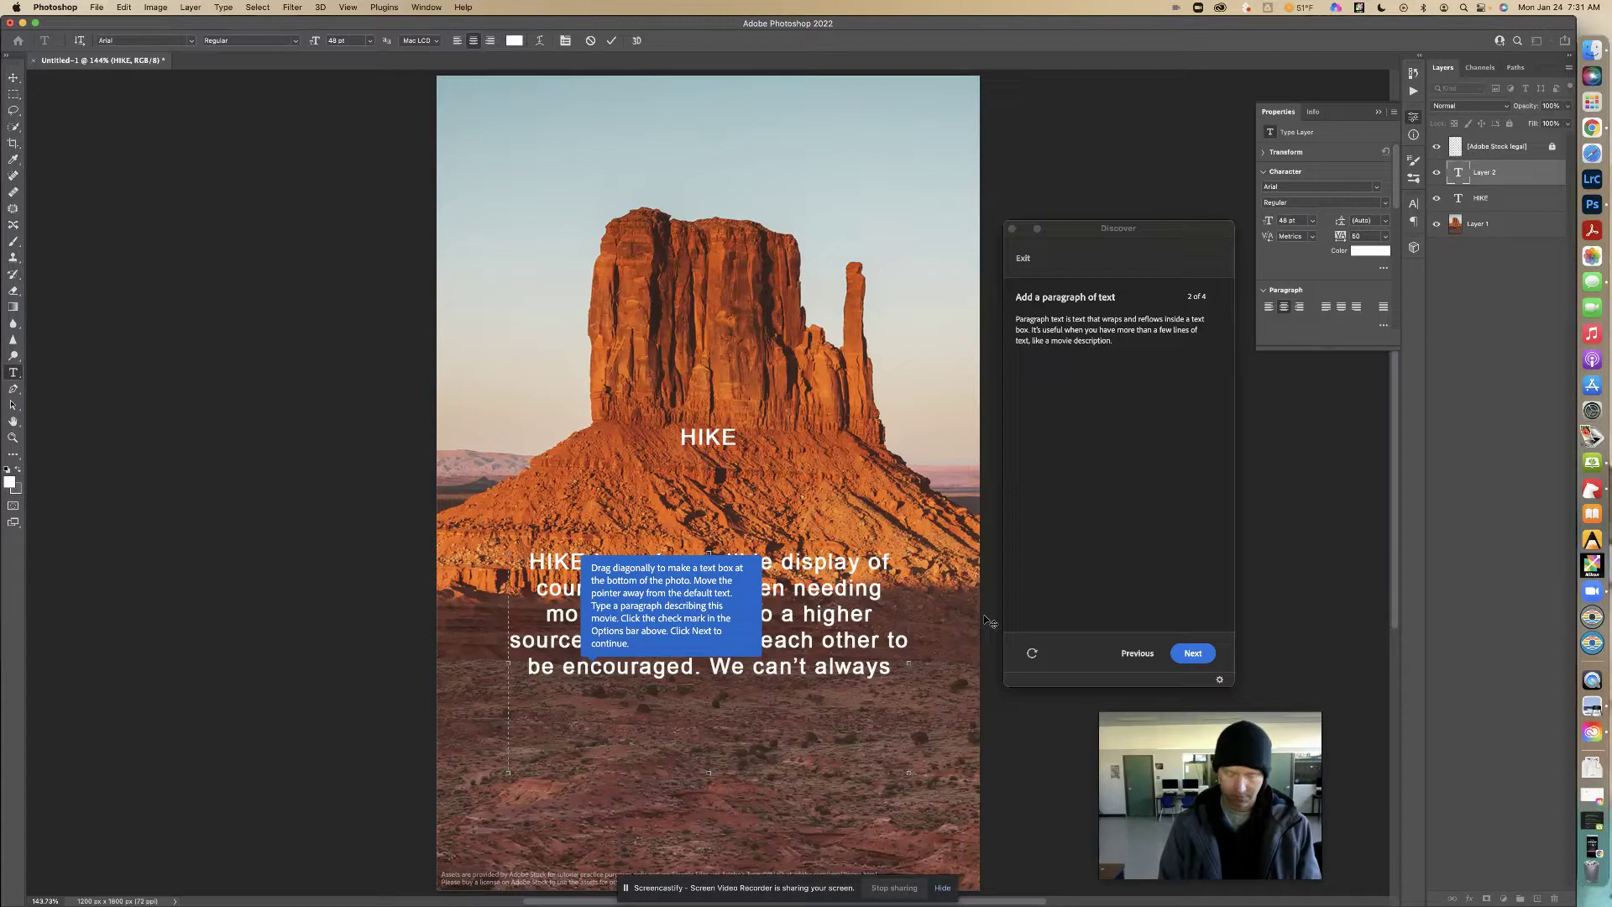
pyautogui.write(' be our')
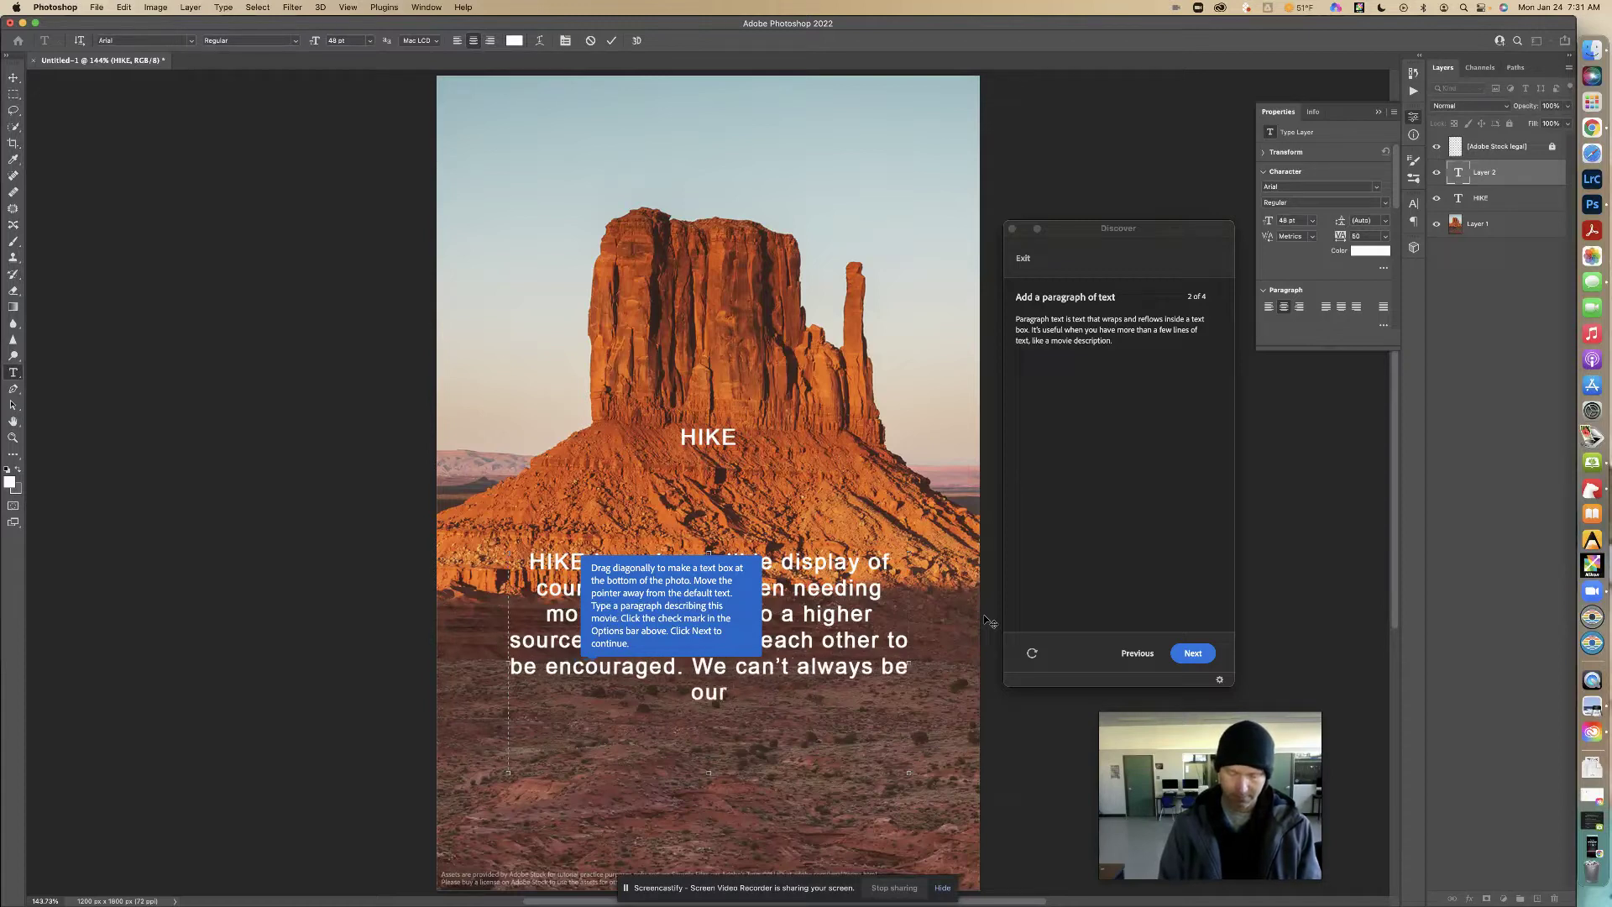
pyautogui.write(' own is')
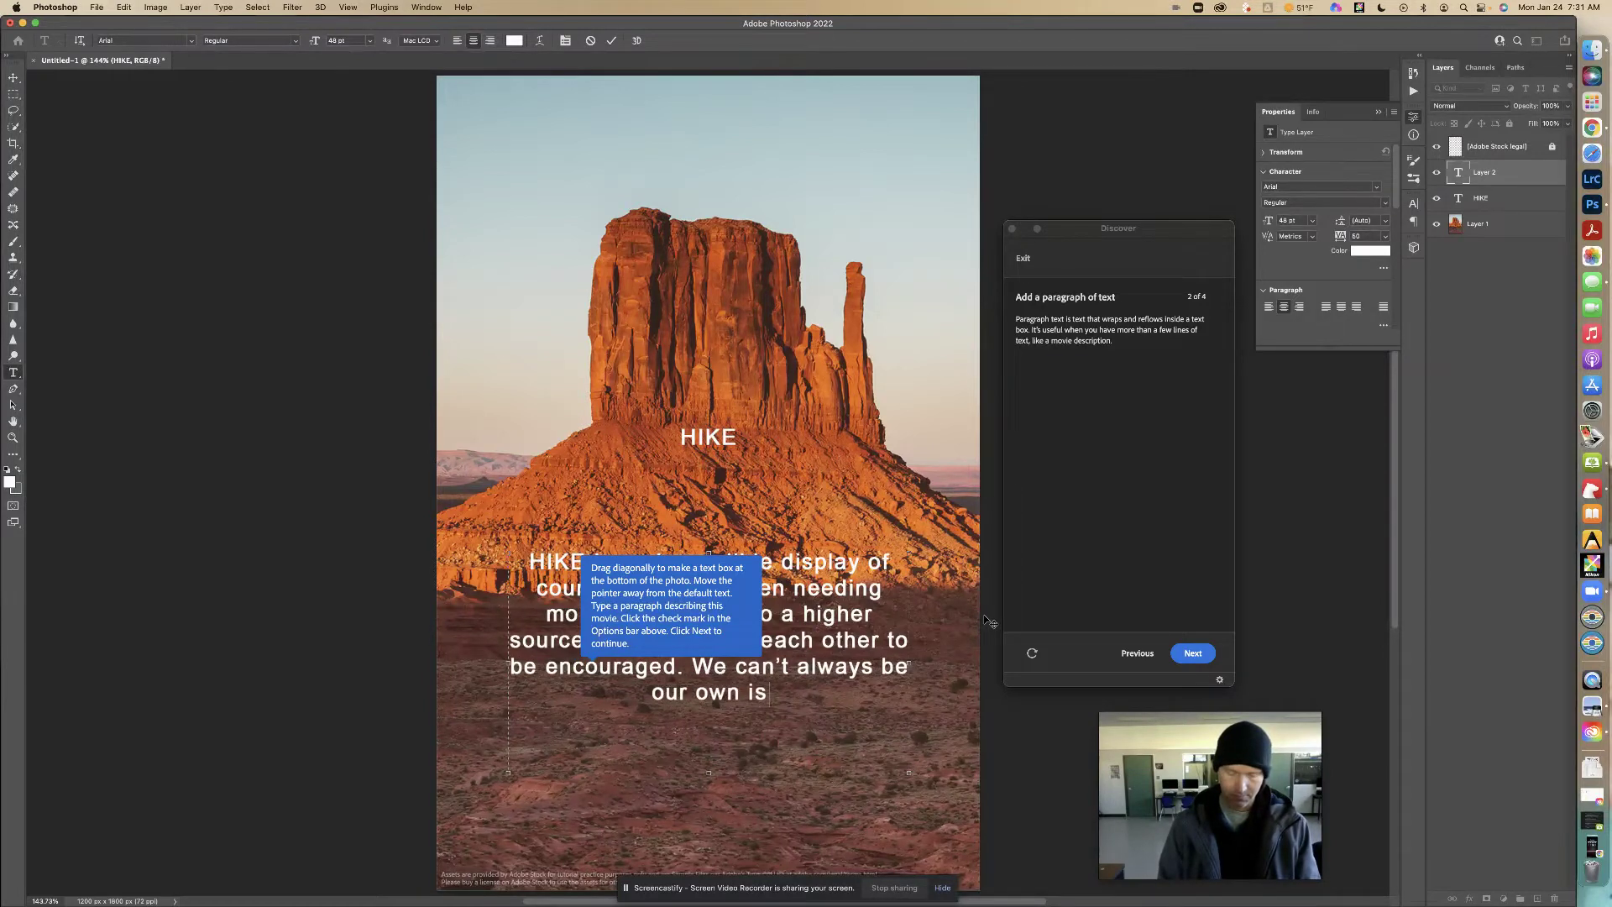
pyautogui.write('land.')
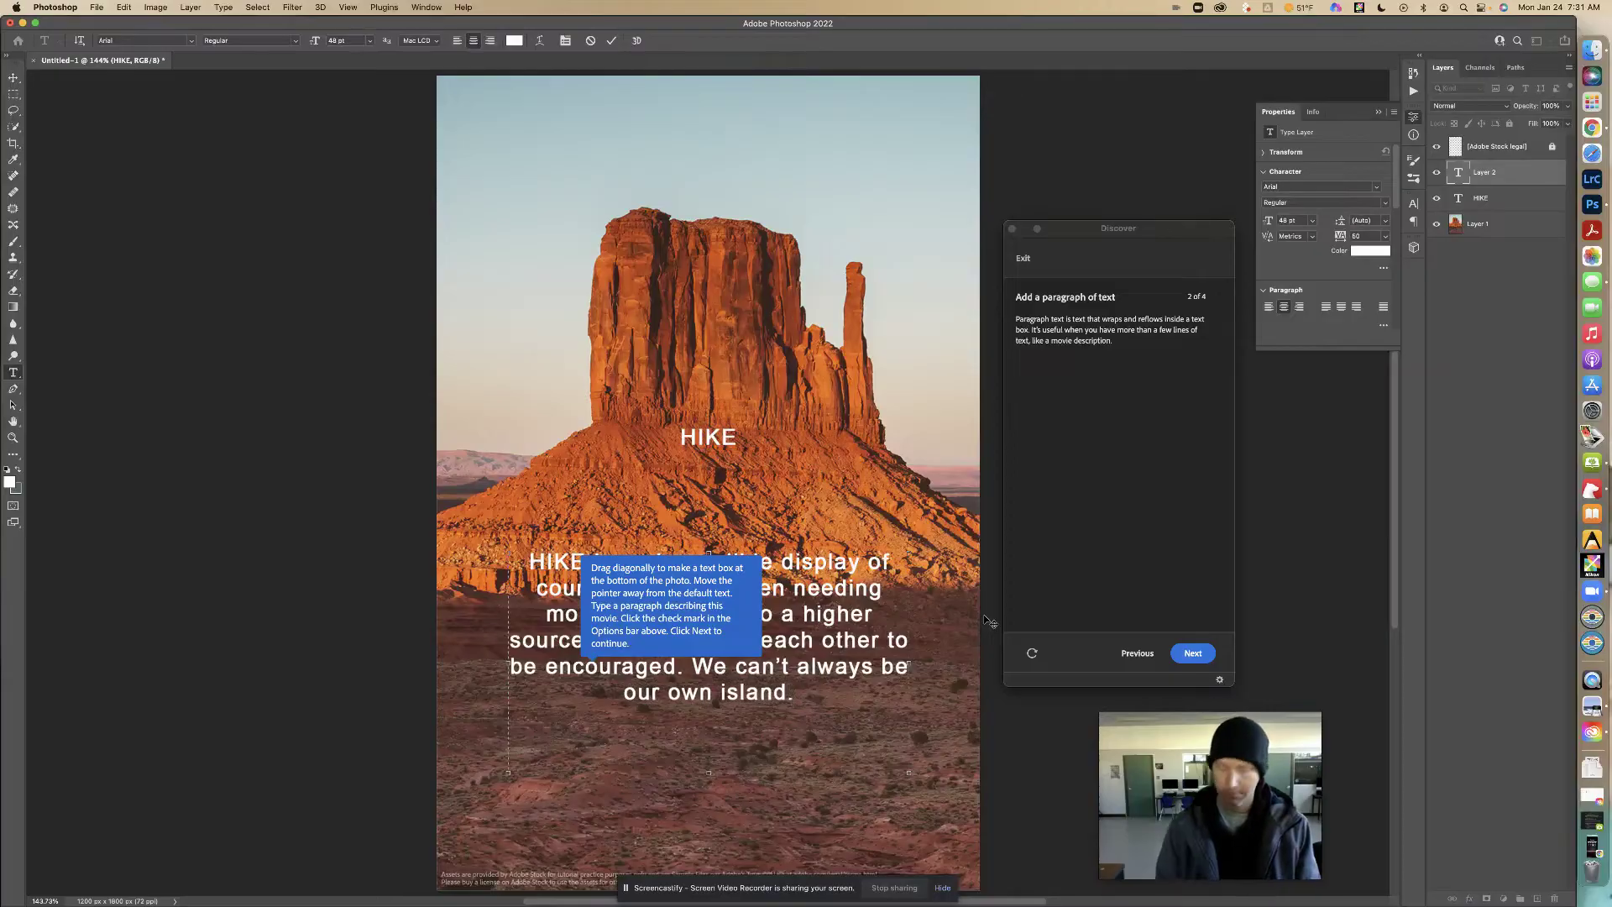
pyautogui.press('BackSpace')
pyautogui.write(' of pao')
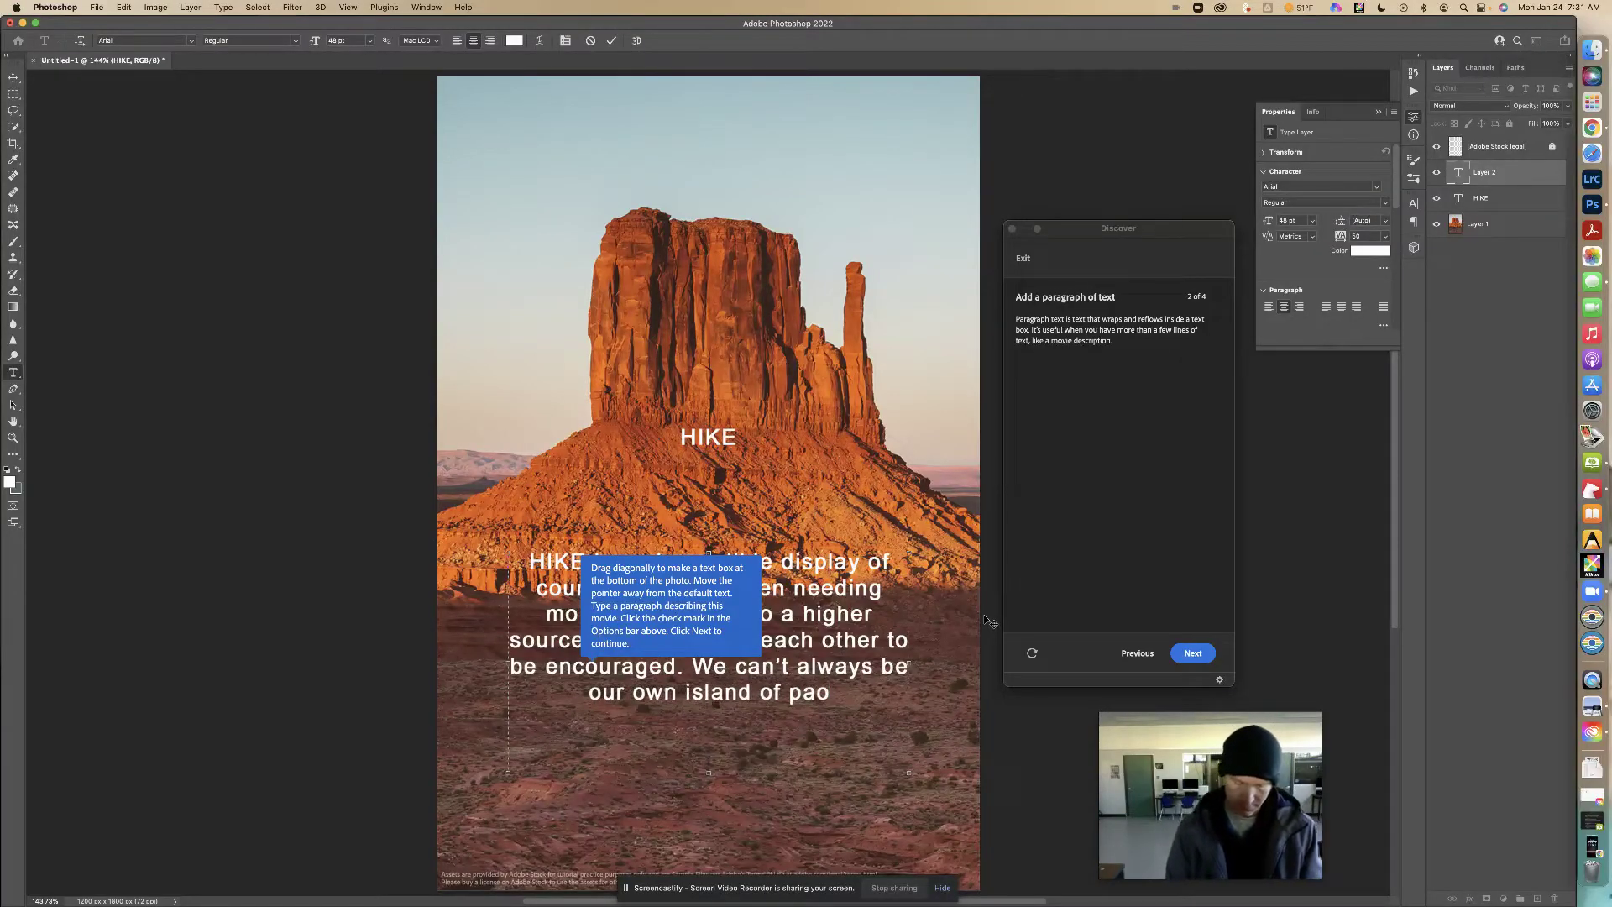
pyautogui.write('wer.')
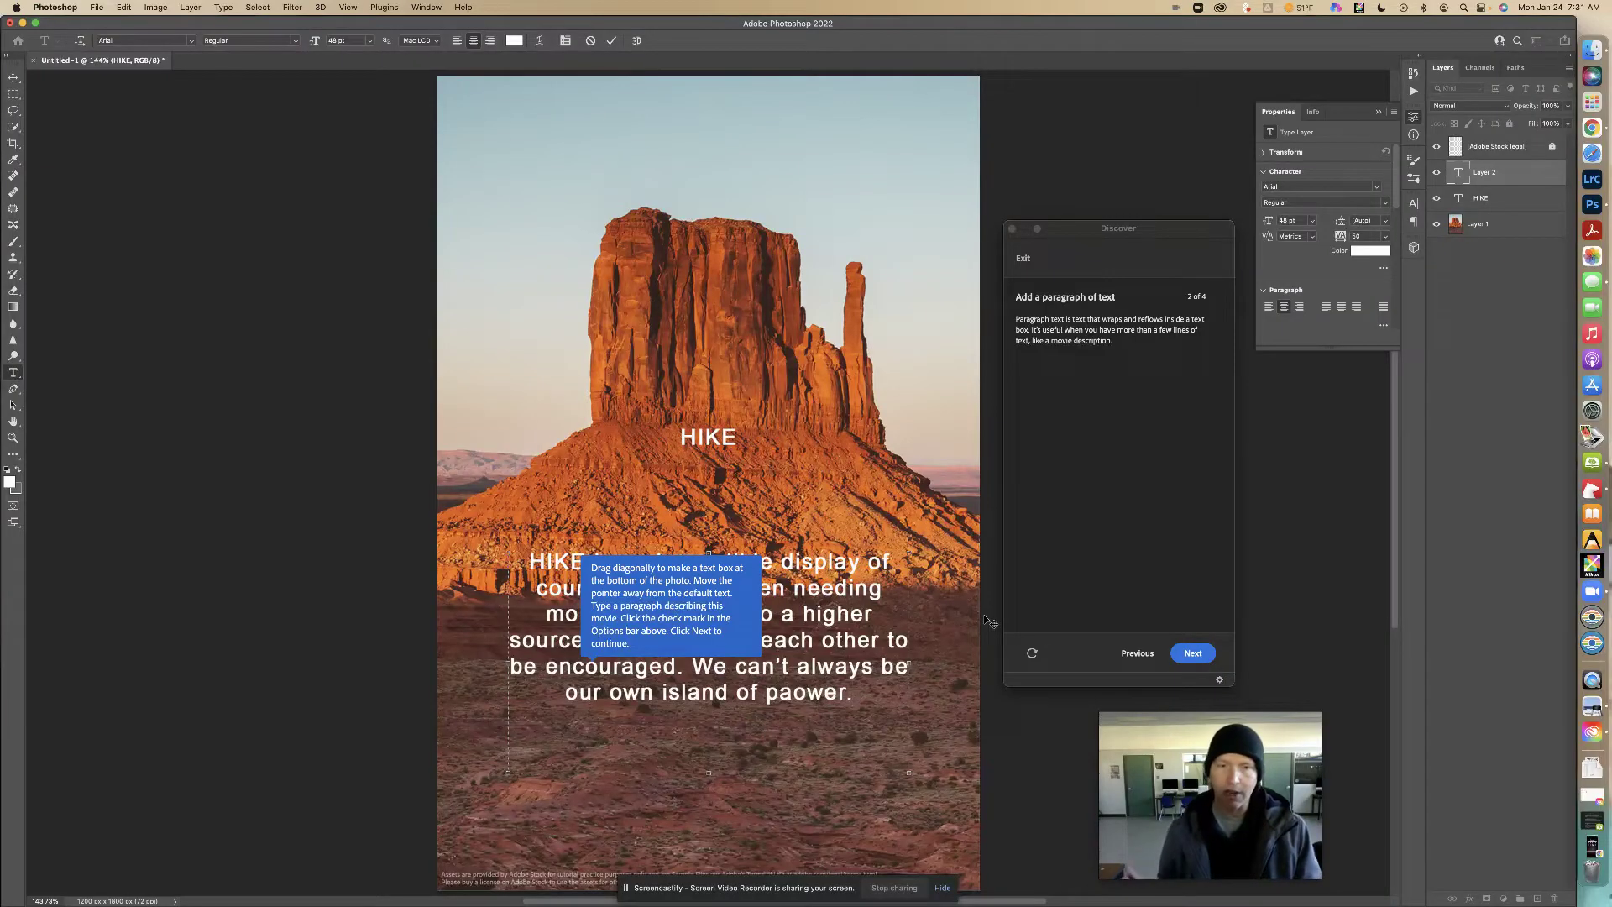
pyautogui.press('BackSpace')
pyautogui.press('BackSpace')
pyautogui.press('BackSpace')
pyautogui.press('BackSpace')
pyautogui.press('BackSpace')
pyautogui.press('BackSpace')
pyautogui.write('ower.')
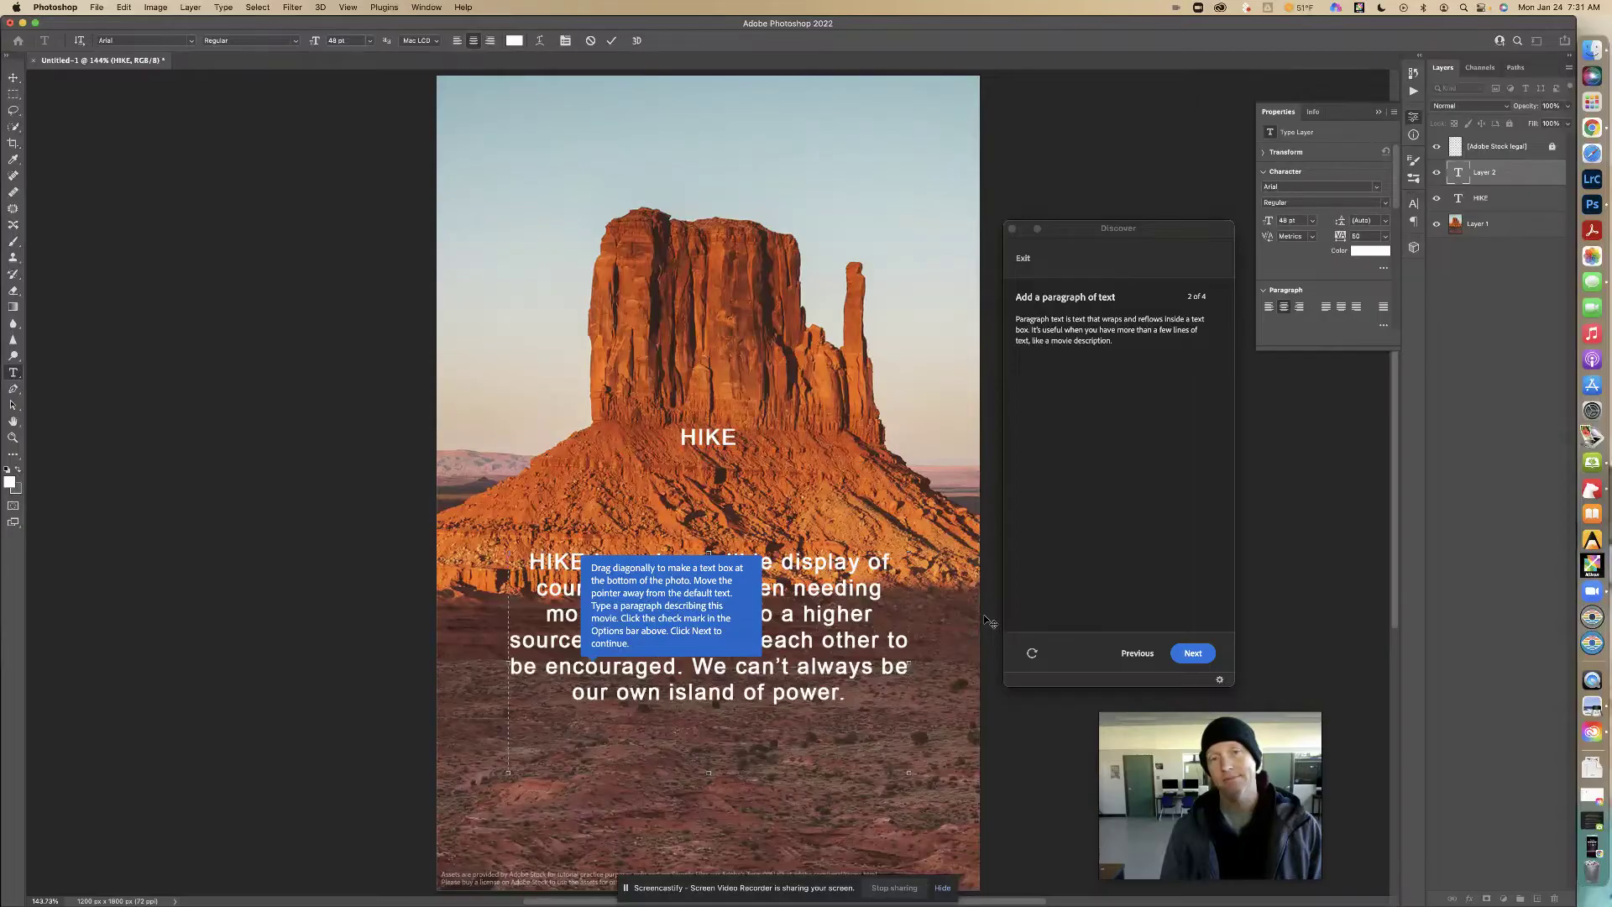
# Step: End the description with "Let's show truth and mercy when we are hiking all around us in this life.", commit it, and advance the tutorial
pyautogui.write('Let')
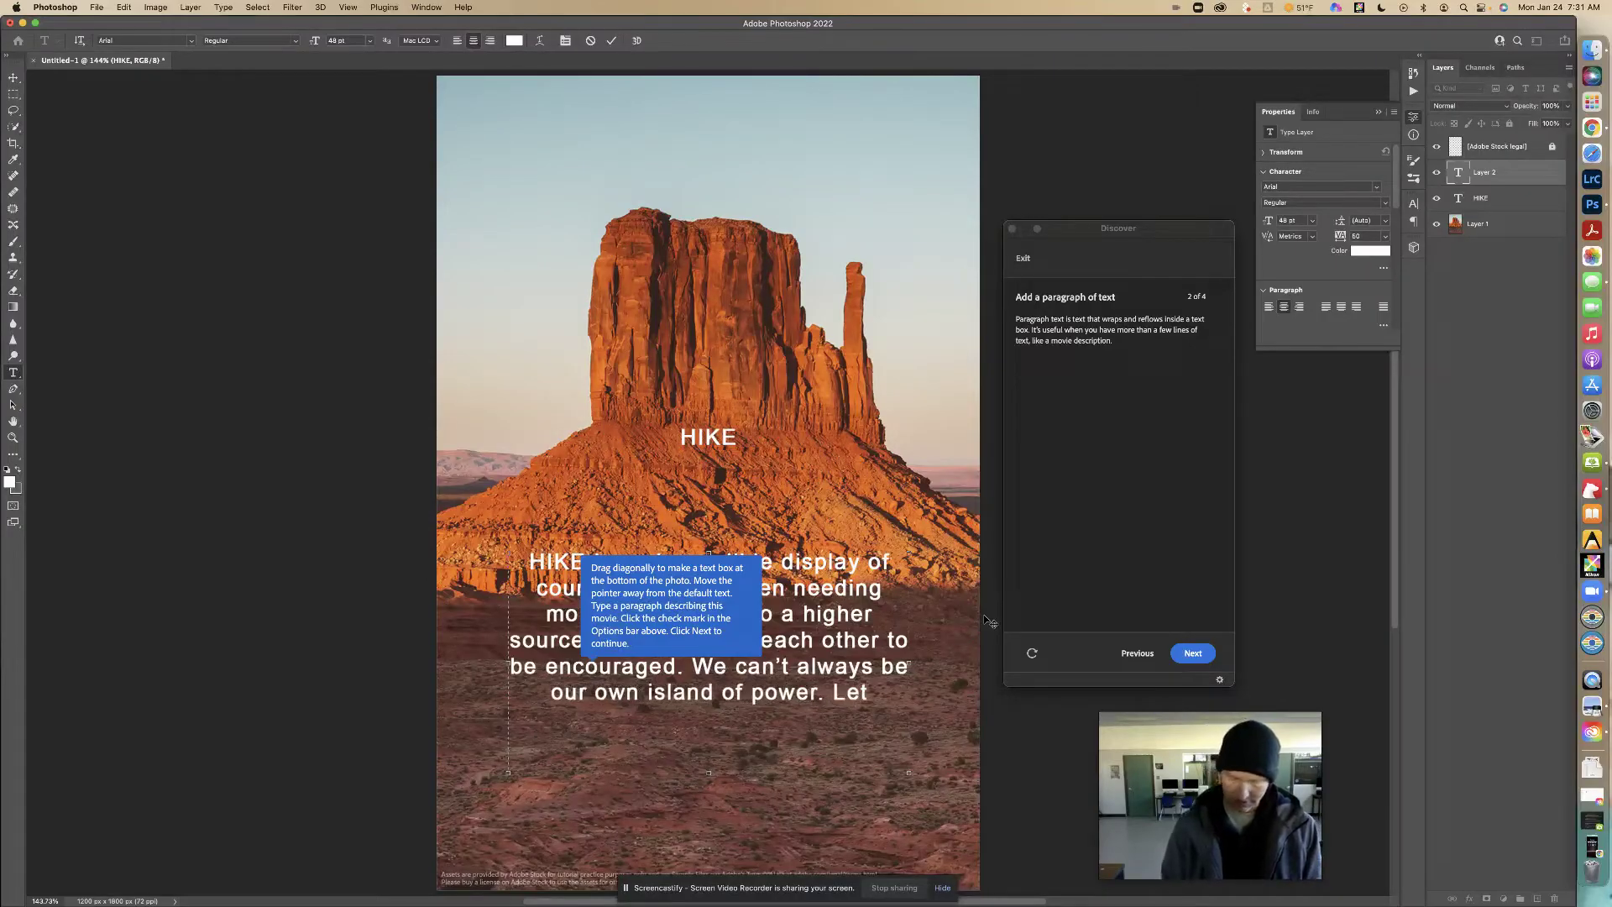
pyautogui.write("'s show")
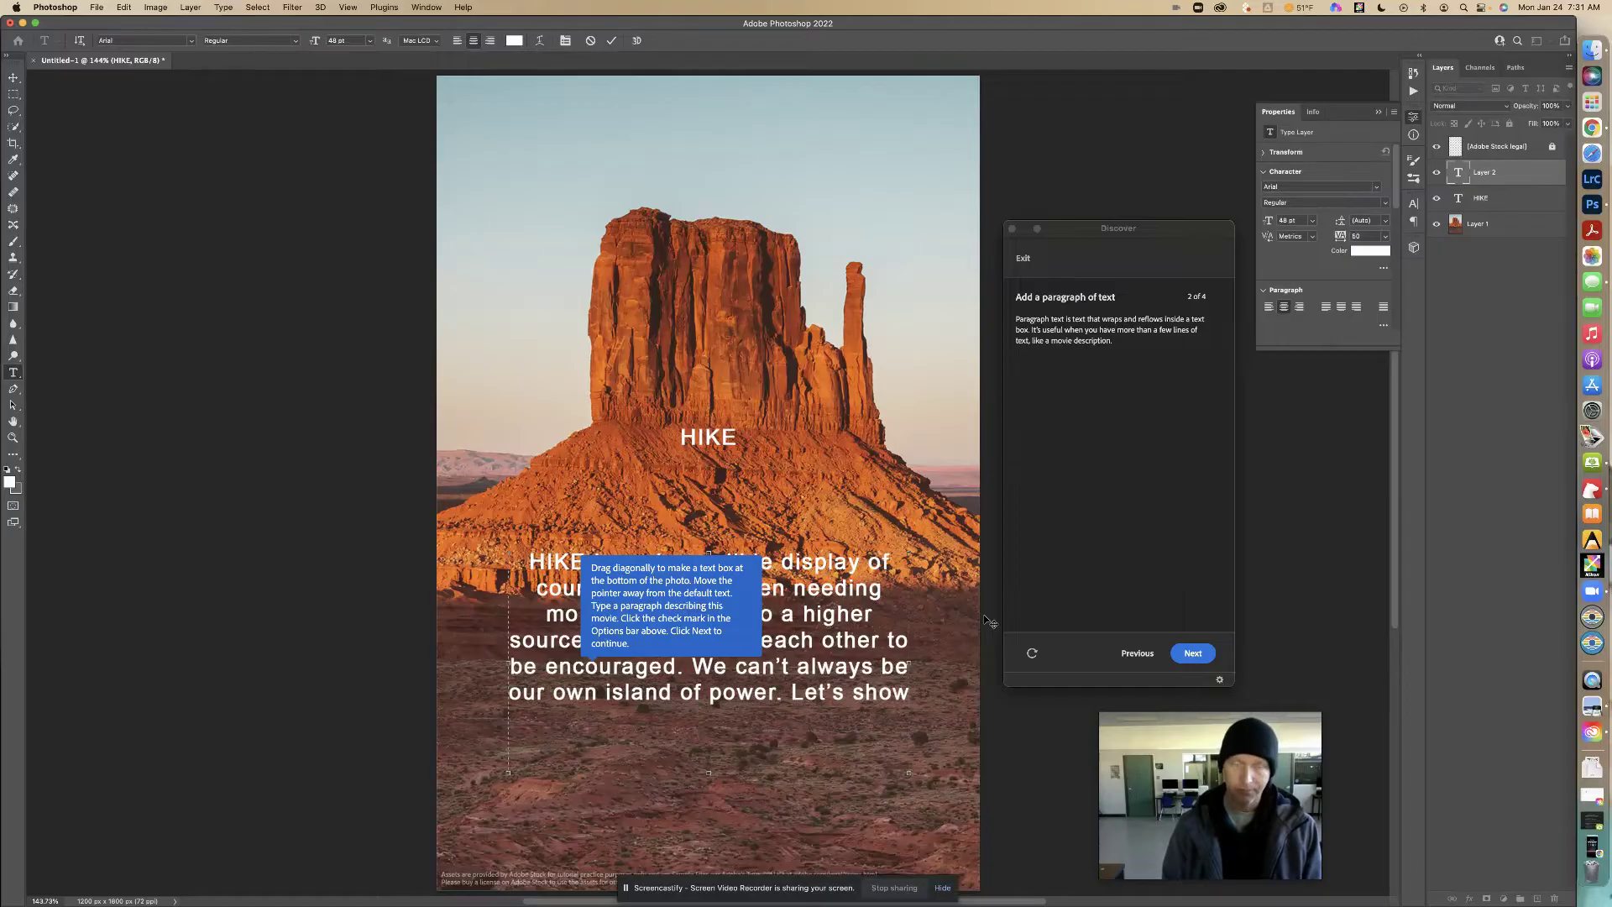
pyautogui.write(' true')
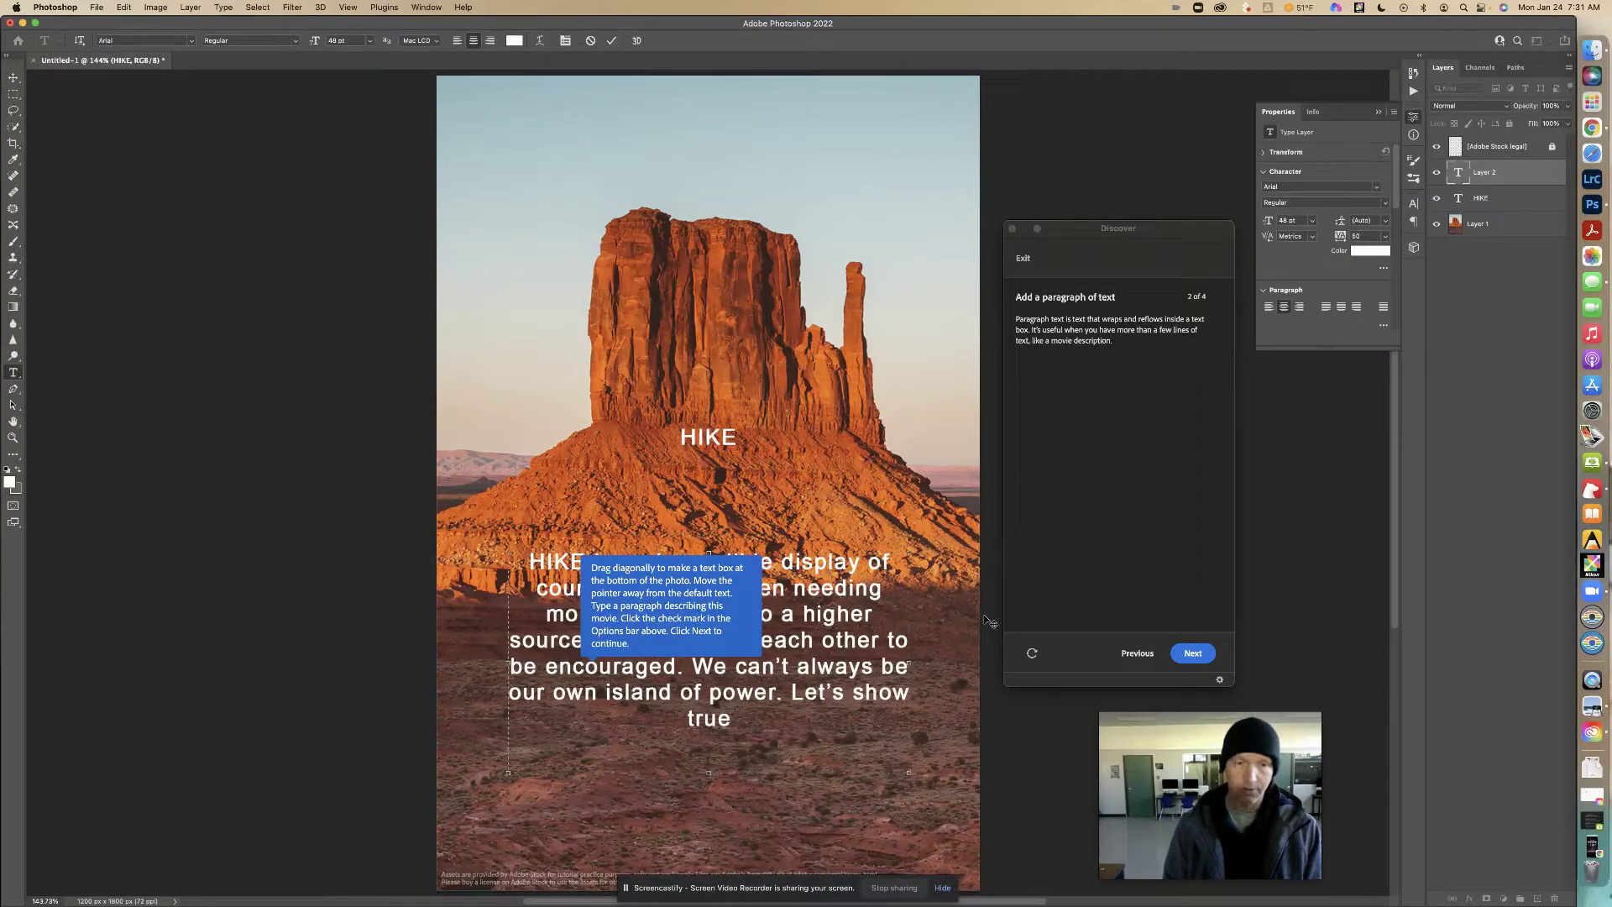
pyautogui.press('BackSpace')
pyautogui.press('BackSpace')
pyautogui.write('th and merc')
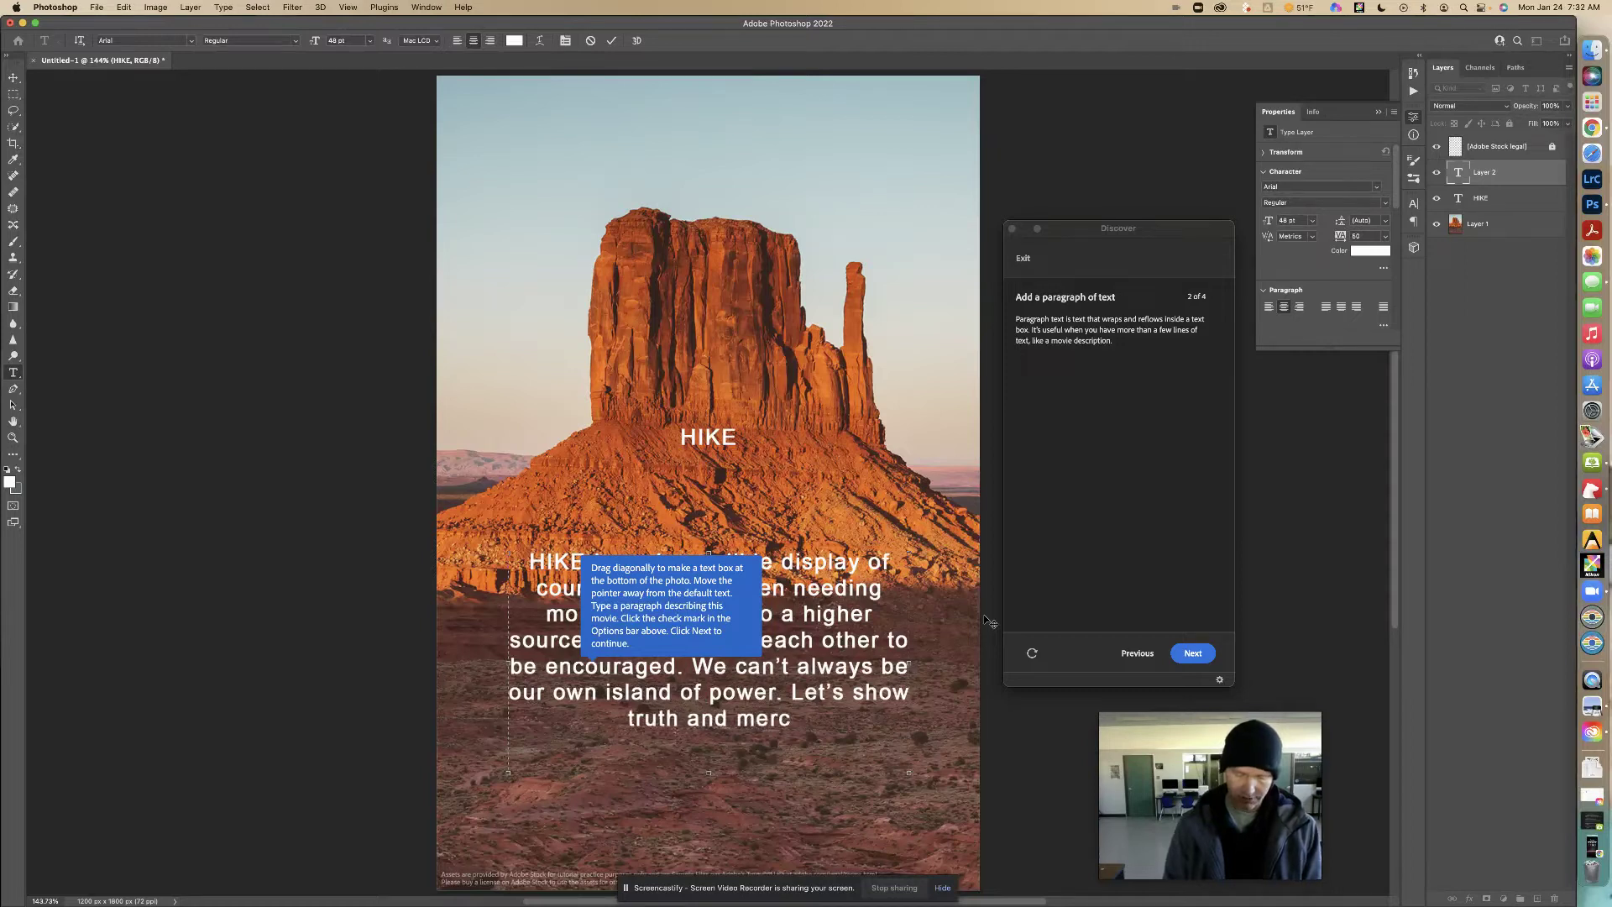
pyautogui.write('y when')
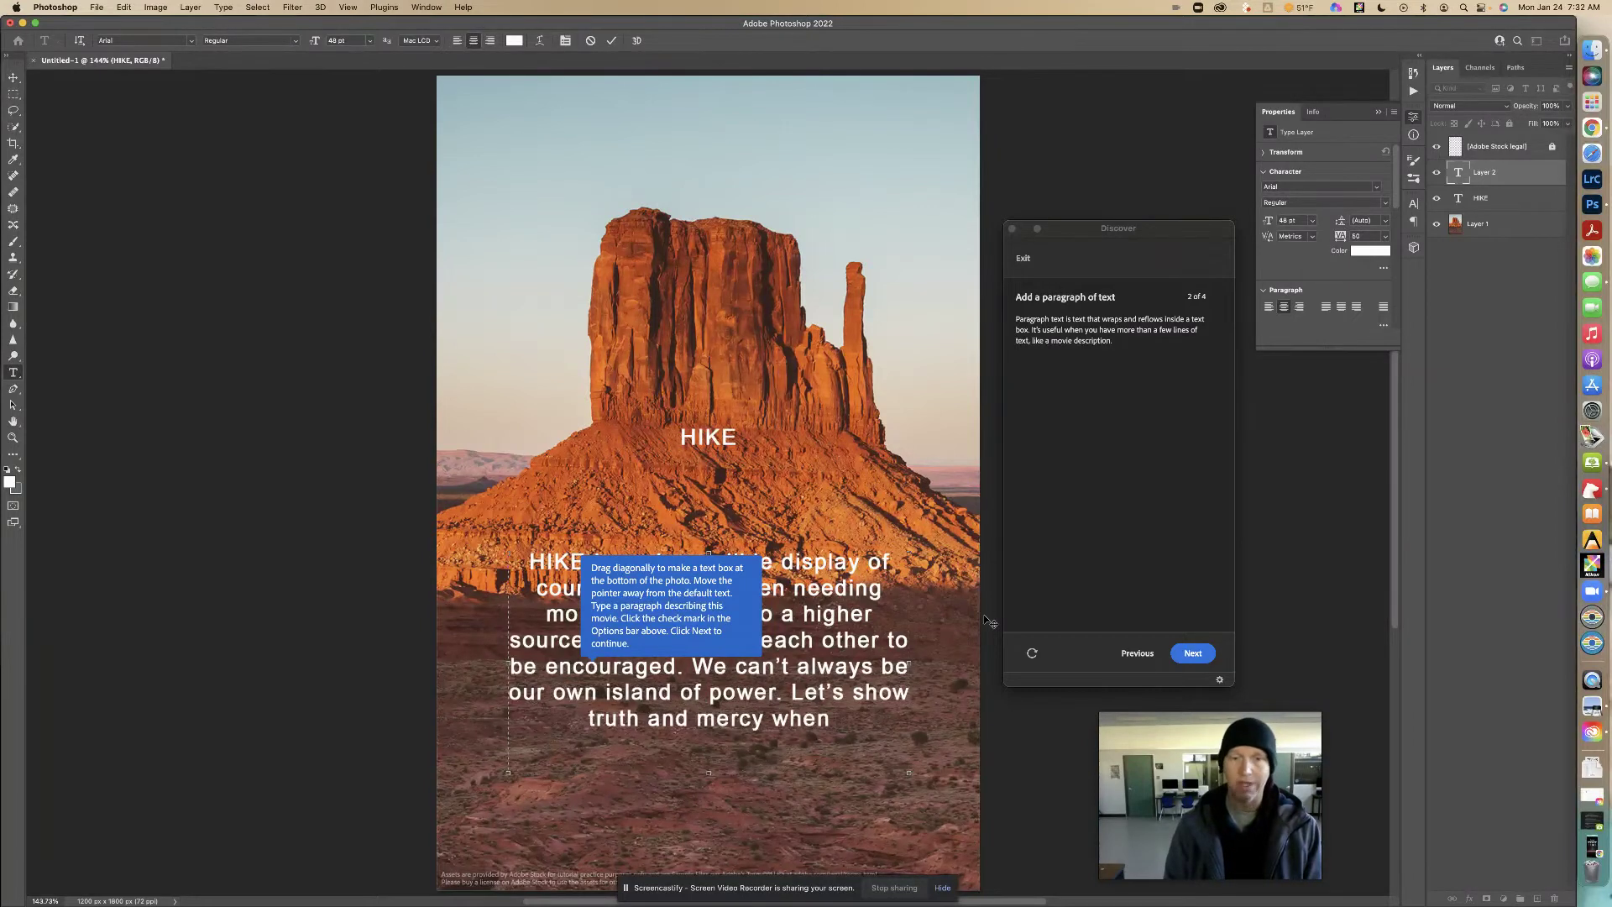
pyautogui.write(' we are')
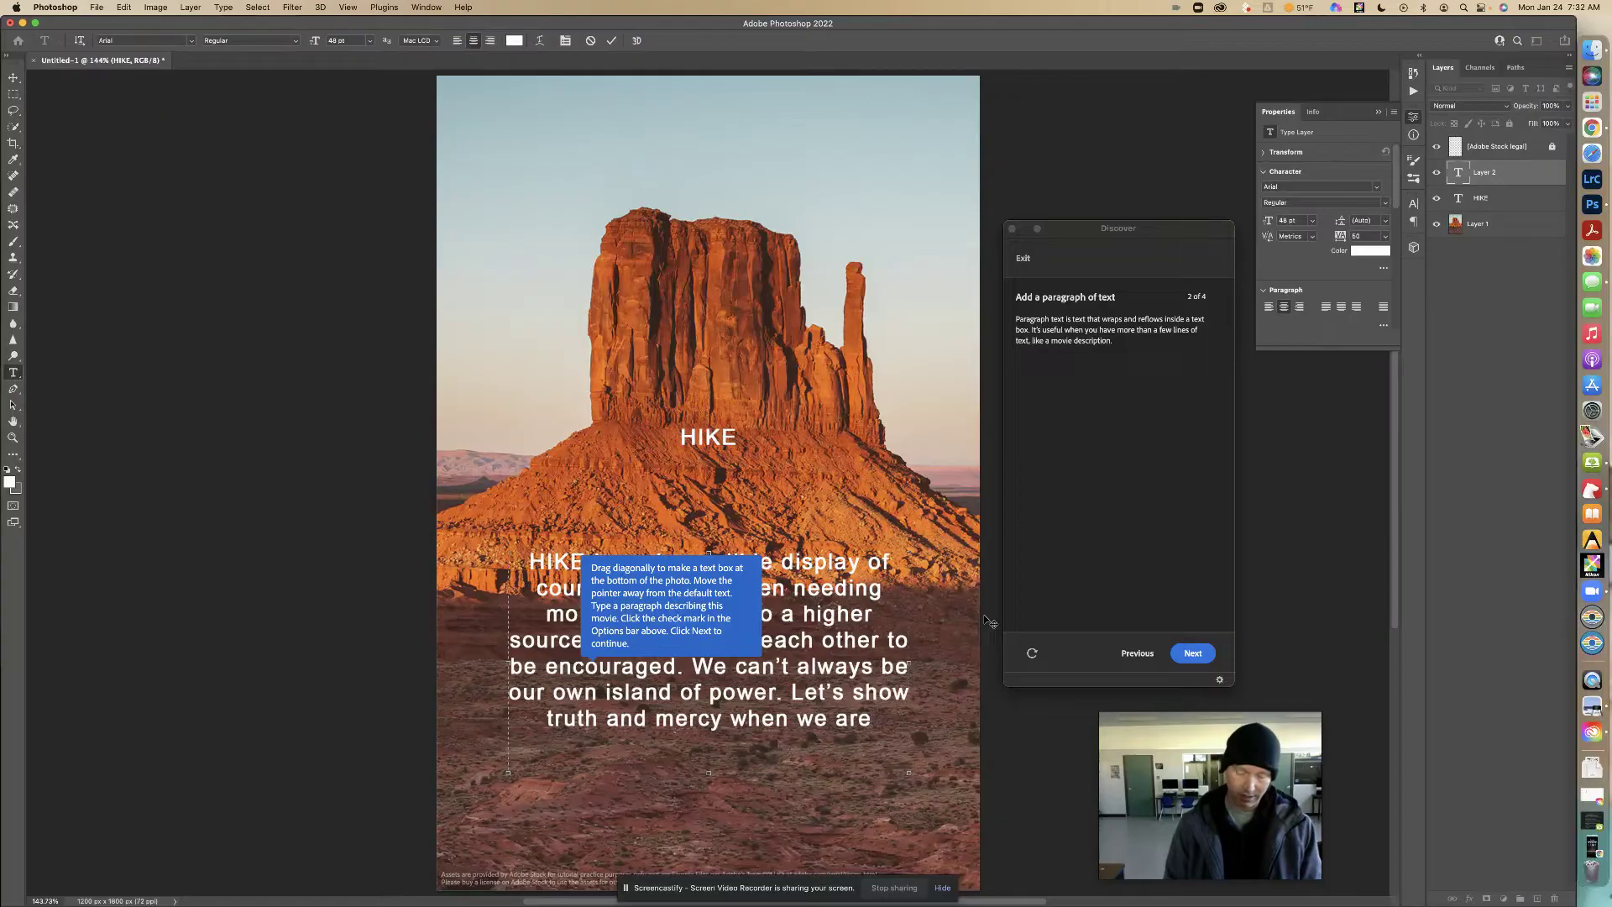
pyautogui.write(' hiking')
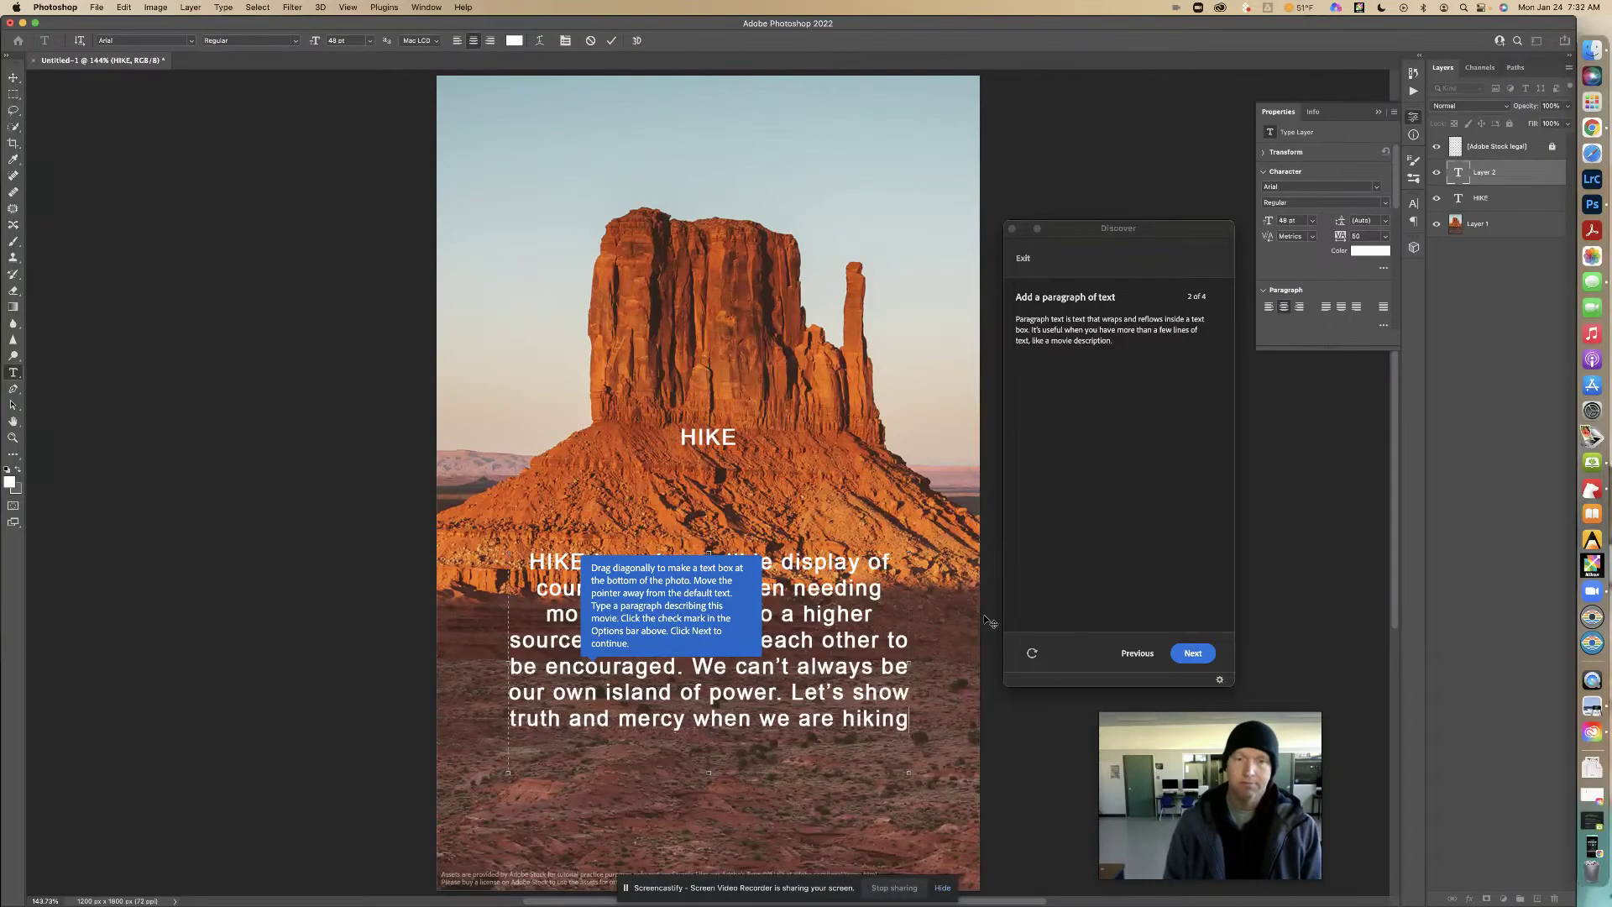
pyautogui.write(' all around')
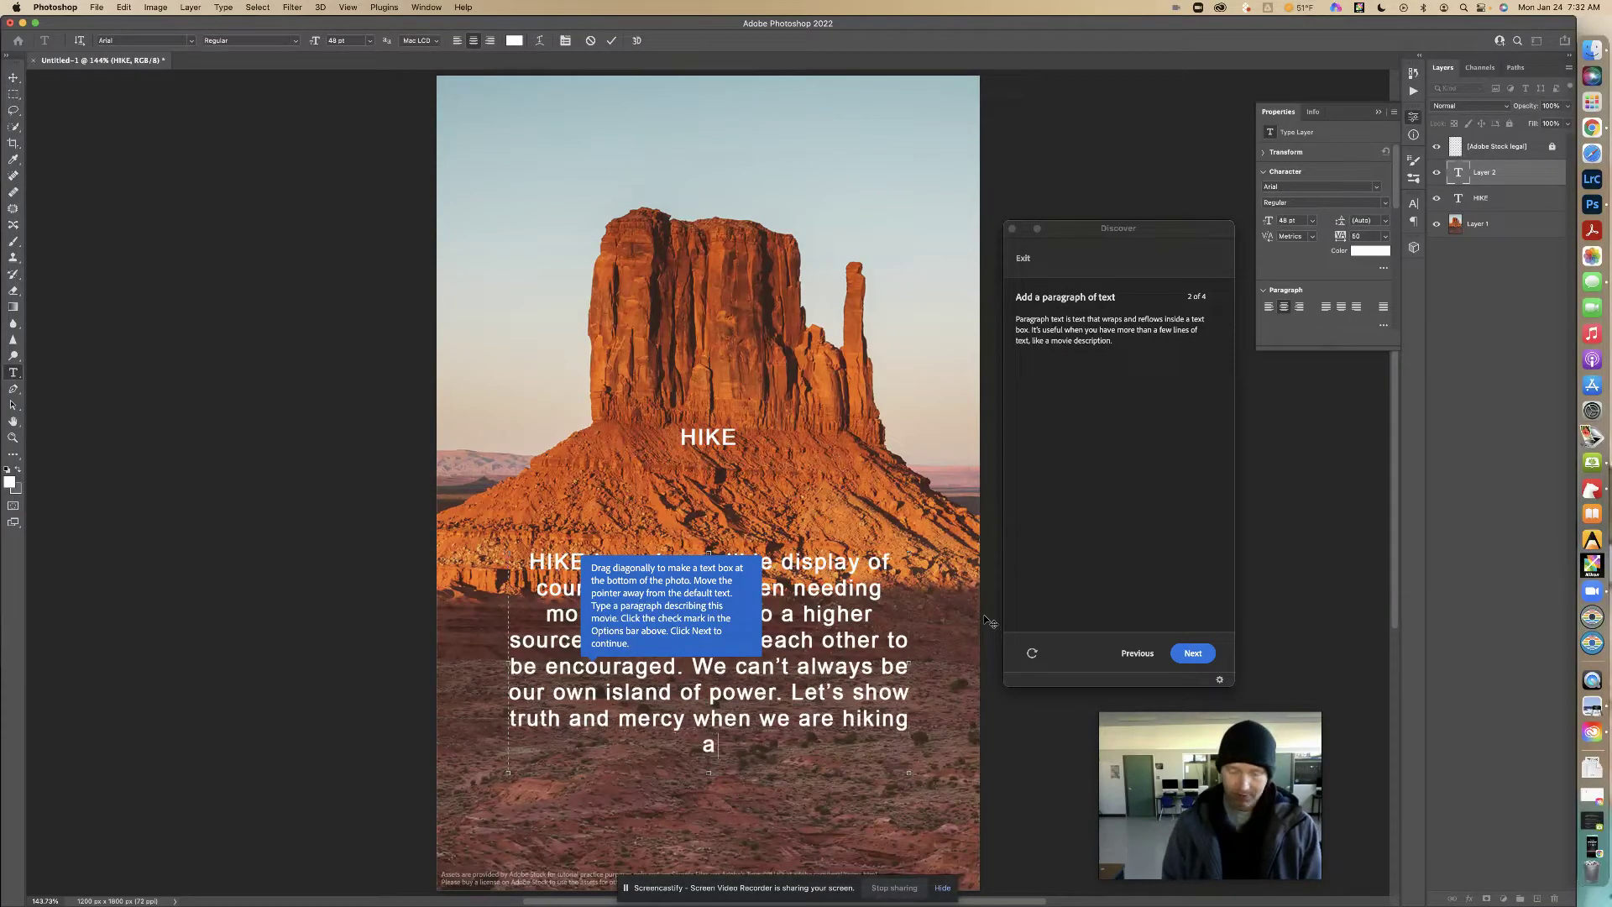
pyautogui.write(' us')
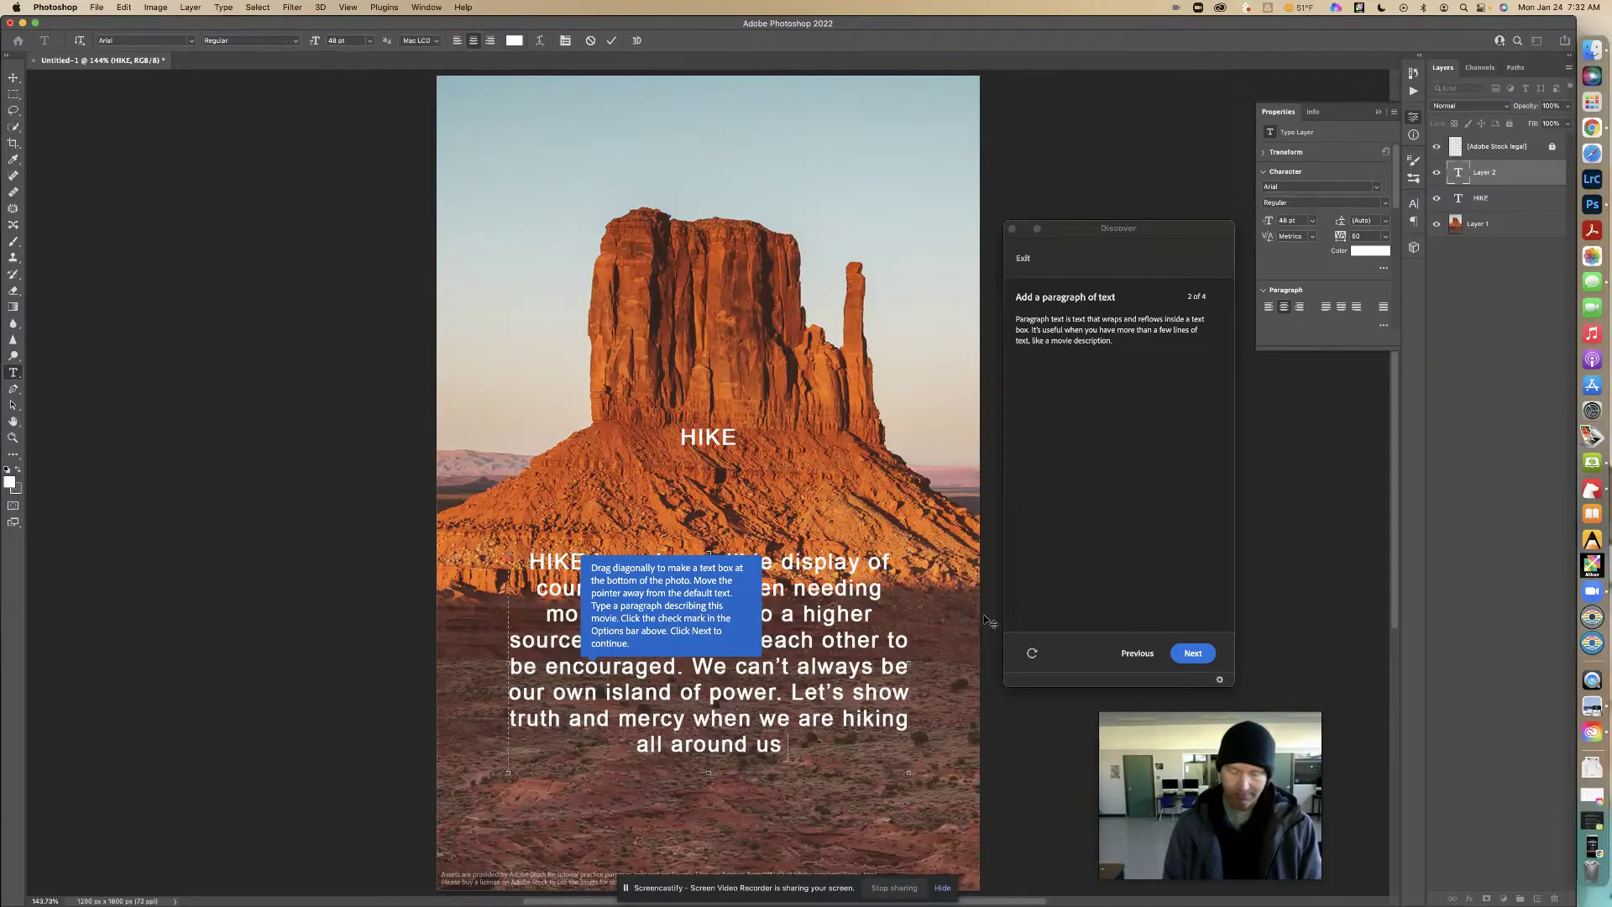
pyautogui.write(' in this life.')
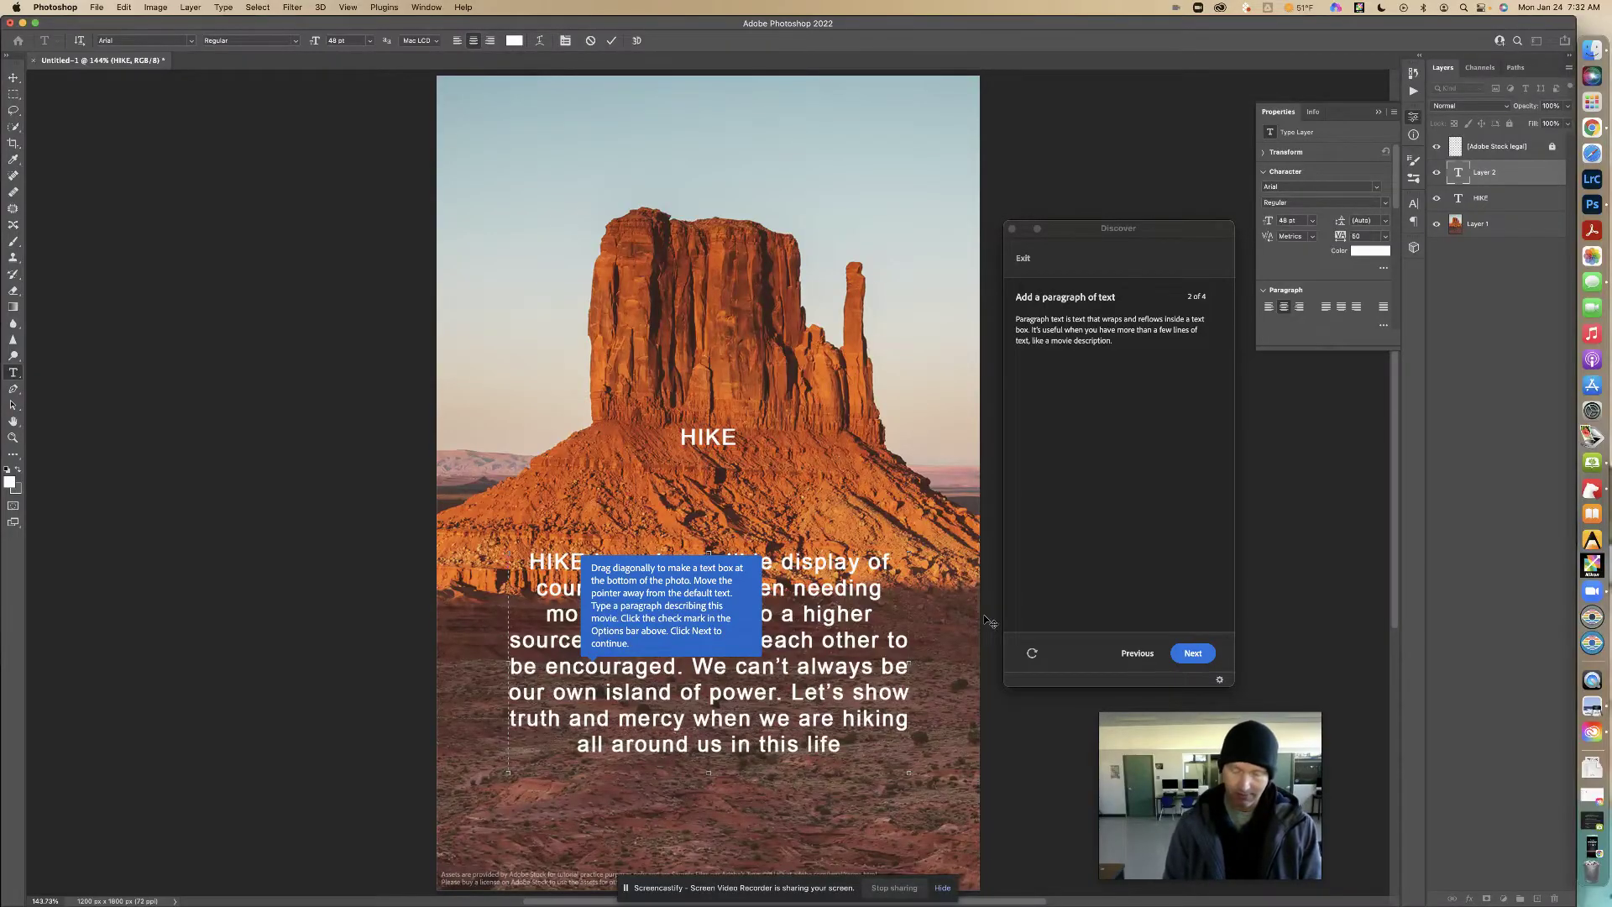
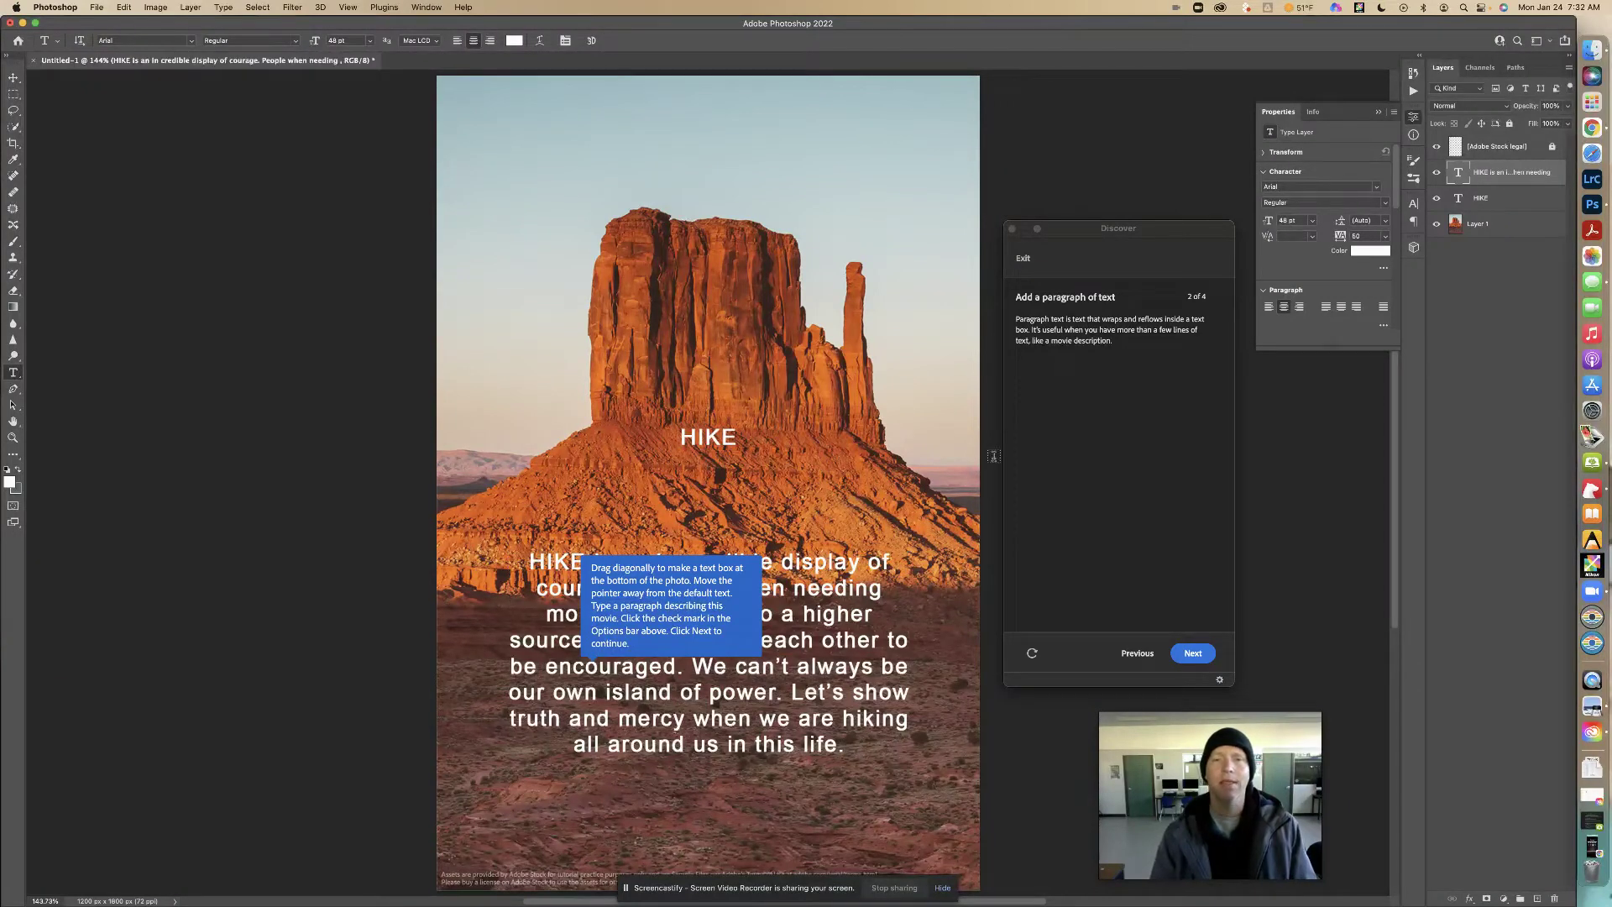
pyautogui.click(1191, 654)
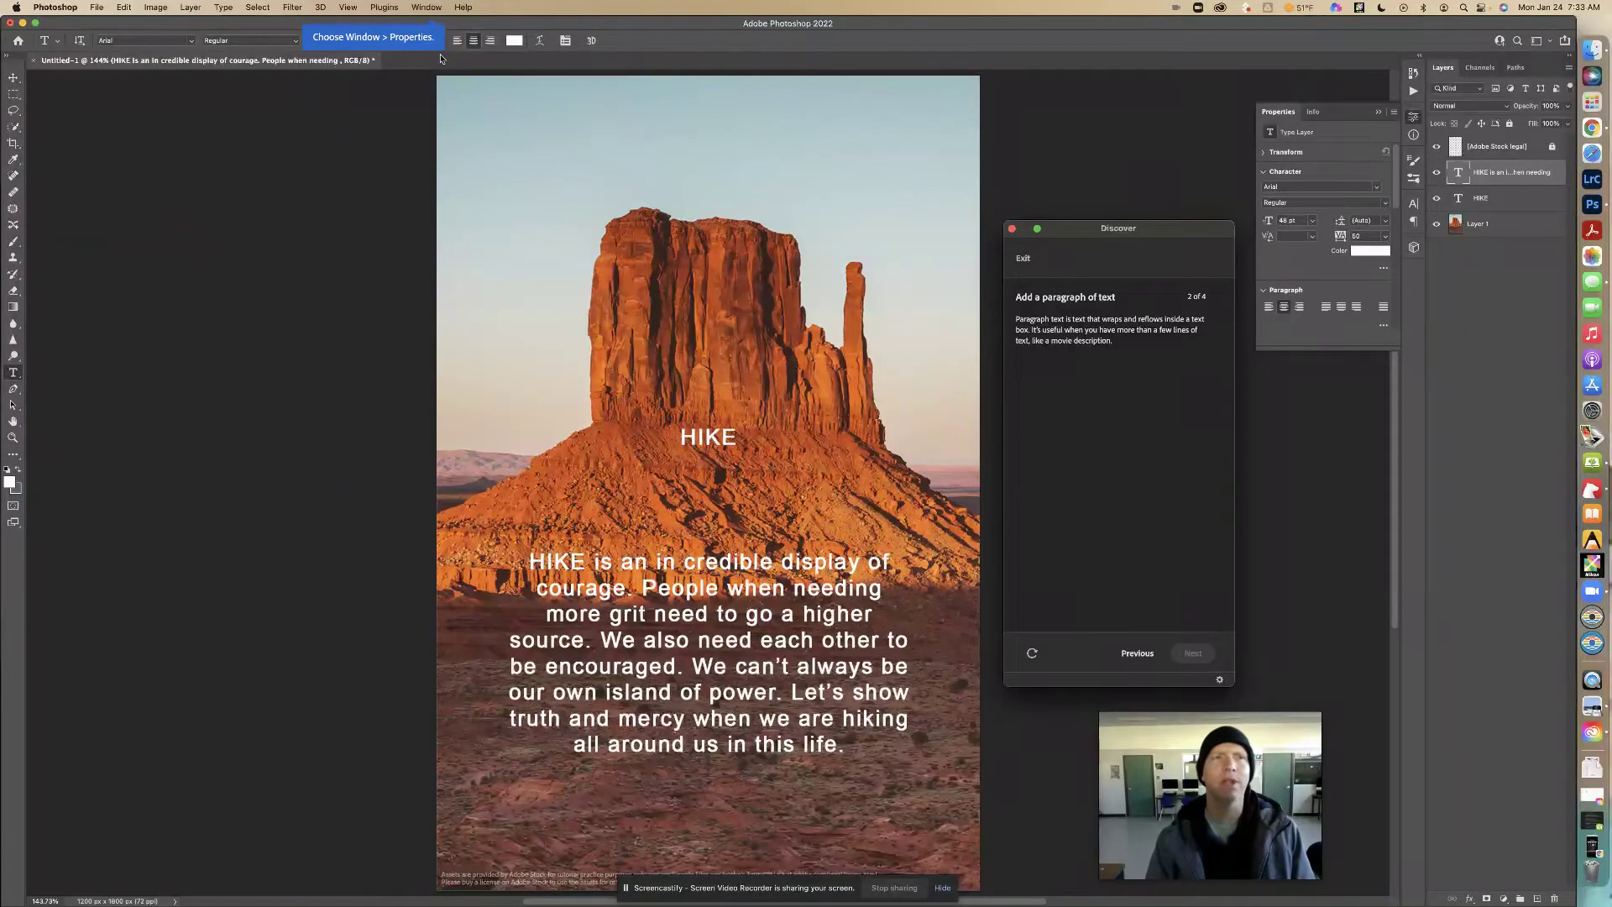
# Step: Choose the Properties panel for the paragraph layer and advance the tutorial past the Auto leading instruction
pyautogui.click(425, 10)
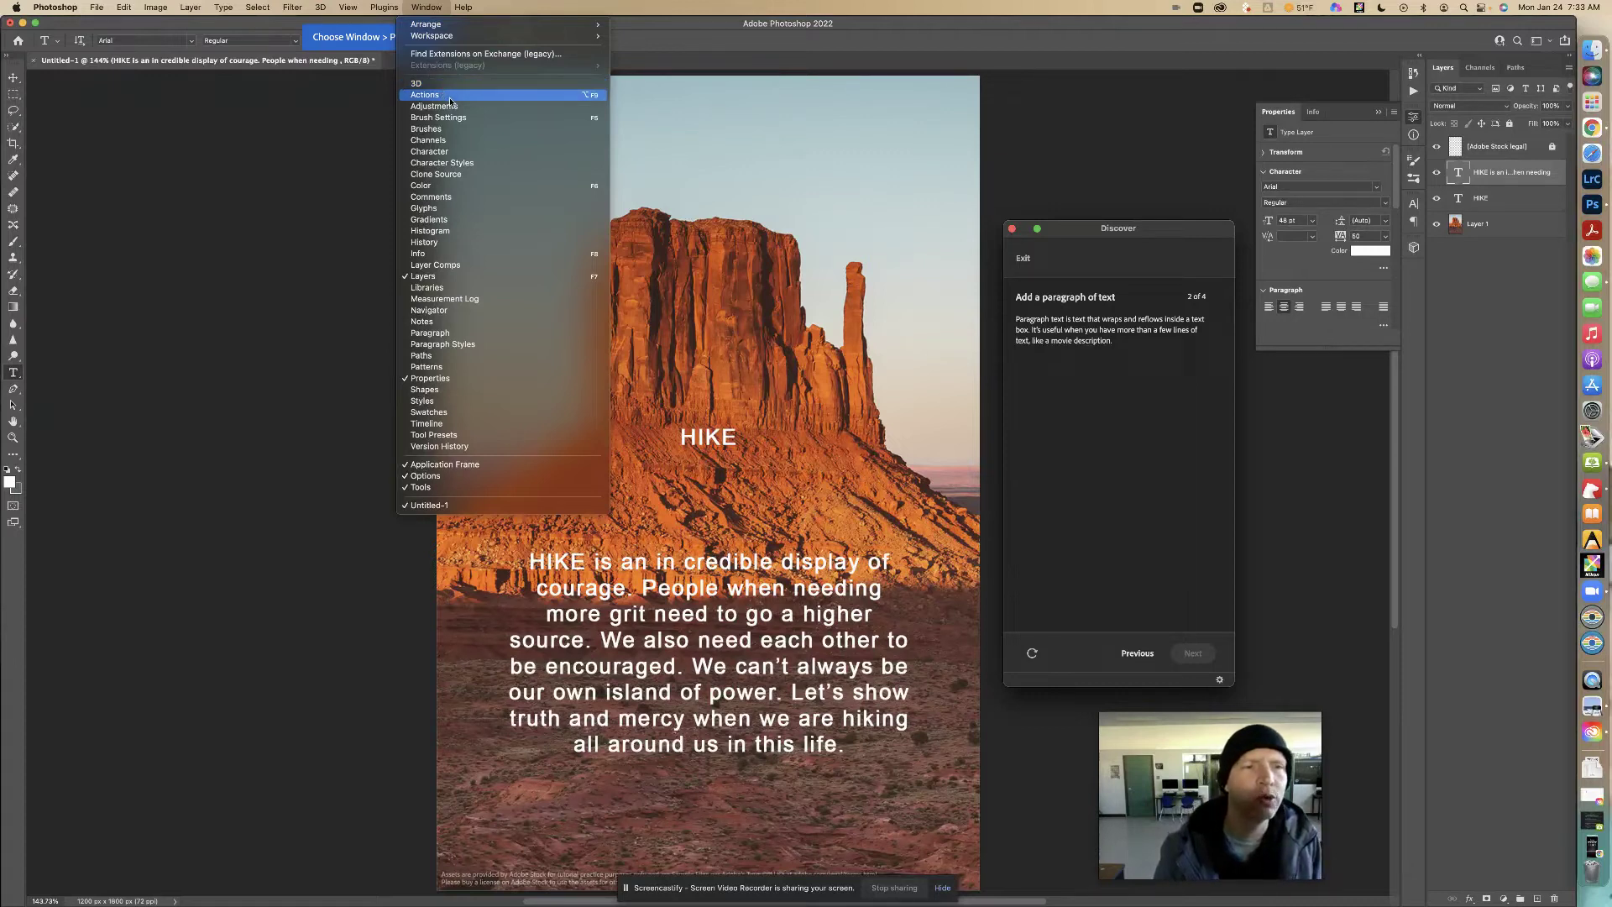
pyautogui.click(474, 381)
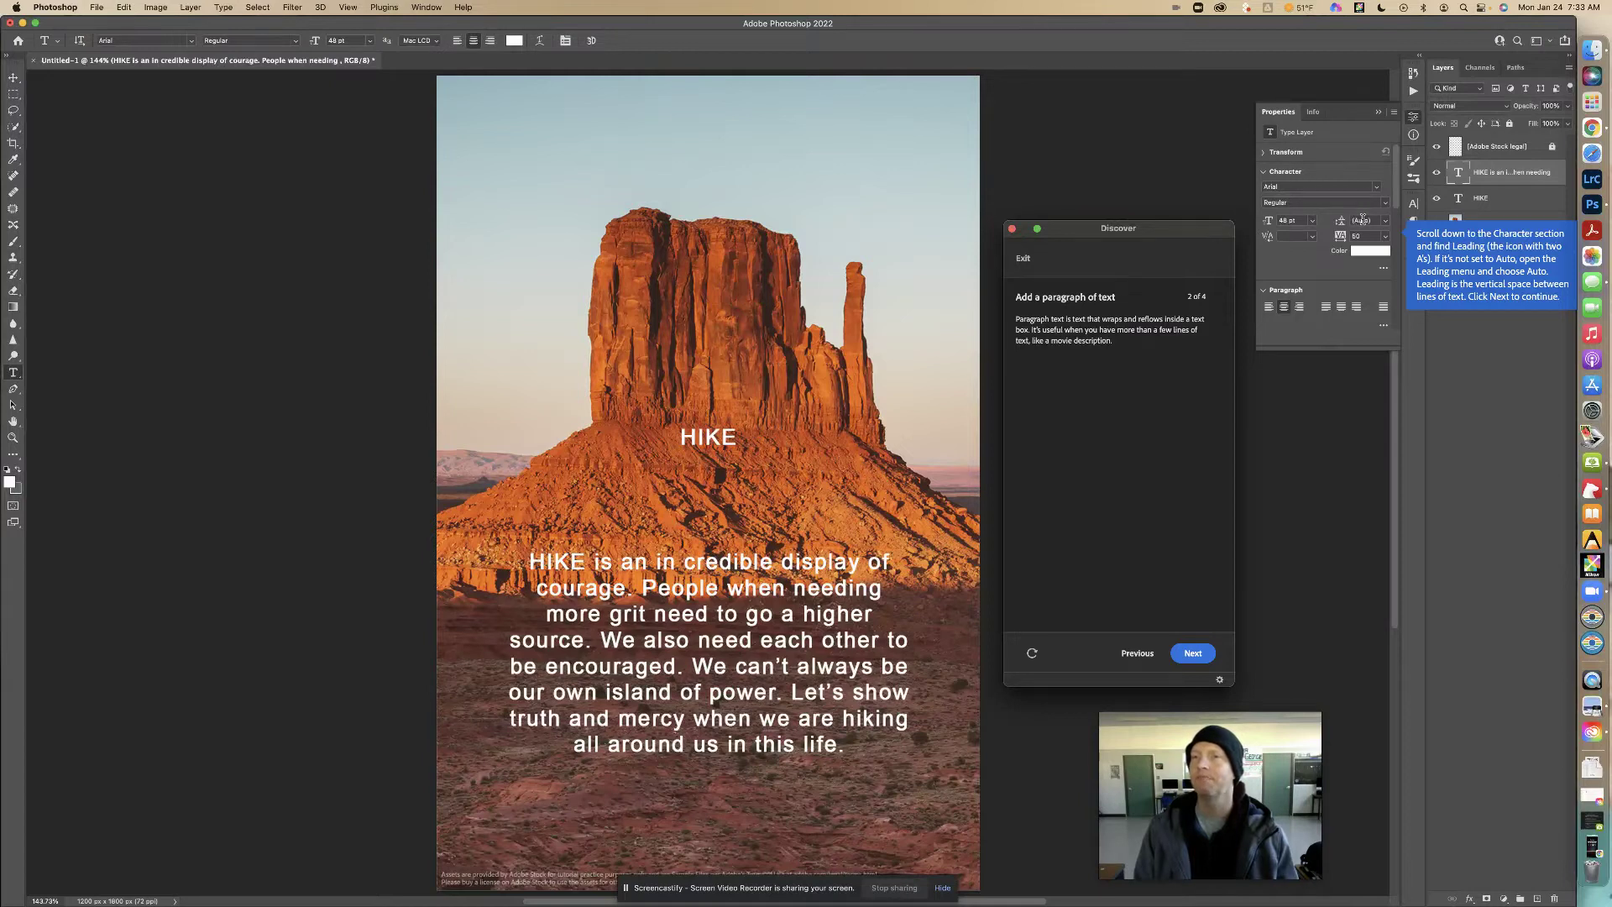
pyautogui.click(1193, 654)
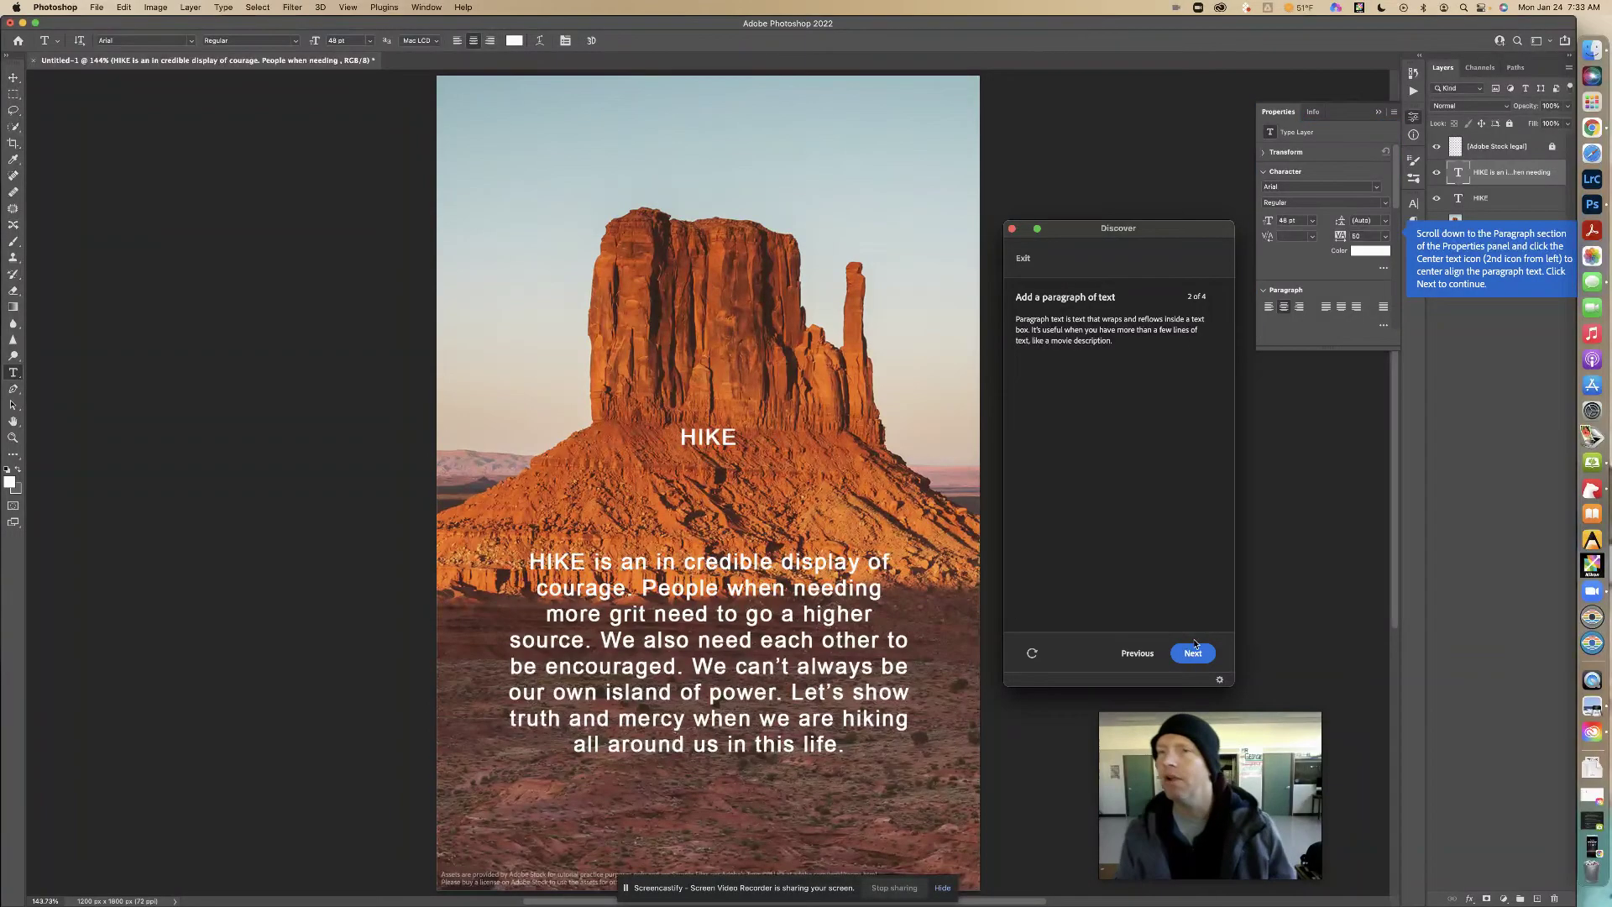
# Step: Center-align the description paragraph and advance the tutorial past the note about the new editable type layer
pyautogui.scroll(-5, 1306, 277)
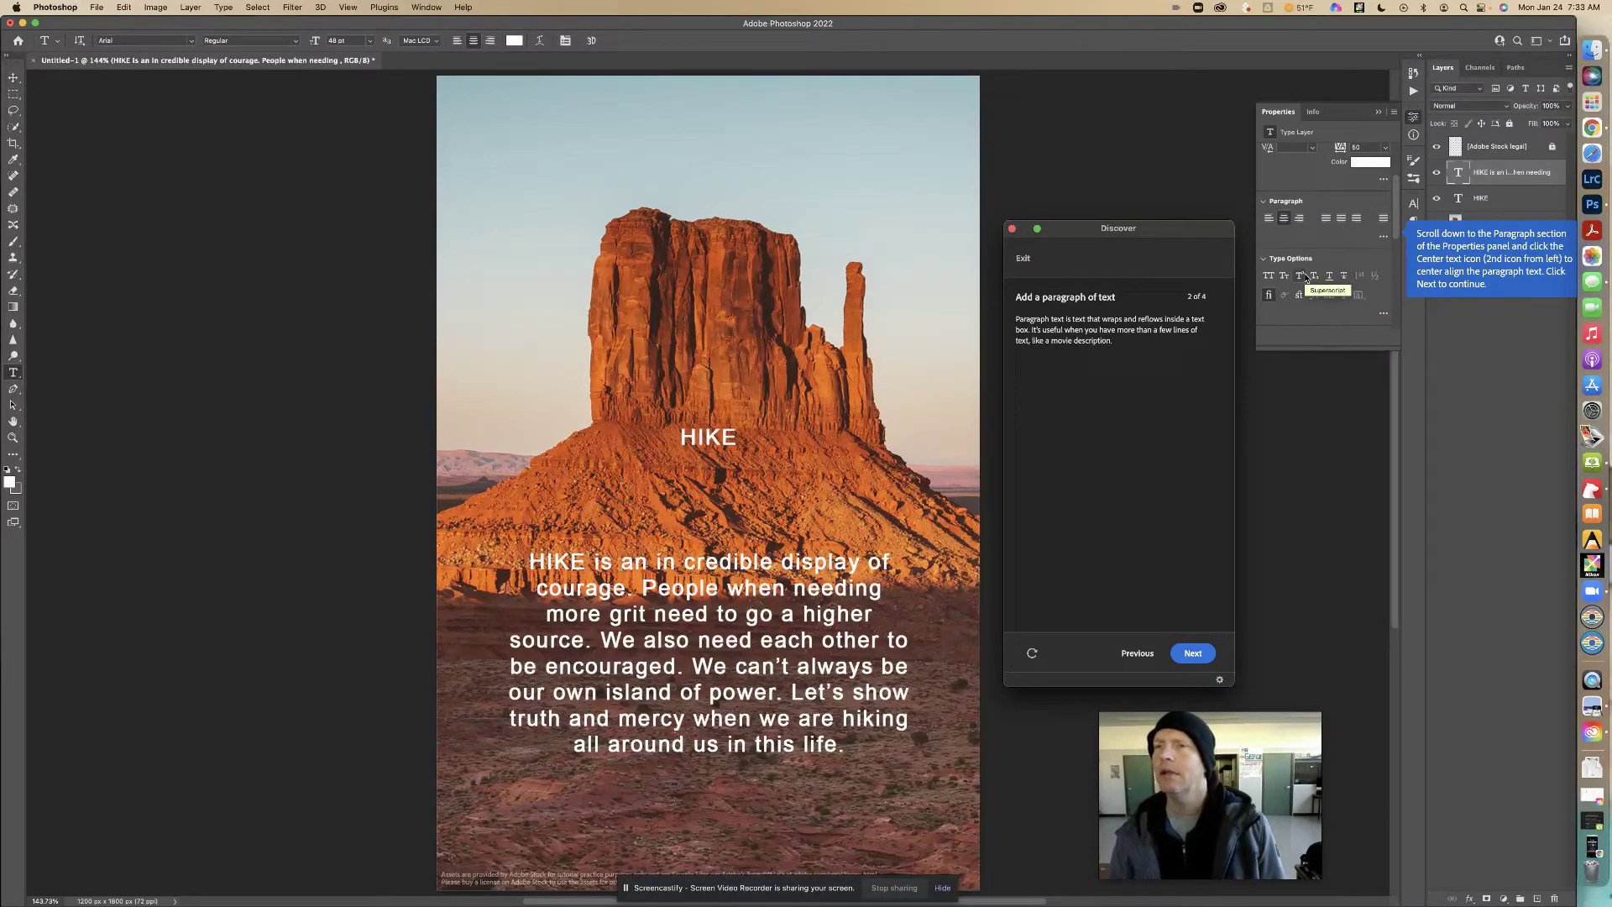
pyautogui.click(1284, 222)
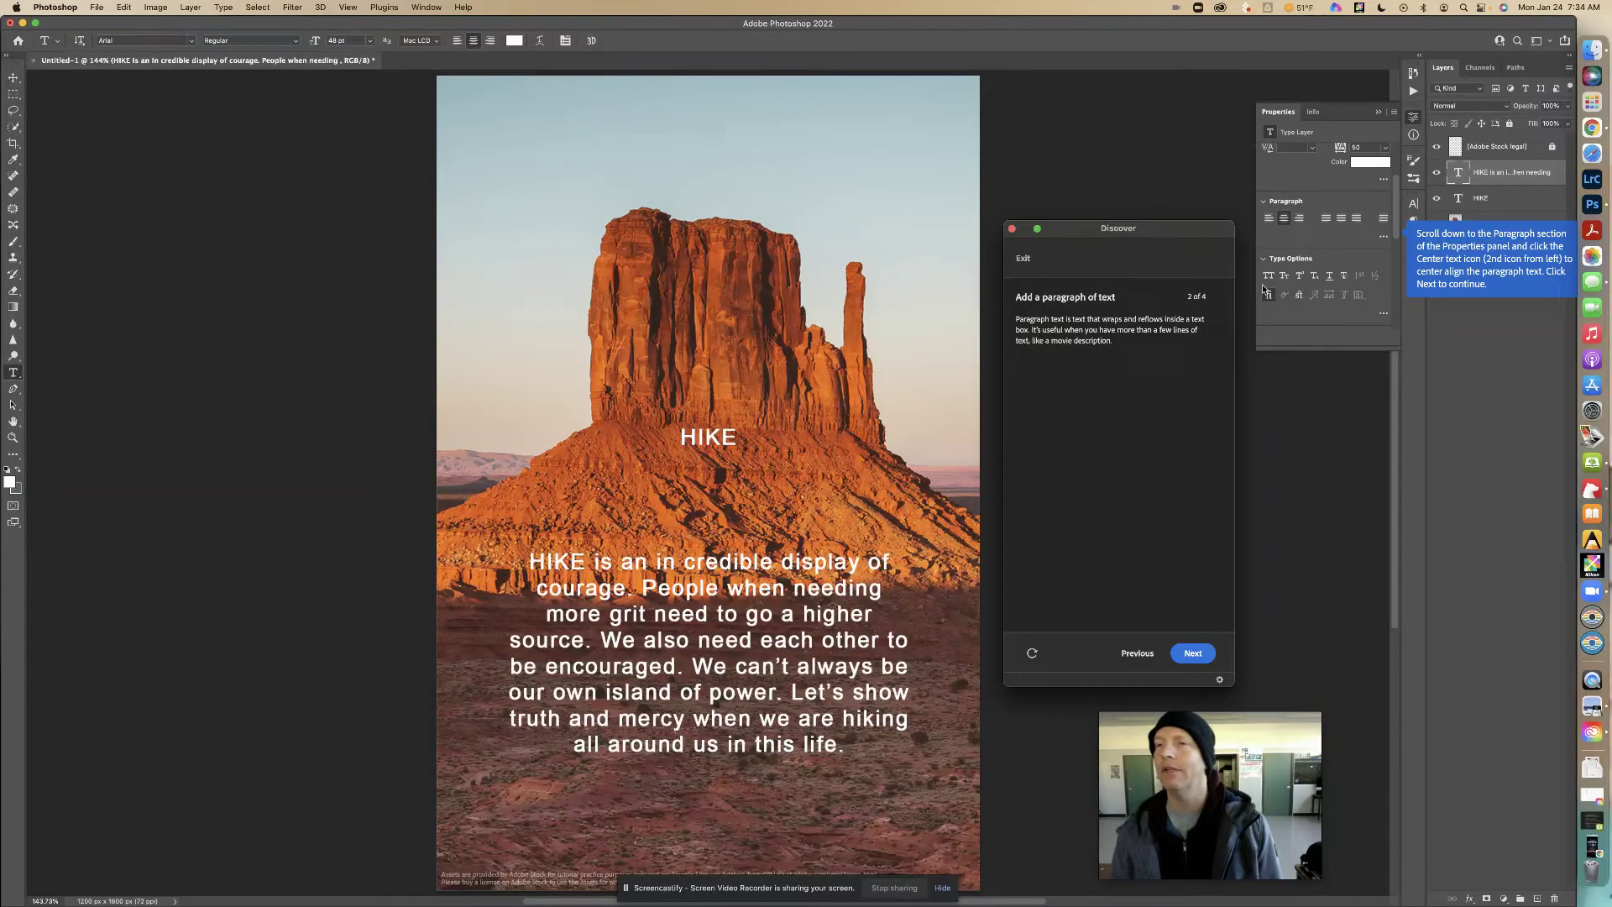
pyautogui.click(1191, 654)
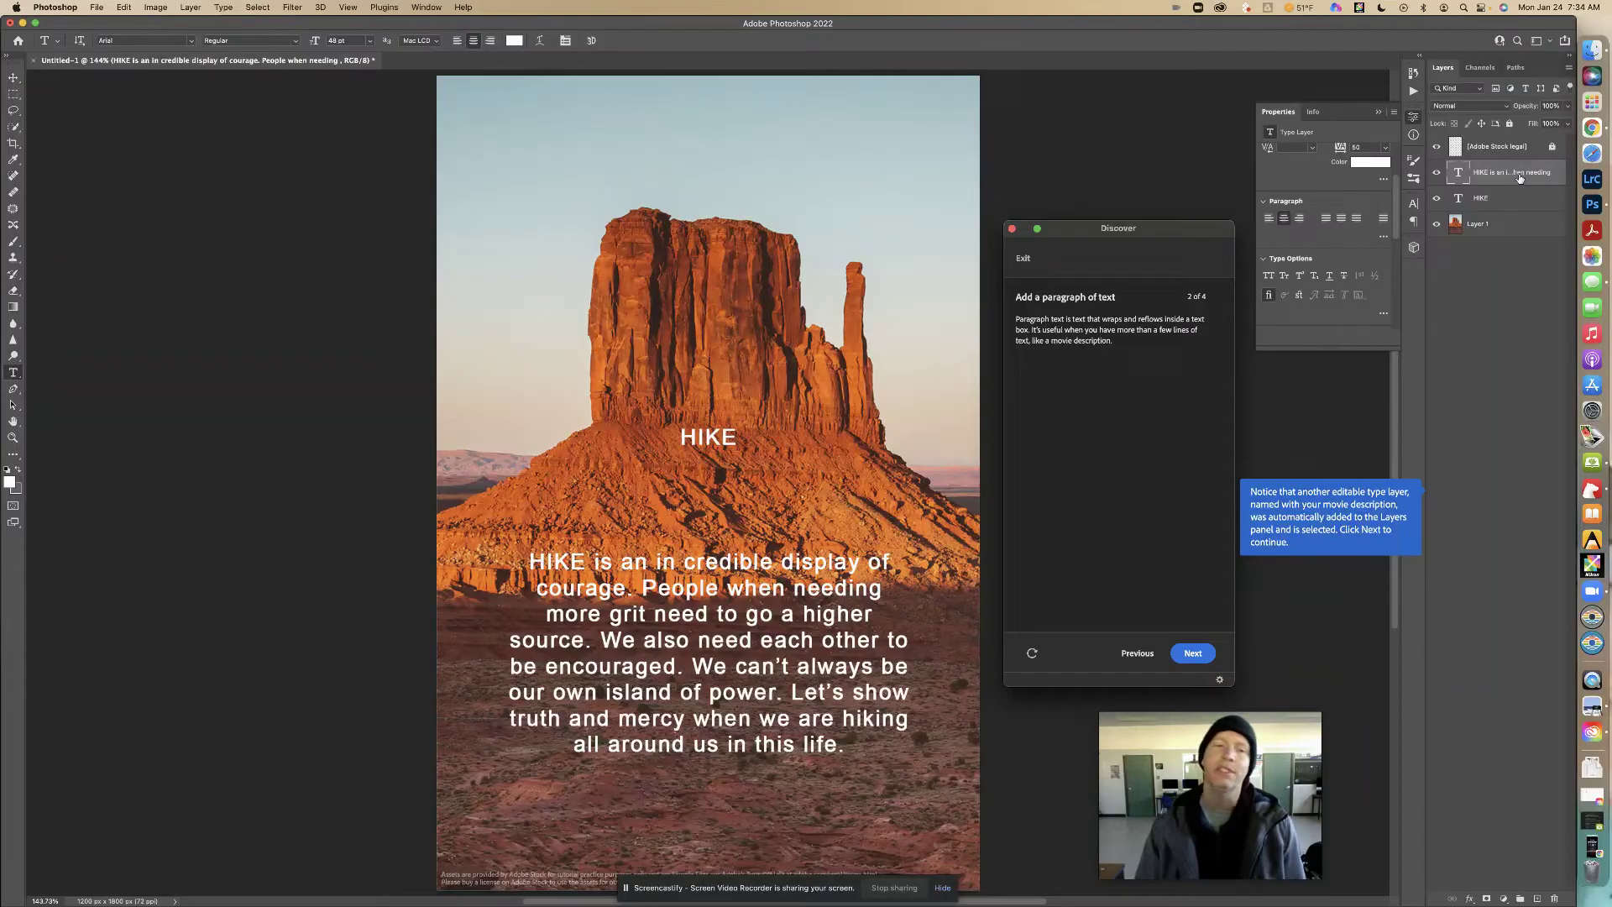
pyautogui.click(1193, 654)
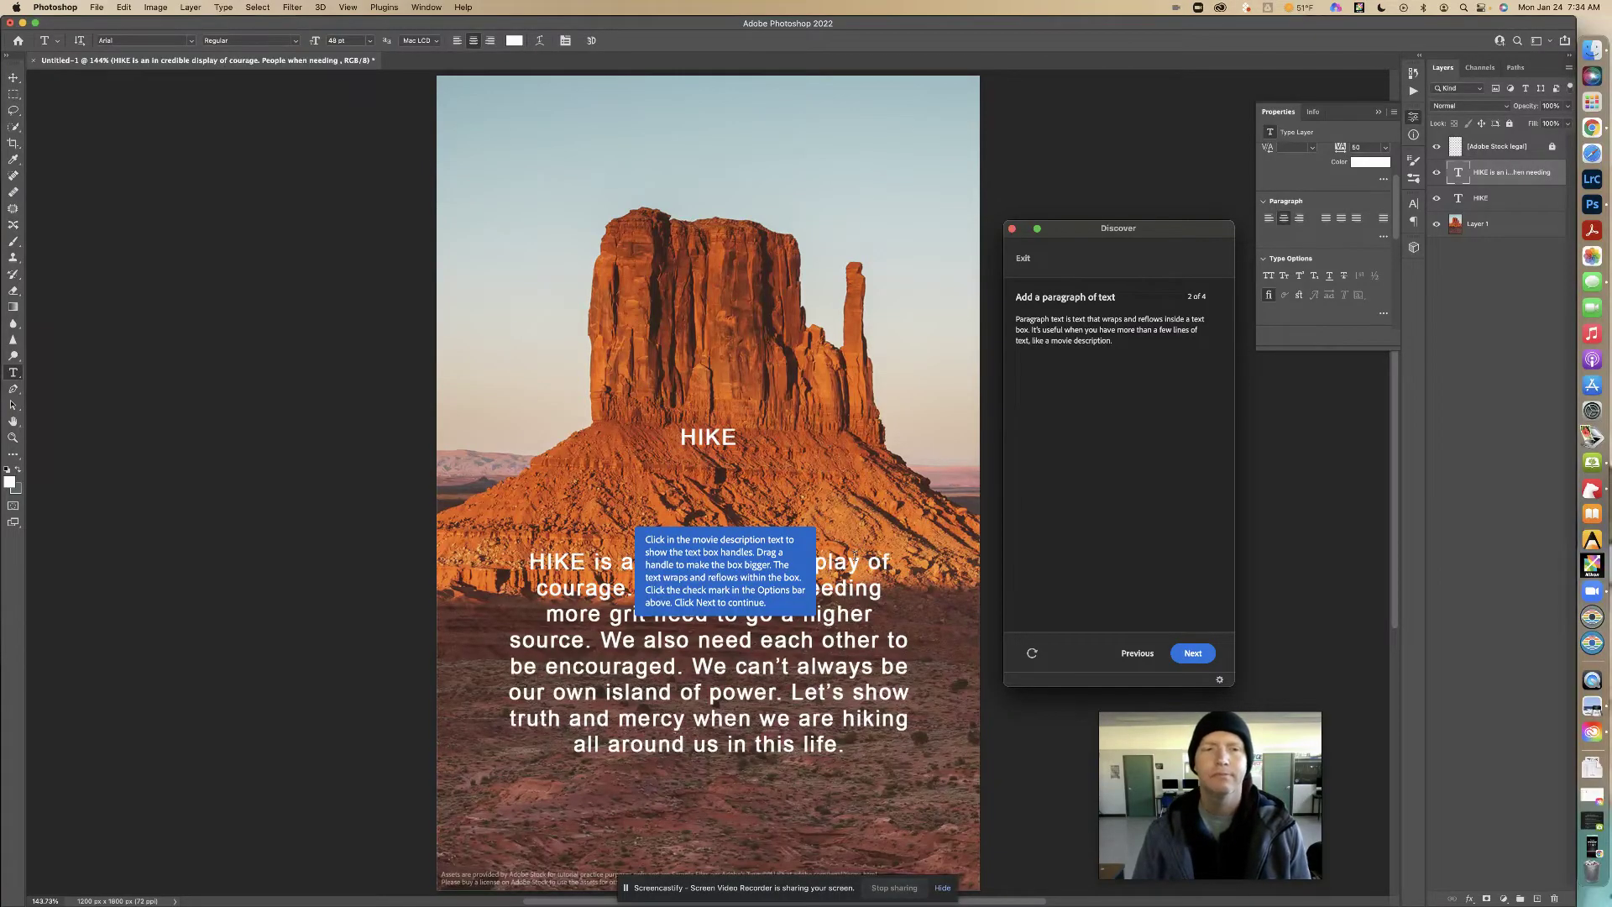
# Step: Reshape the description's text box slightly narrower and taller so the text reflows, and switch to the Move tool
pyautogui.click(856, 553)
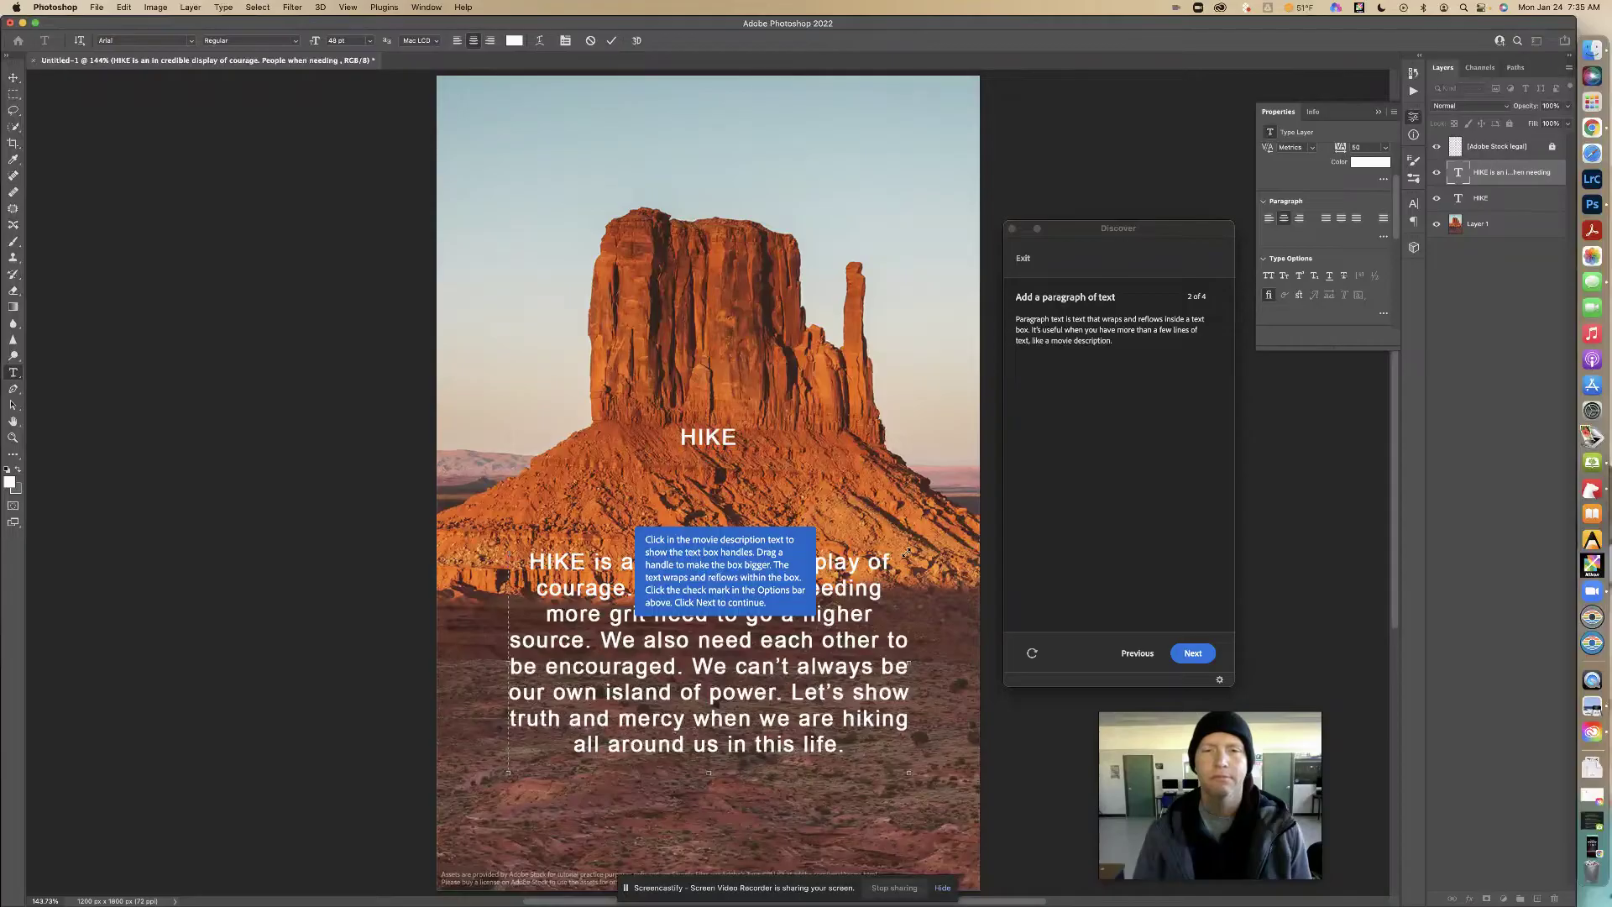
pyautogui.moveTo(909, 551)
pyautogui.mouseDown()
pyautogui.moveTo(938, 524)
pyautogui.moveTo(879, 541)
pyautogui.mouseUp()
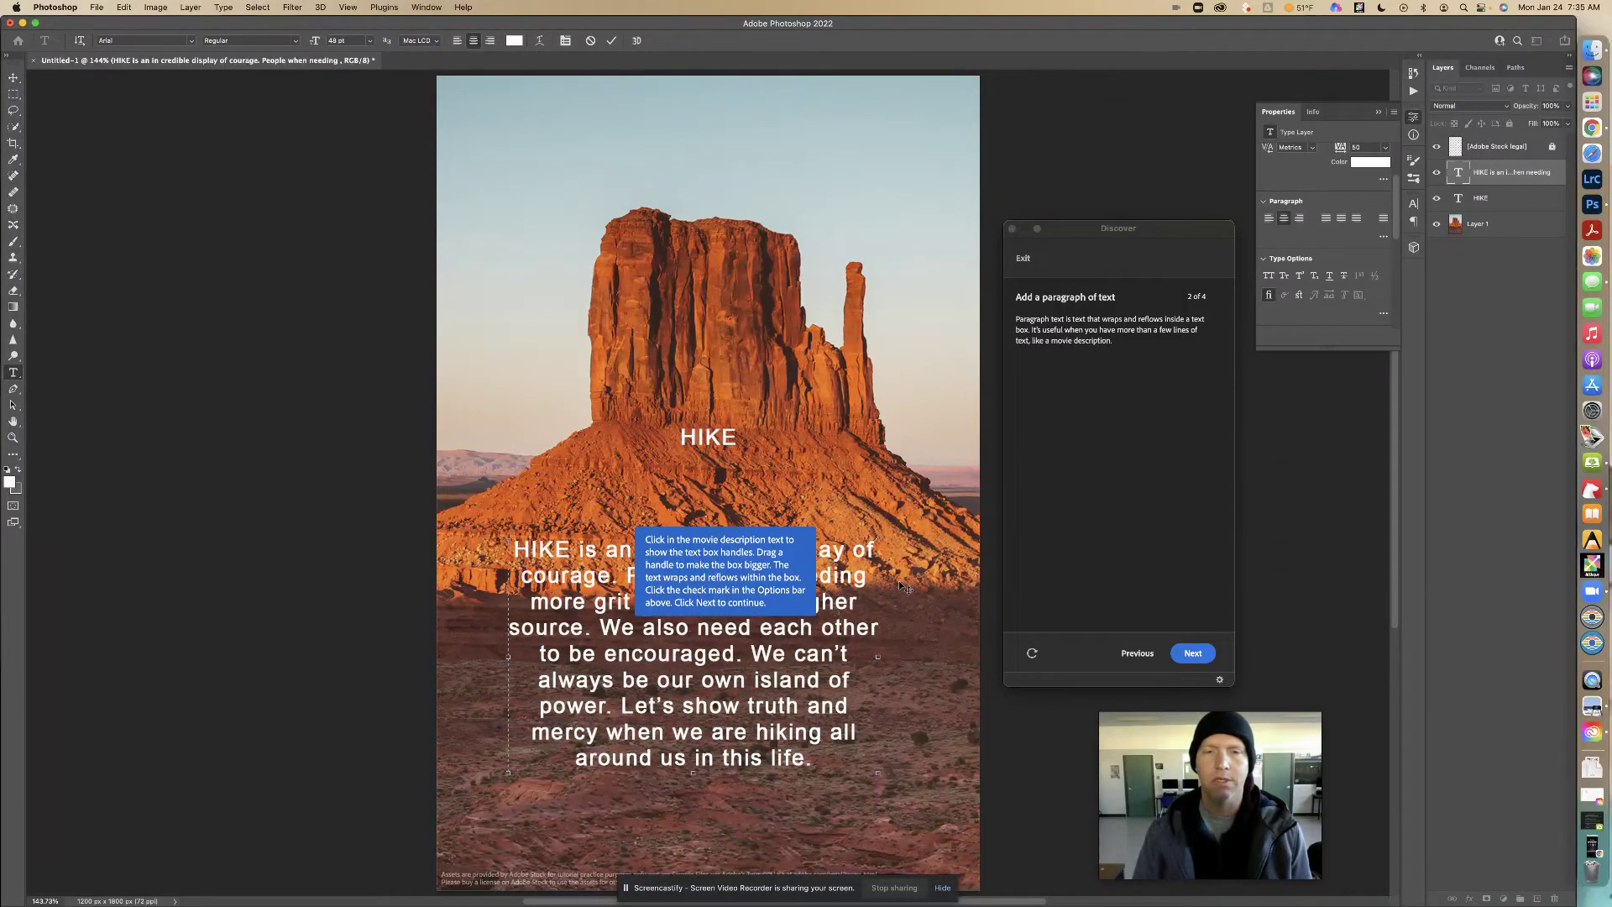
pyautogui.click(13, 78)
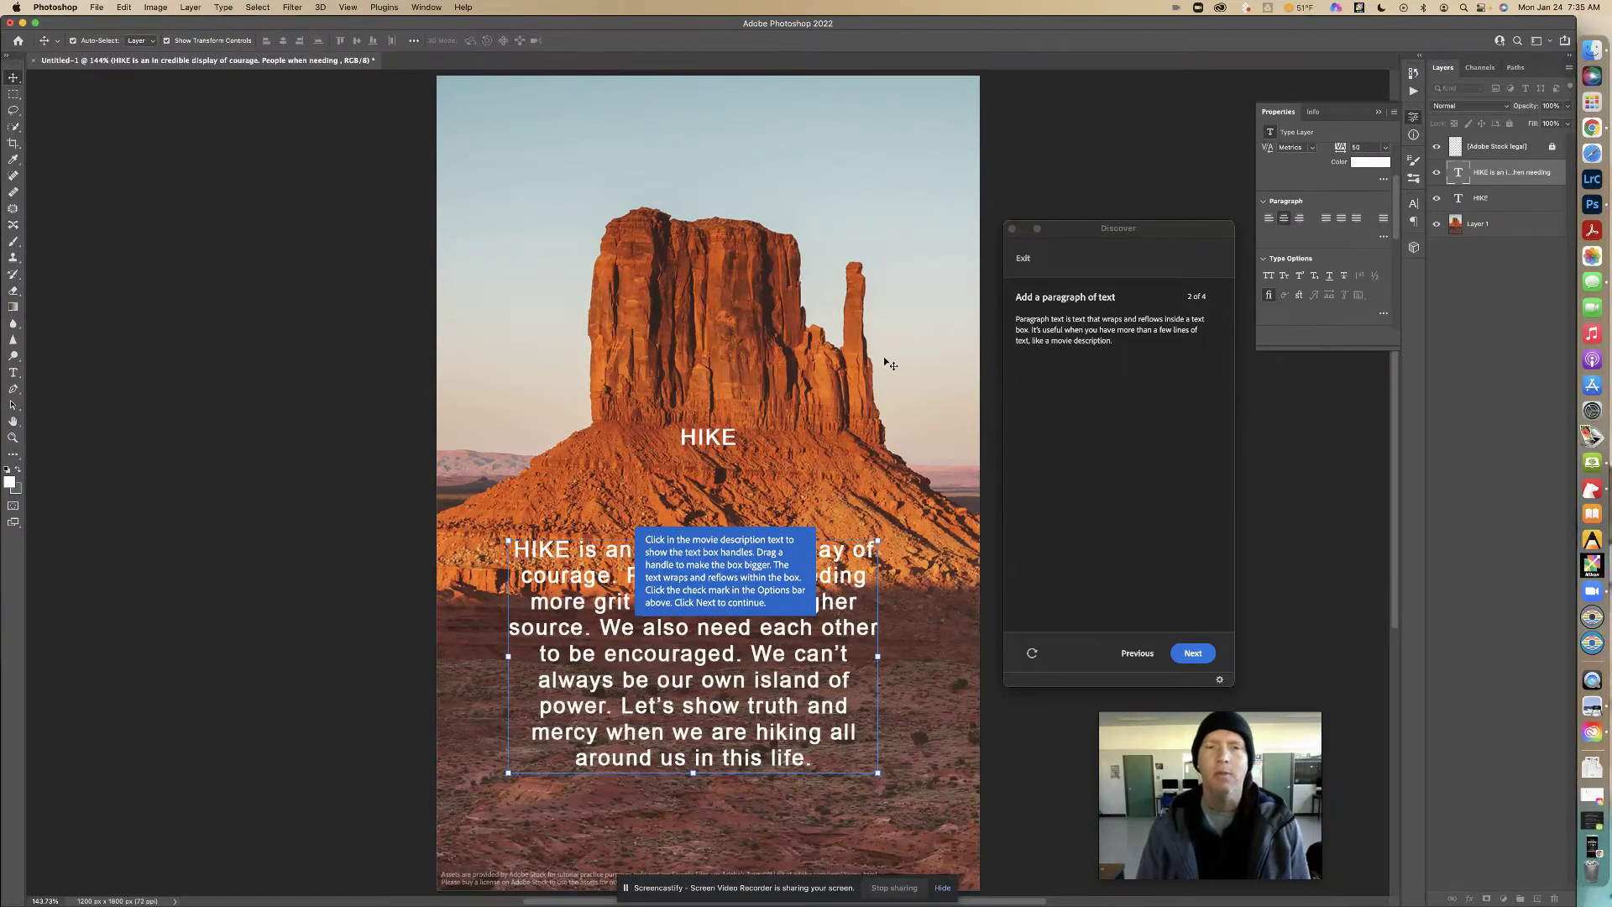
# Step: Scale the description block to about 82%, place it over the dark foreground, commit the transform, and advance the tutorial
pyautogui.moveTo(878, 540); pyautogui.dragTo(952, 519)
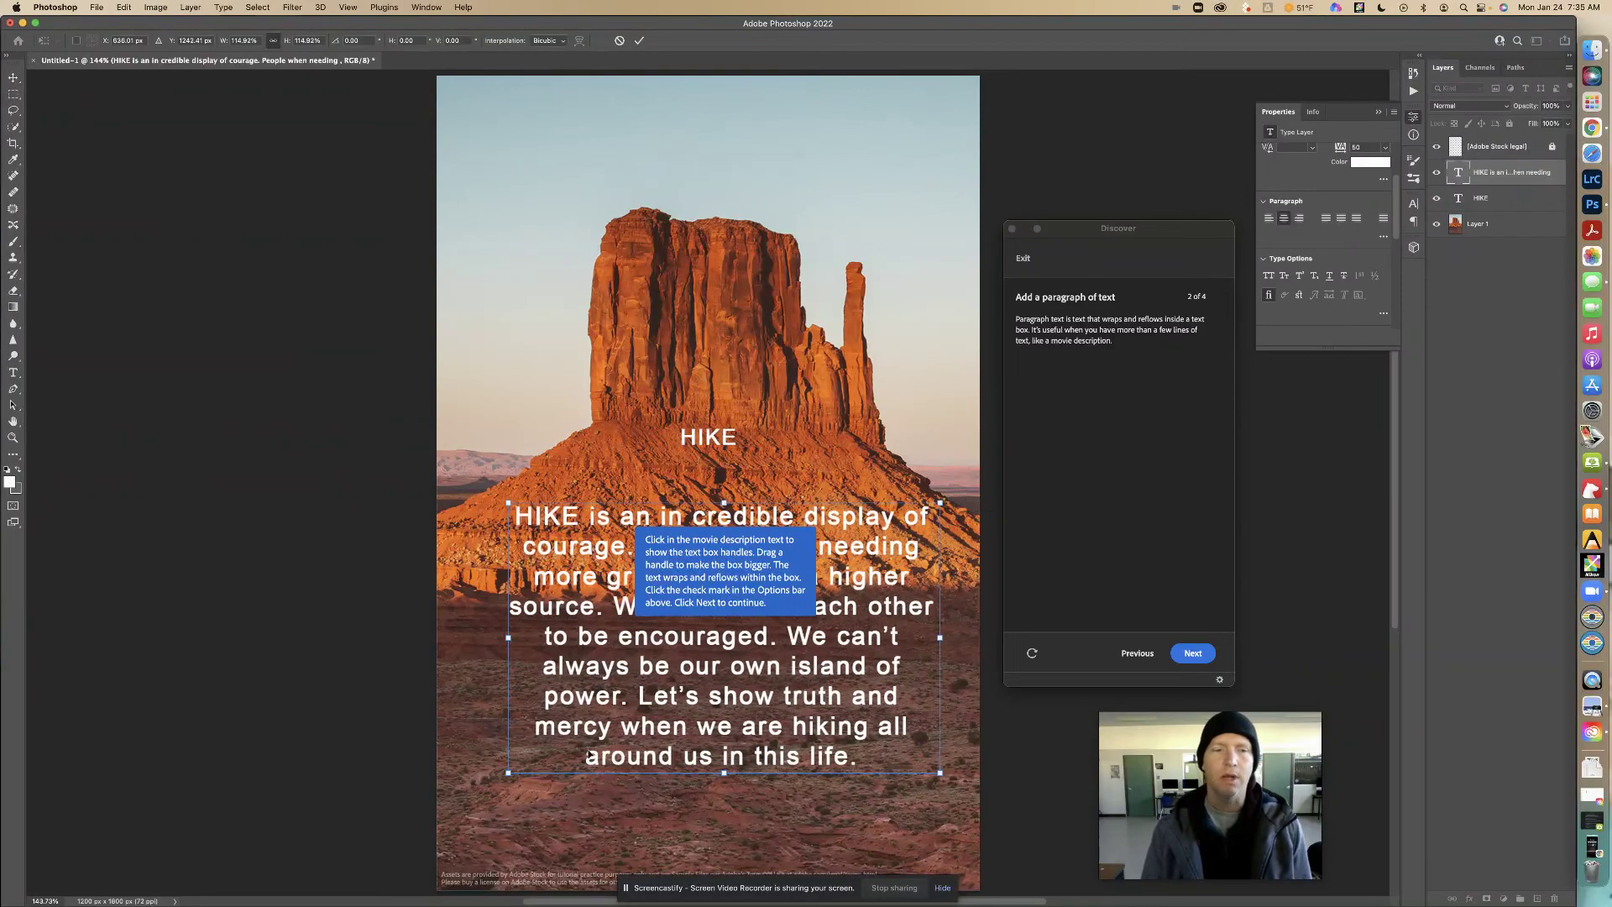
pyautogui.moveTo(508, 772); pyautogui.dragTo(467, 849)
pyautogui.moveTo(444, 502); pyautogui.dragTo(589, 593)
pyautogui.moveTo(713, 668); pyautogui.dragTo(653, 657)
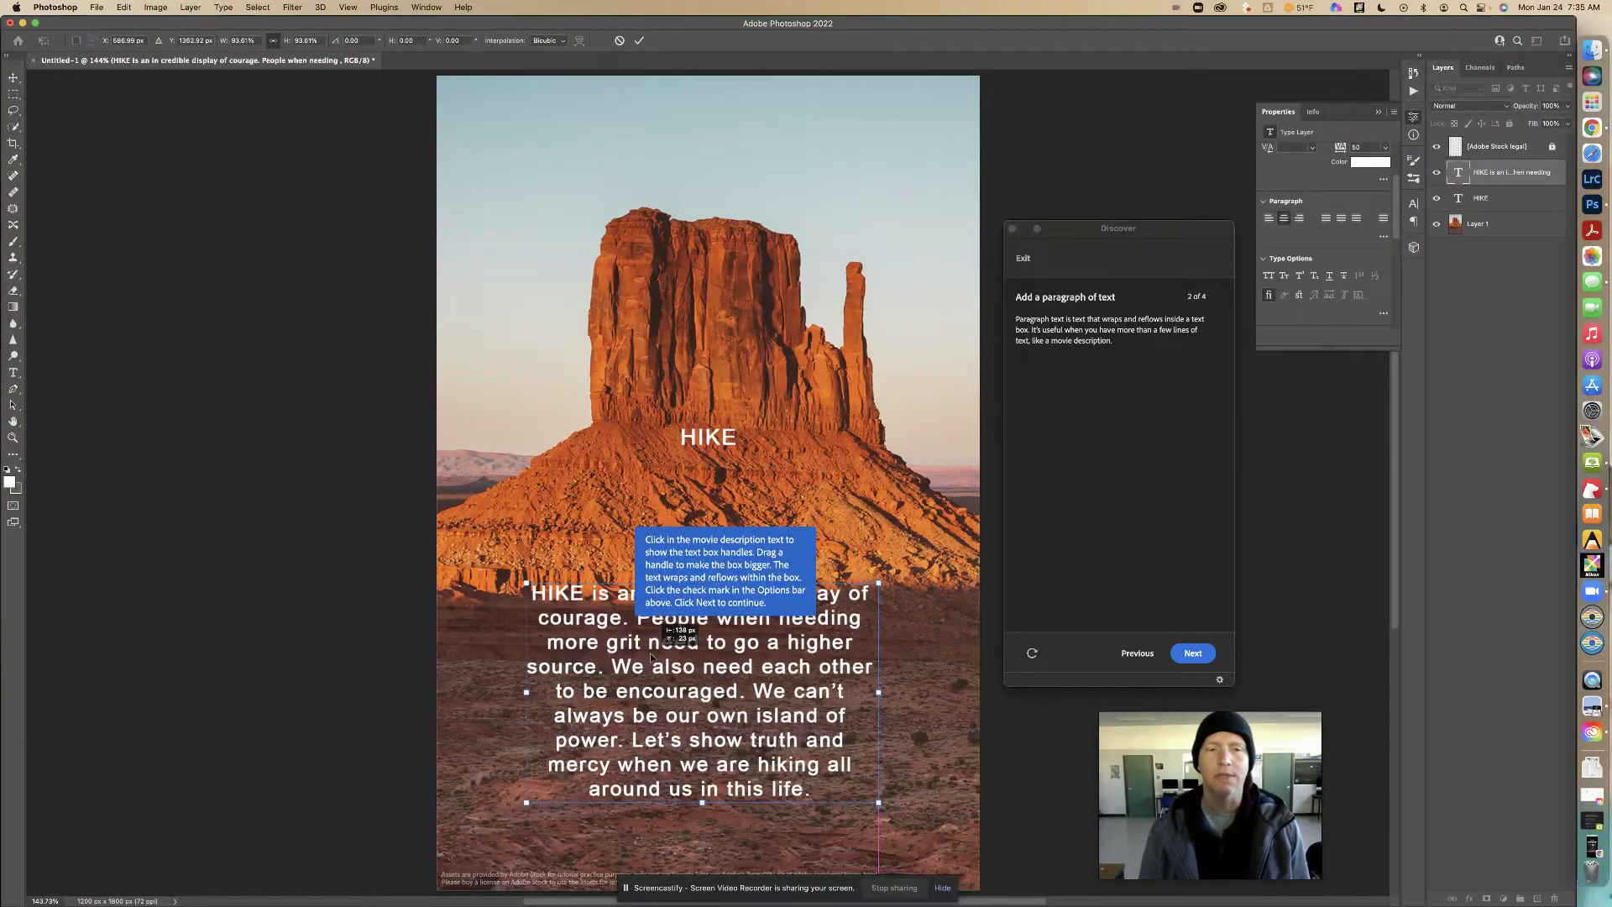
pyautogui.moveTo(702, 802); pyautogui.dragTo(701, 776)
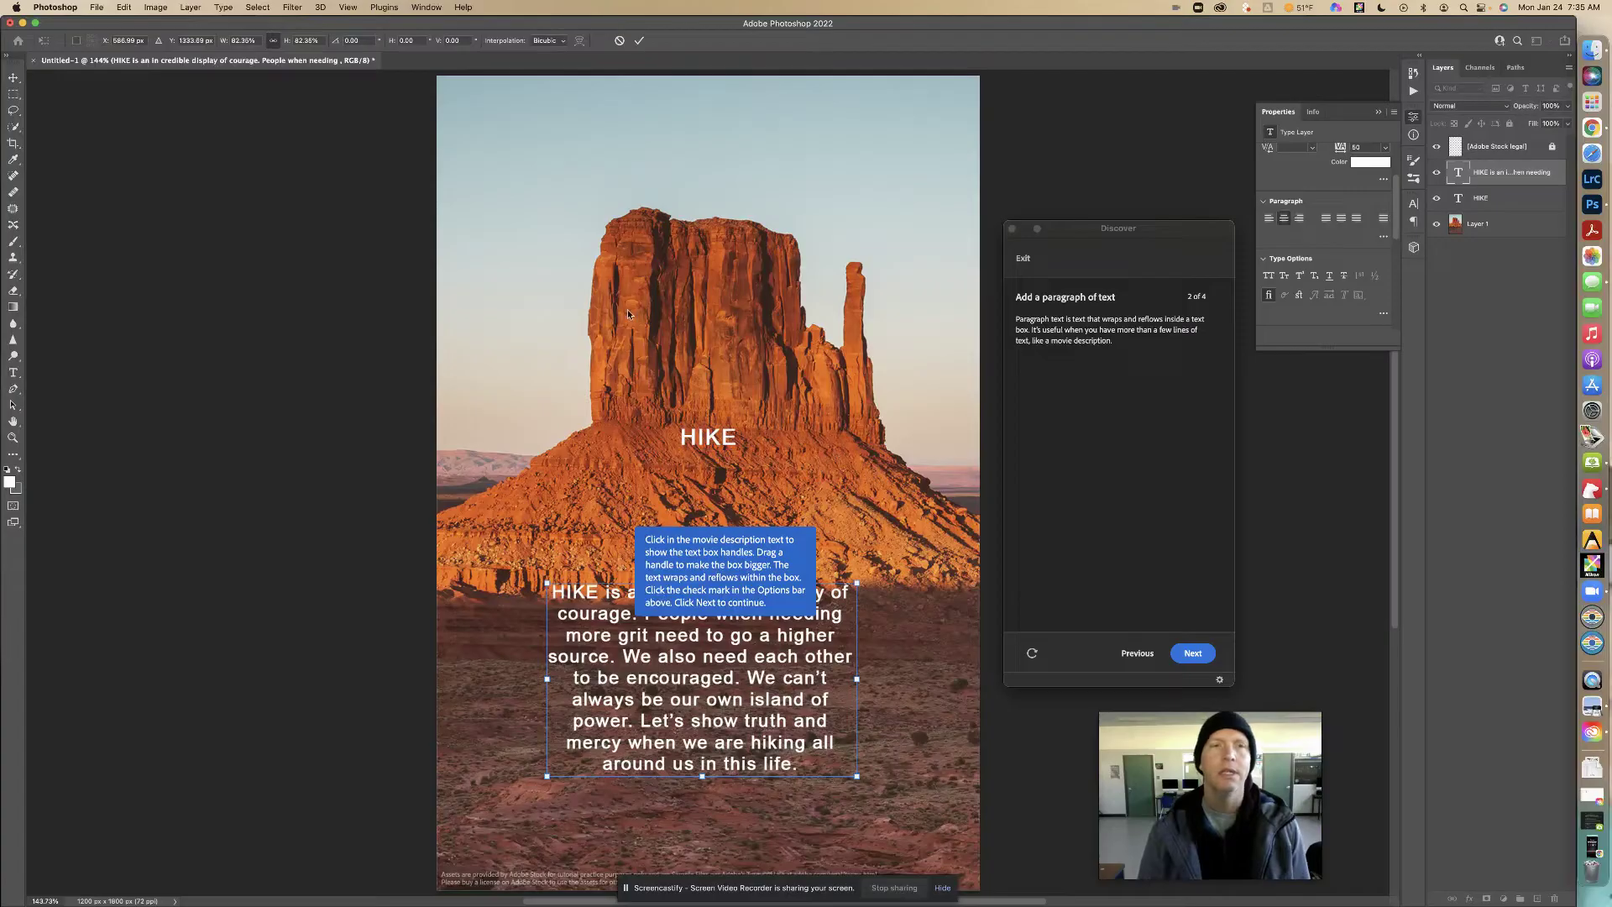
pyautogui.click(639, 40)
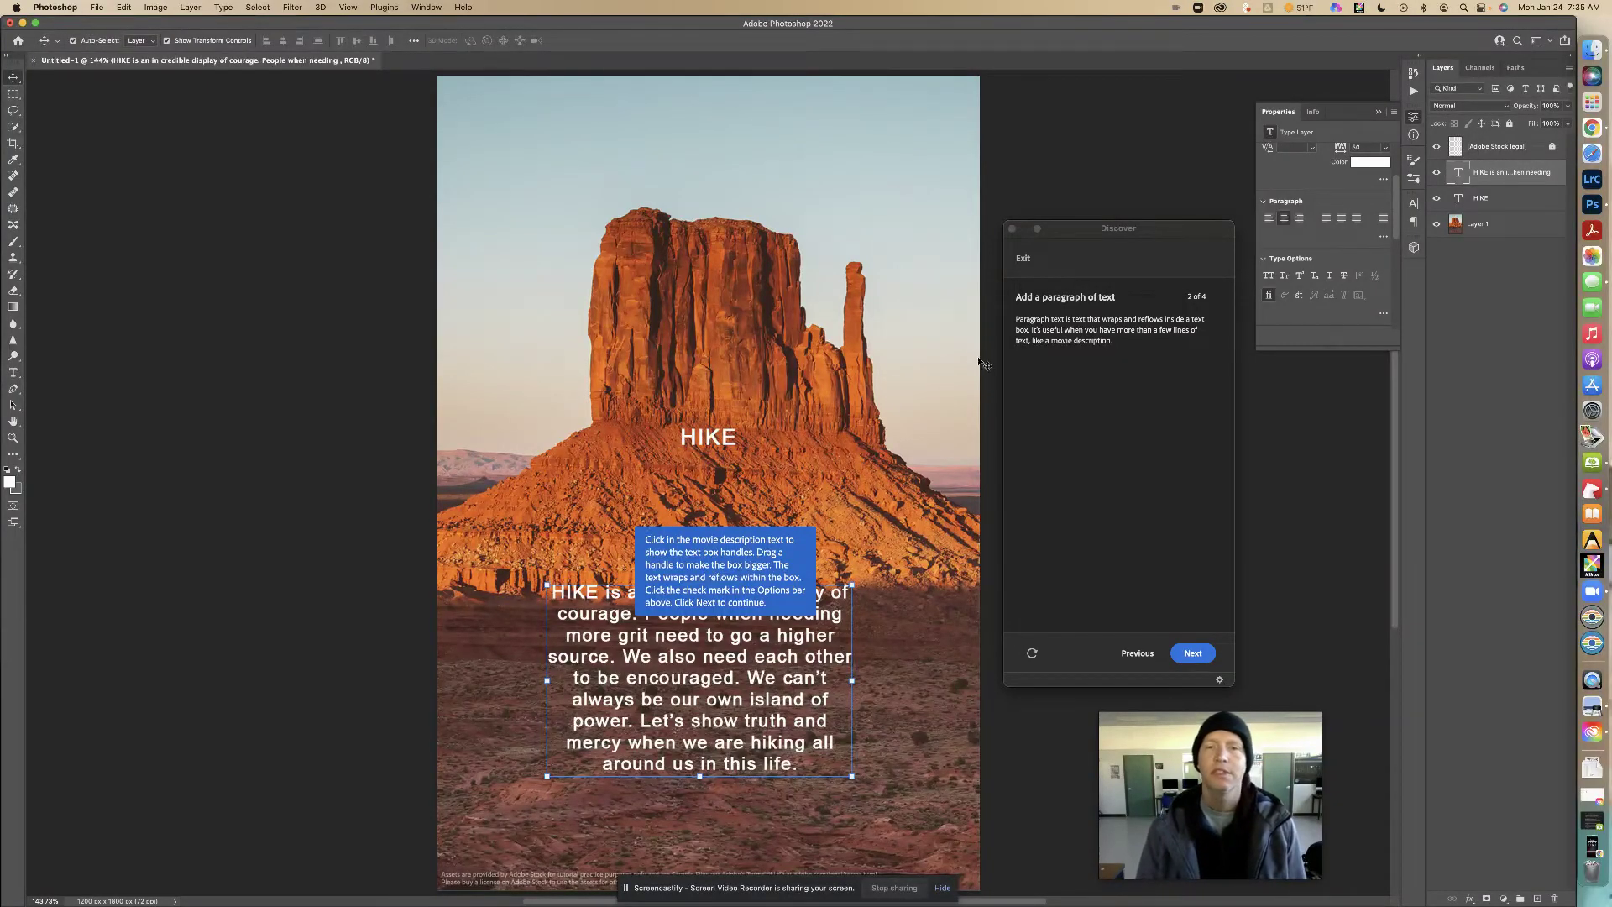
pyautogui.click(1193, 654)
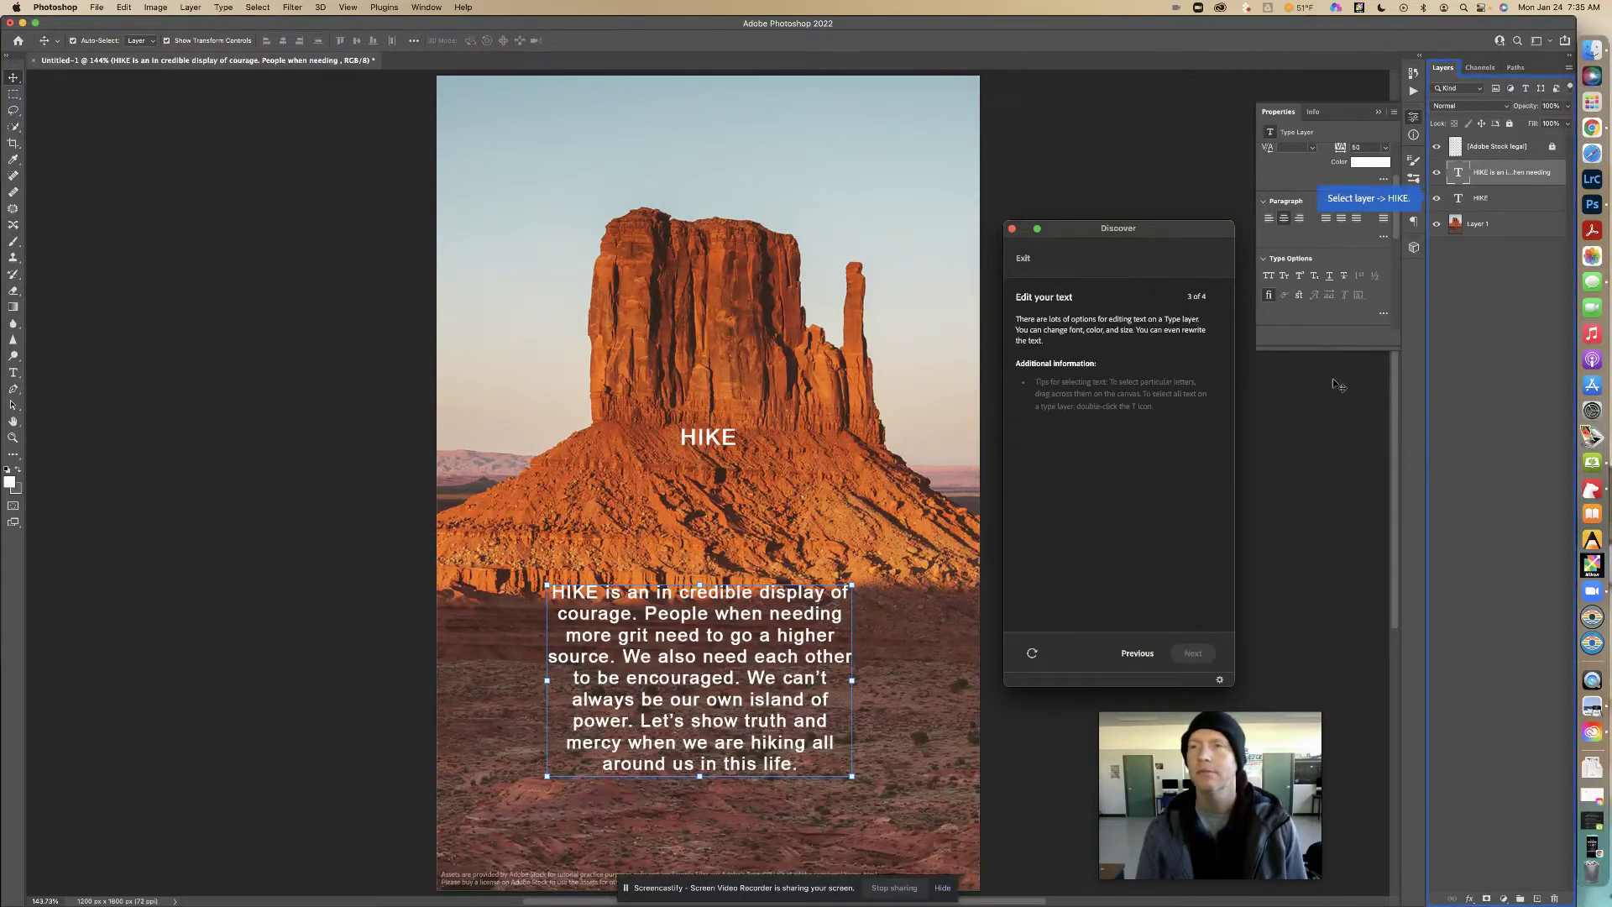
# Step: Select the HIKE title layer, change its font to Bradley Hand with the Type tool active, and advance the tutorial
pyautogui.click(1500, 175)
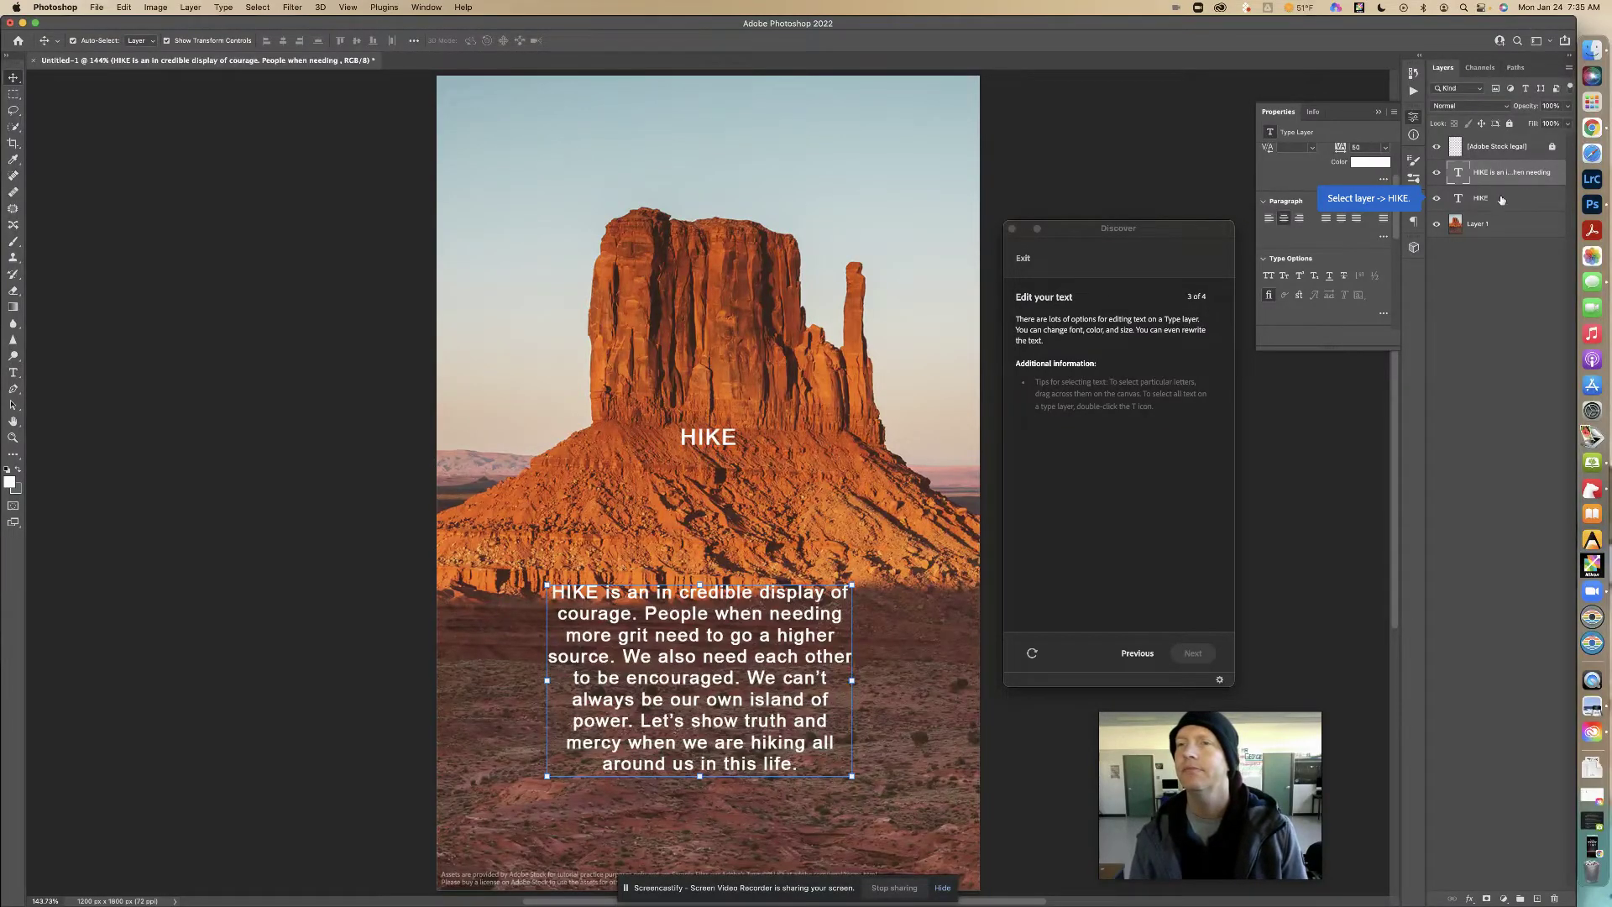
pyautogui.click(1501, 198)
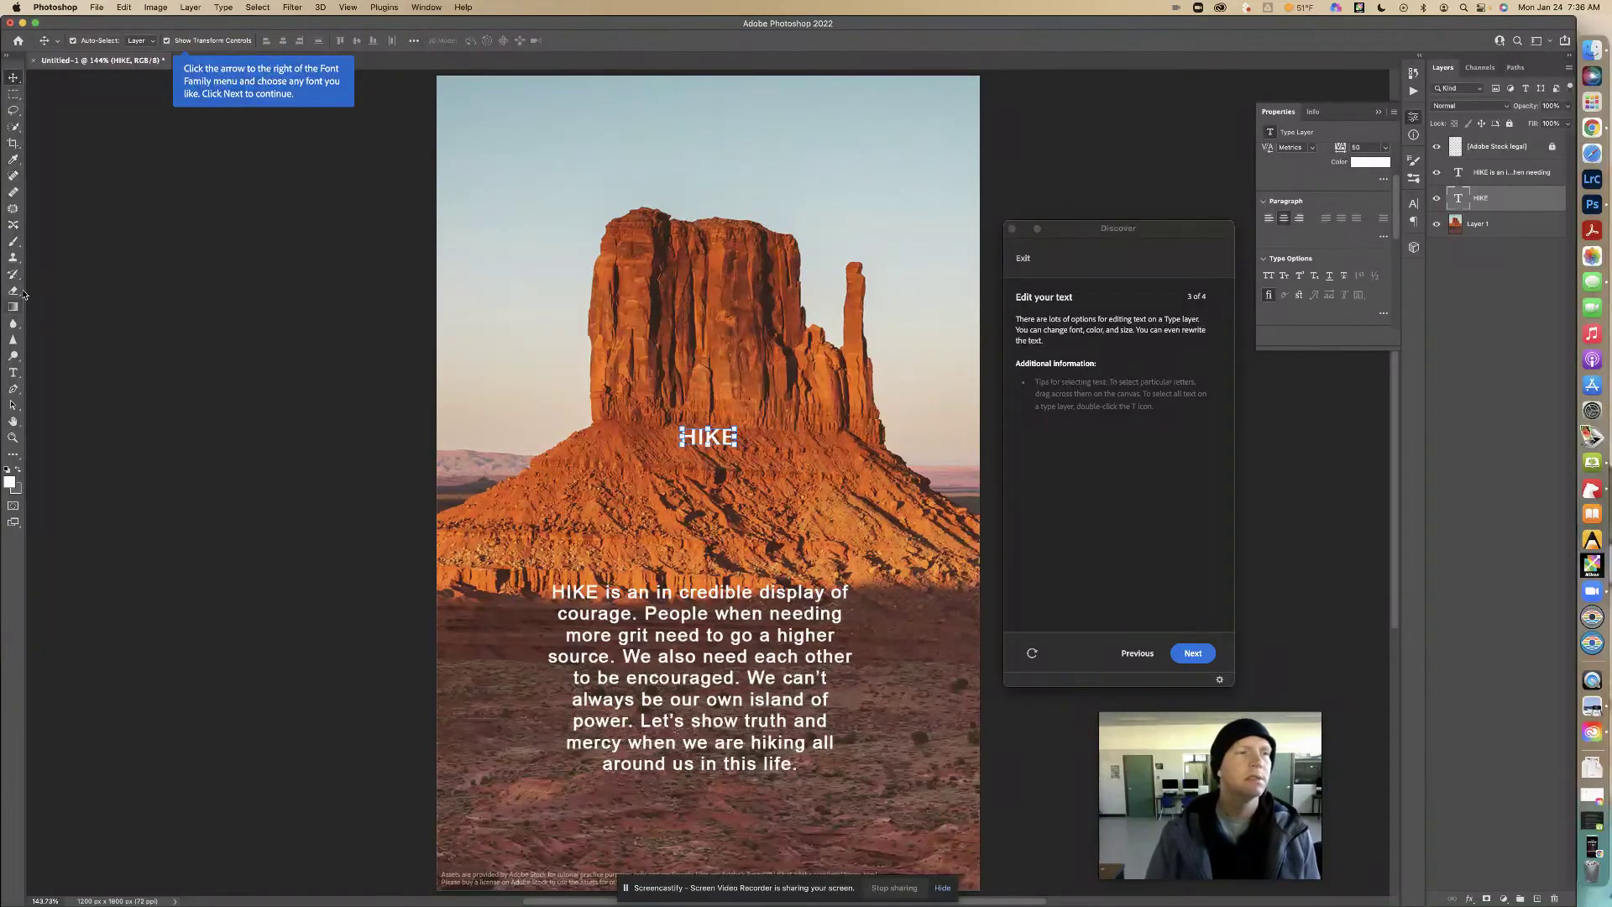
pyautogui.click(13, 371)
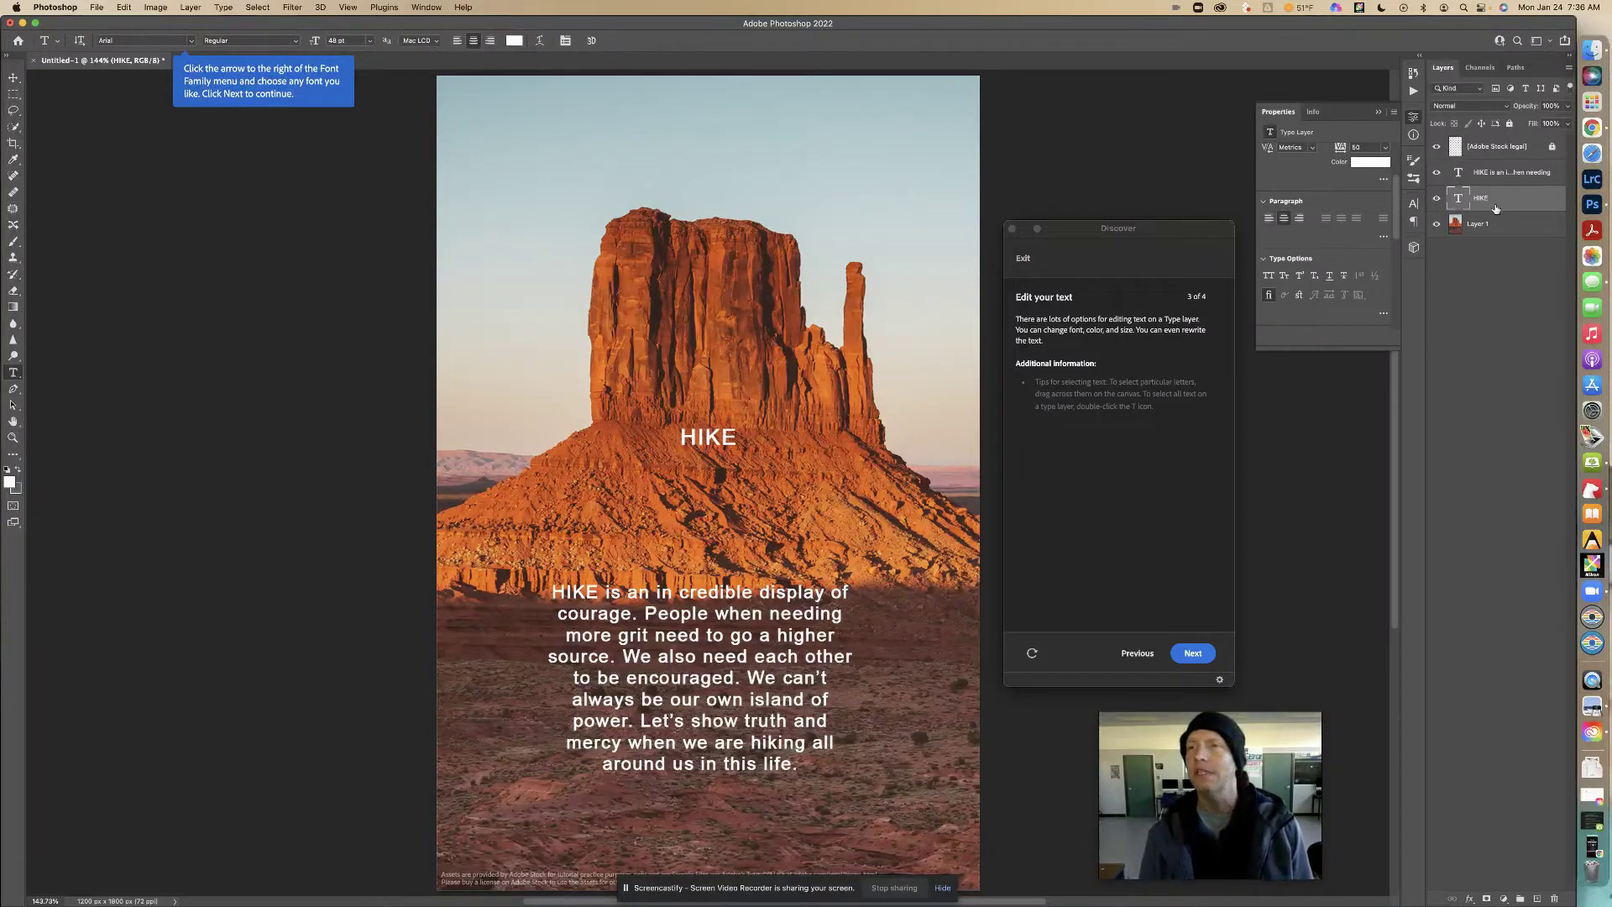
pyautogui.click(192, 42)
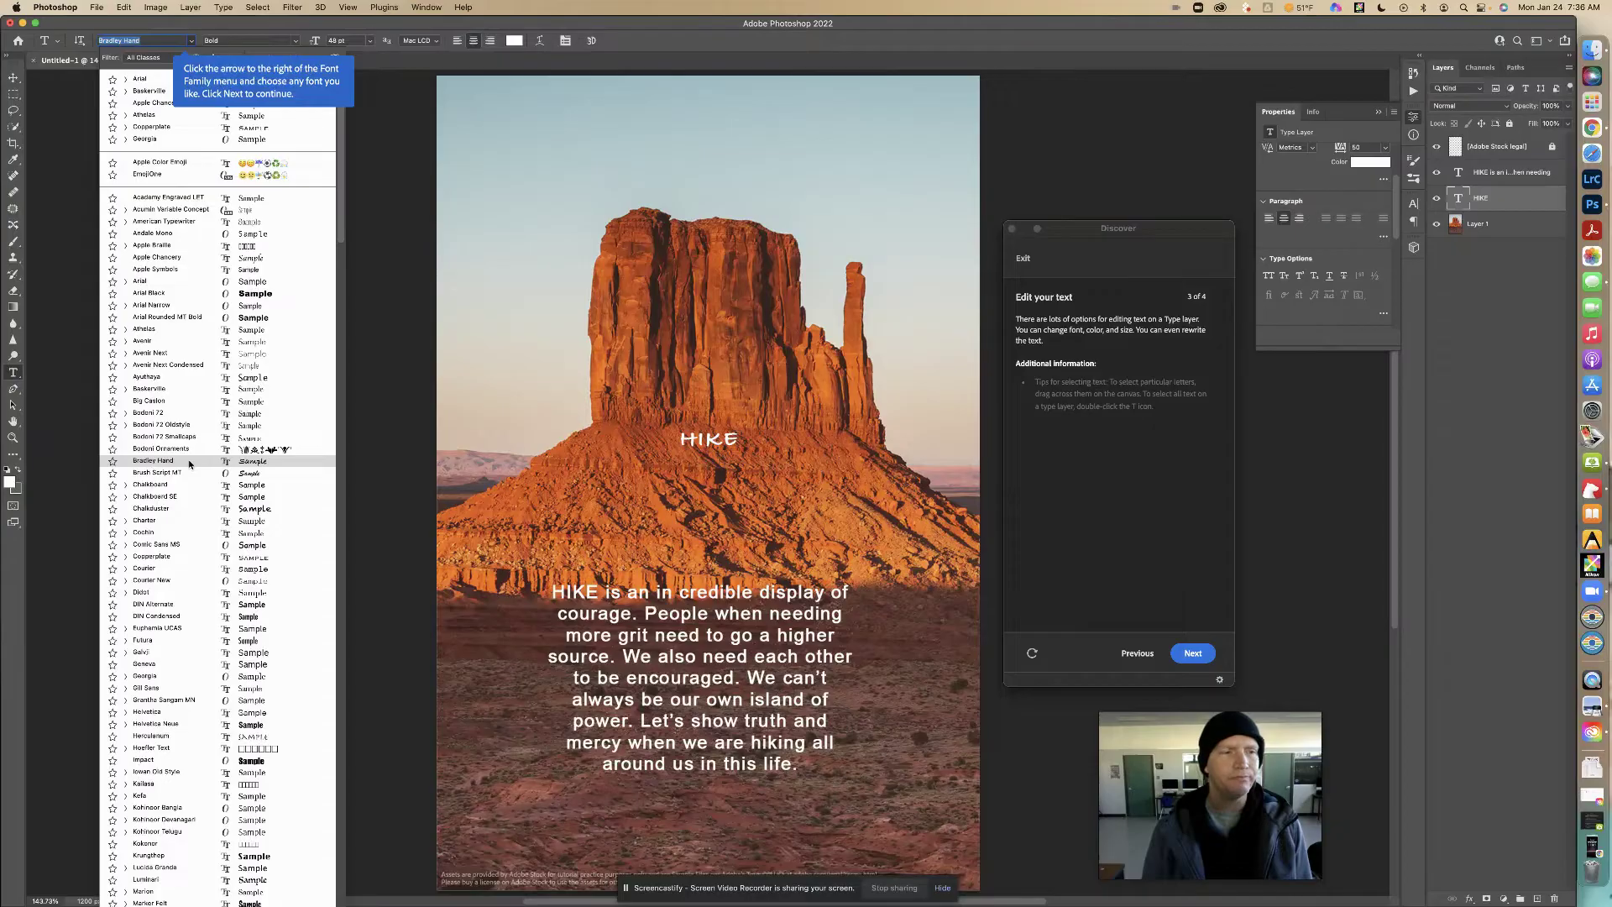
pyautogui.click(189, 463)
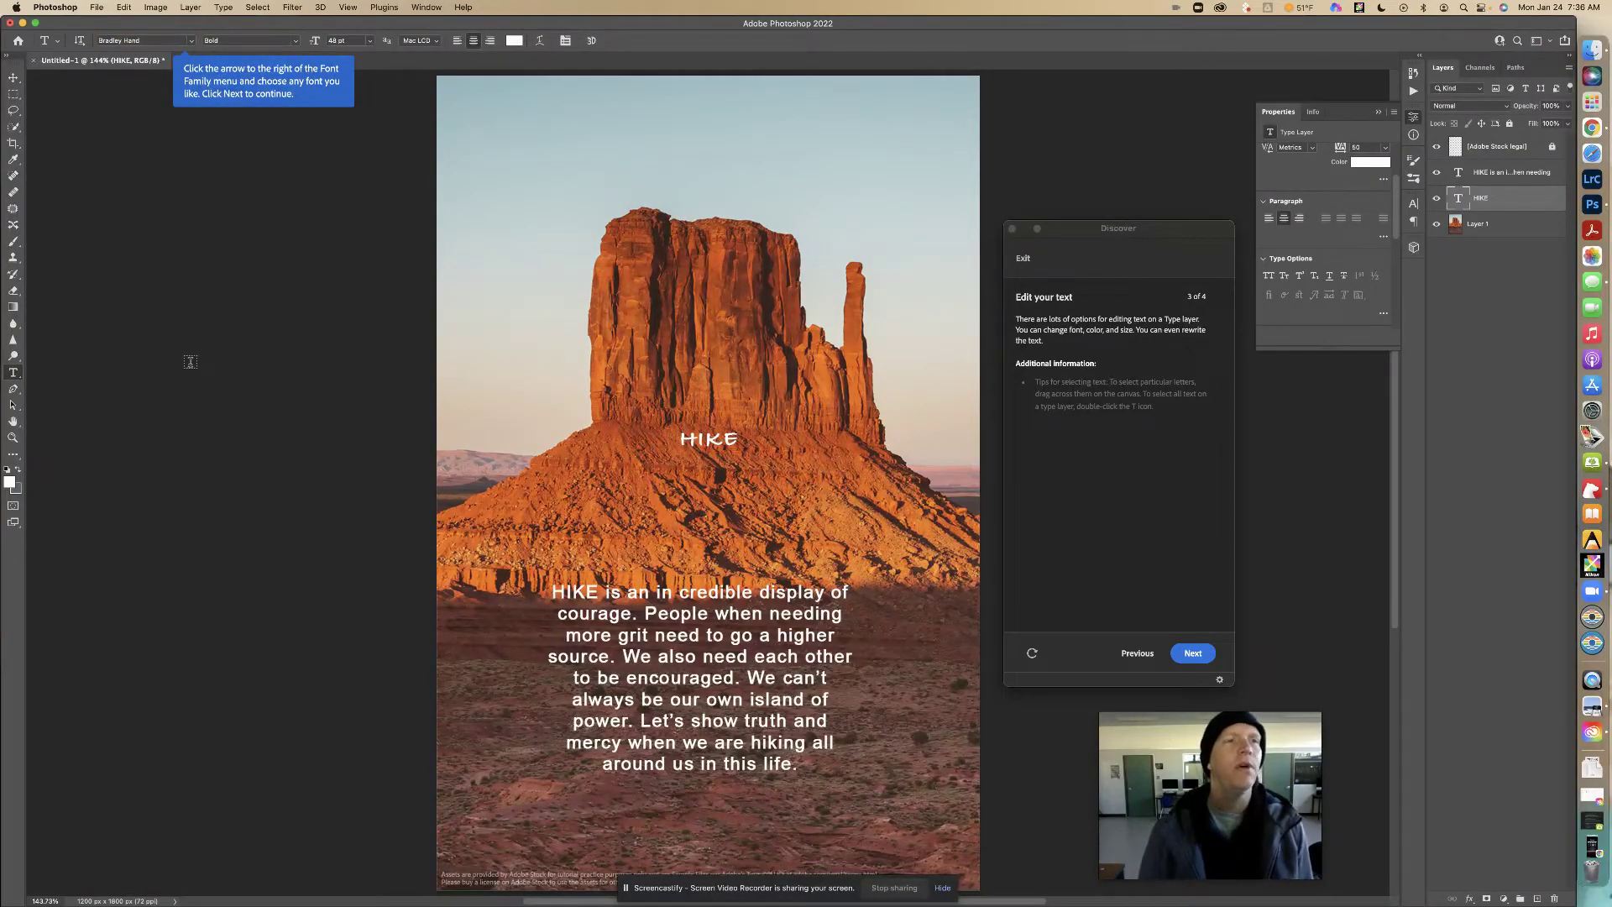
pyautogui.click(1188, 654)
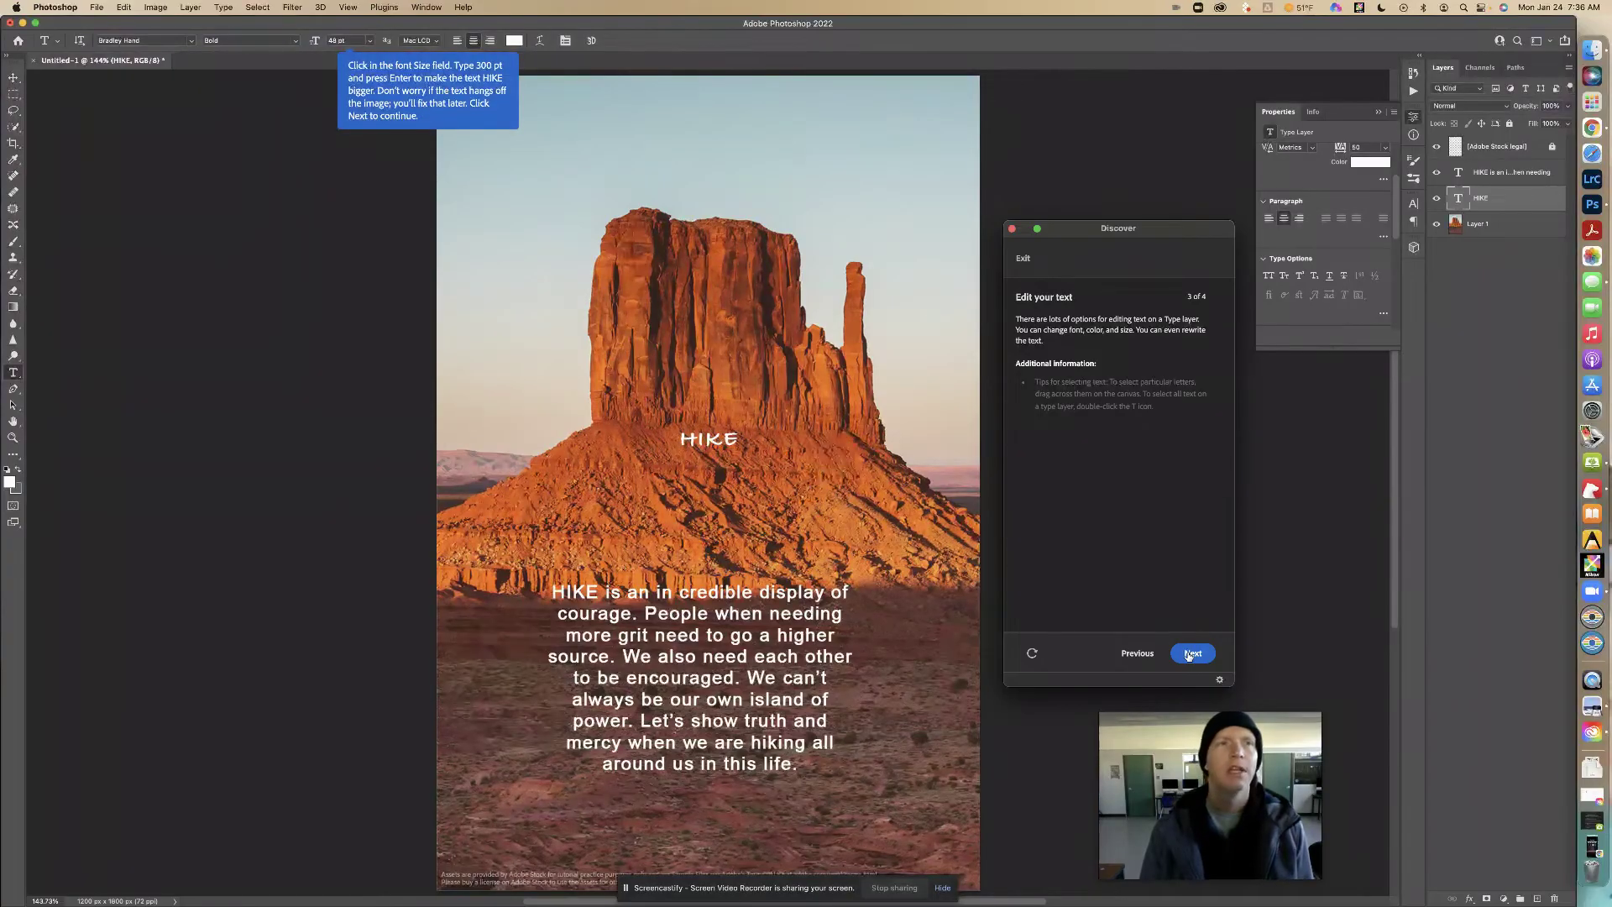
# Step: Set the HIKE title's font size to 300 pt and advance the tutorial
pyautogui.click(371, 41)
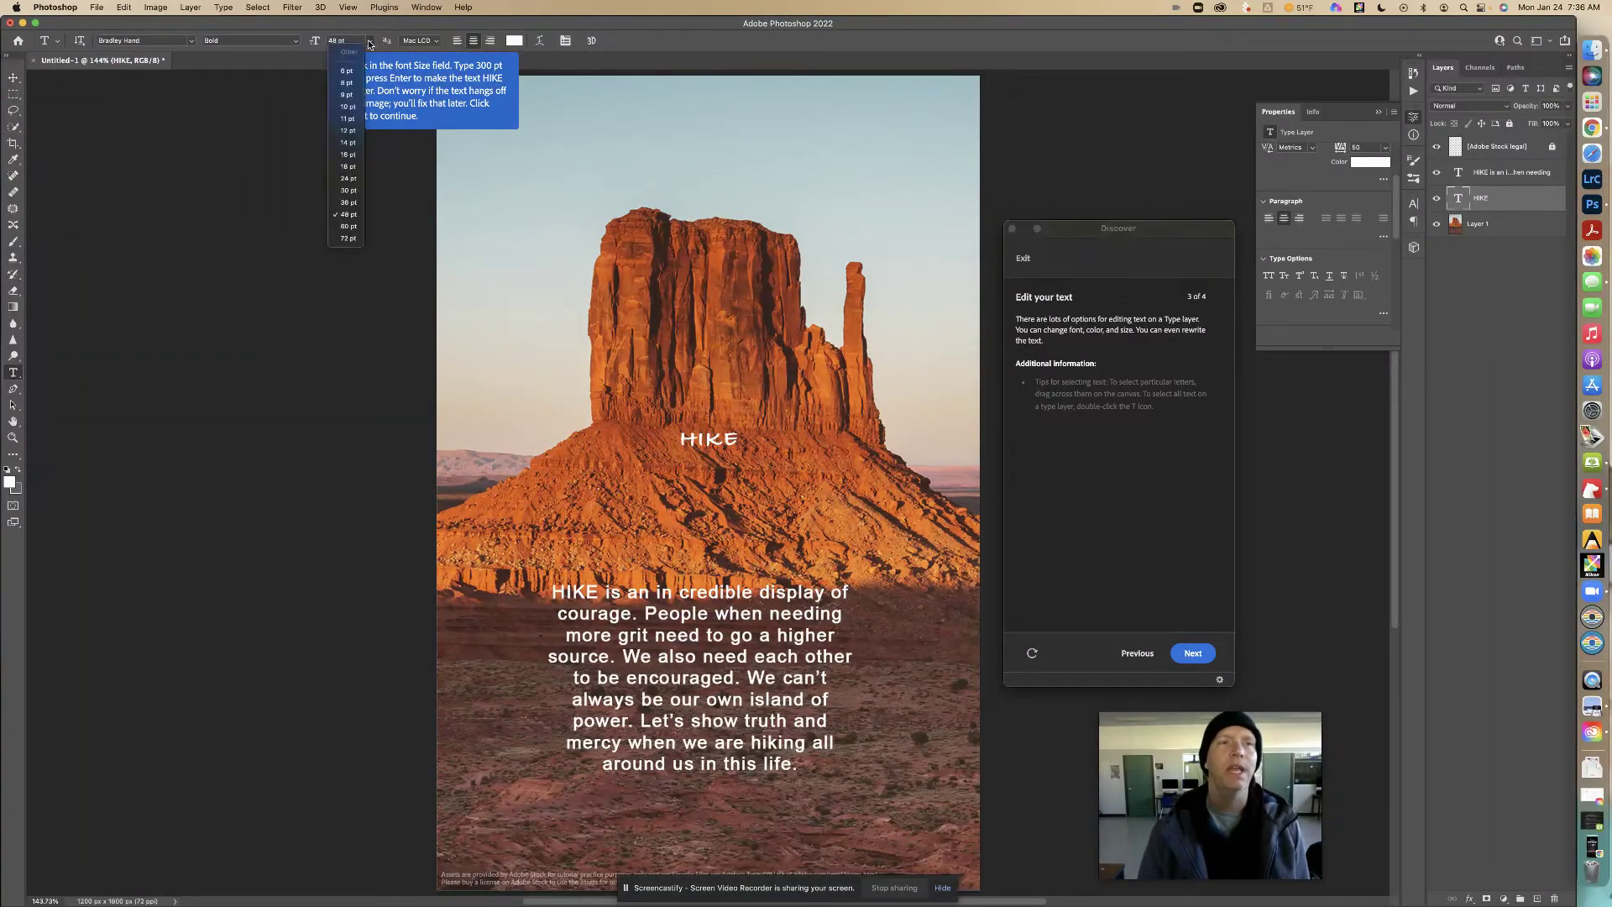
pyautogui.click(351, 239)
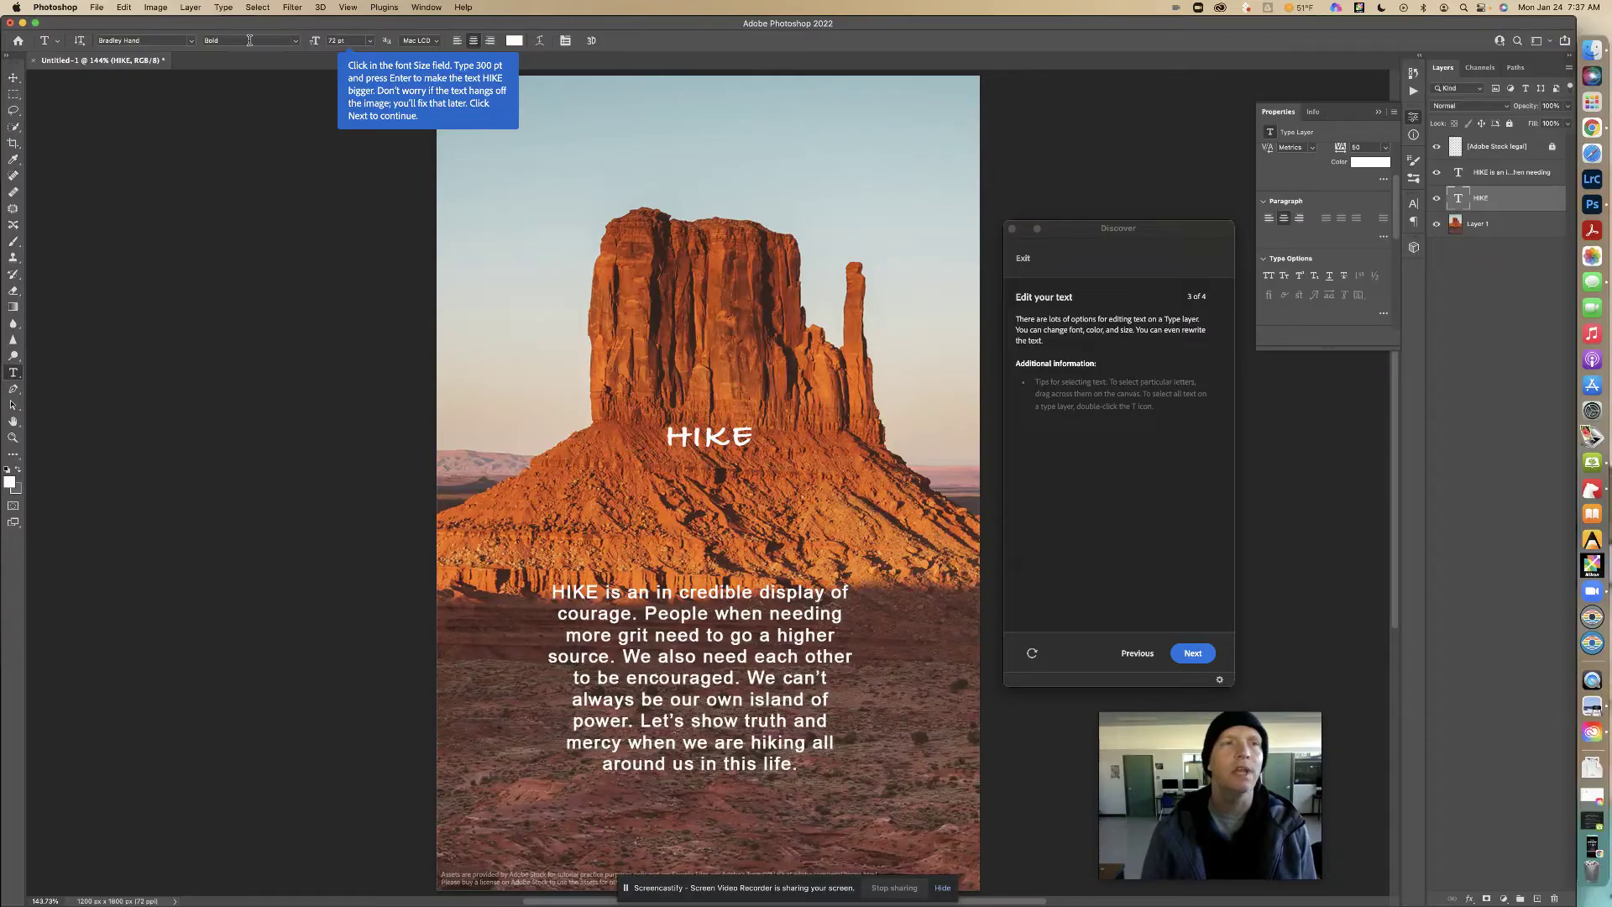
pyautogui.click(349, 37)
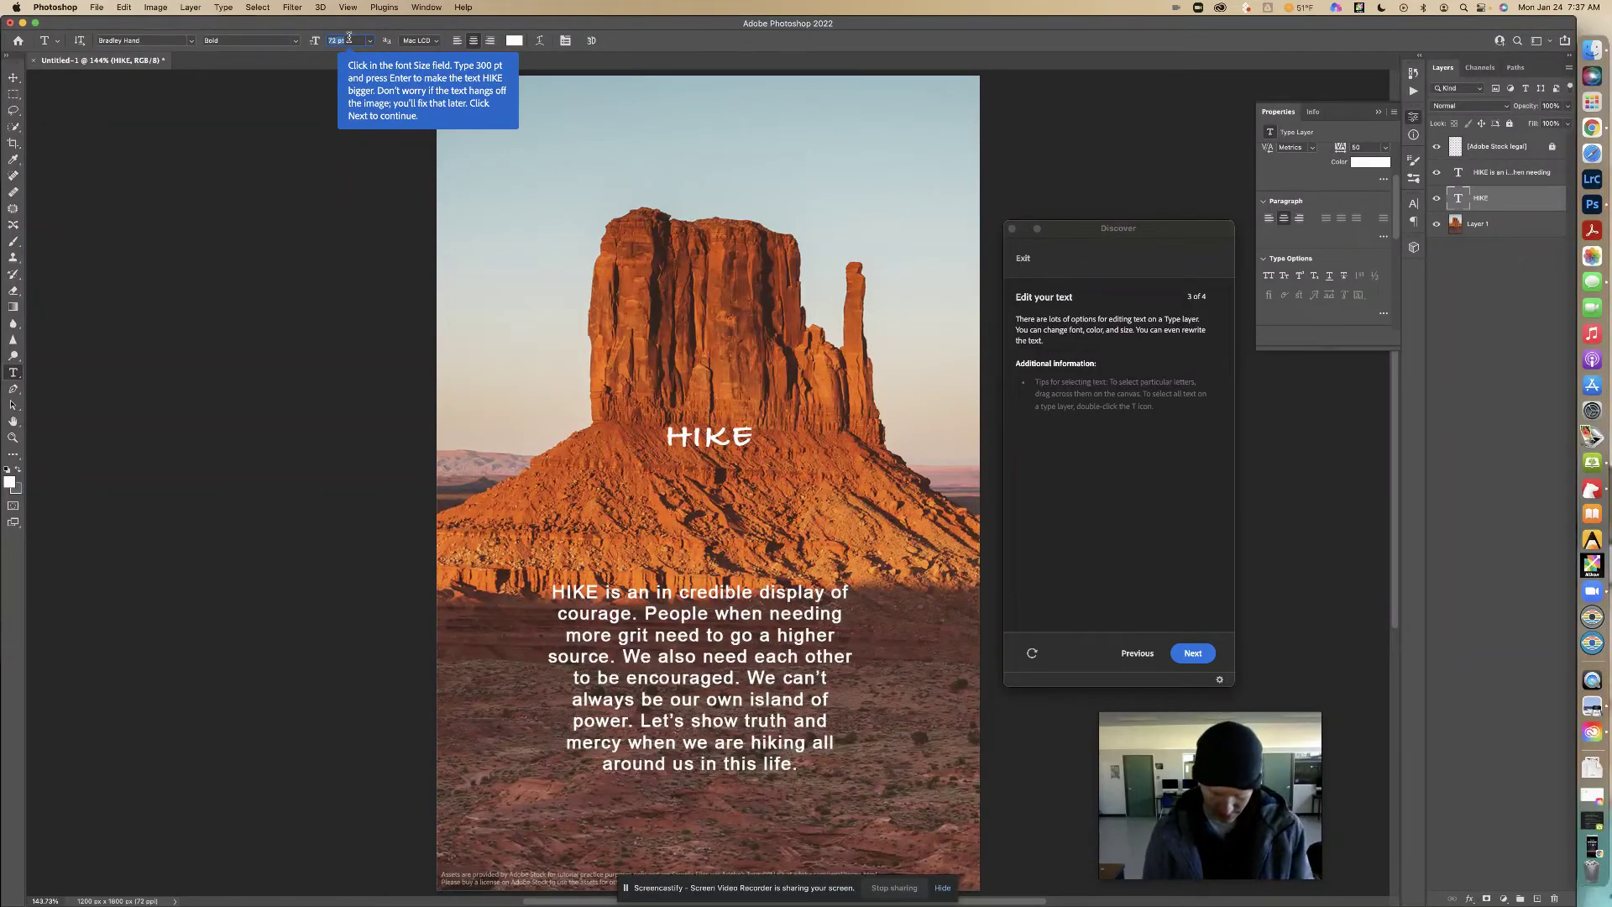
pyautogui.write('300')
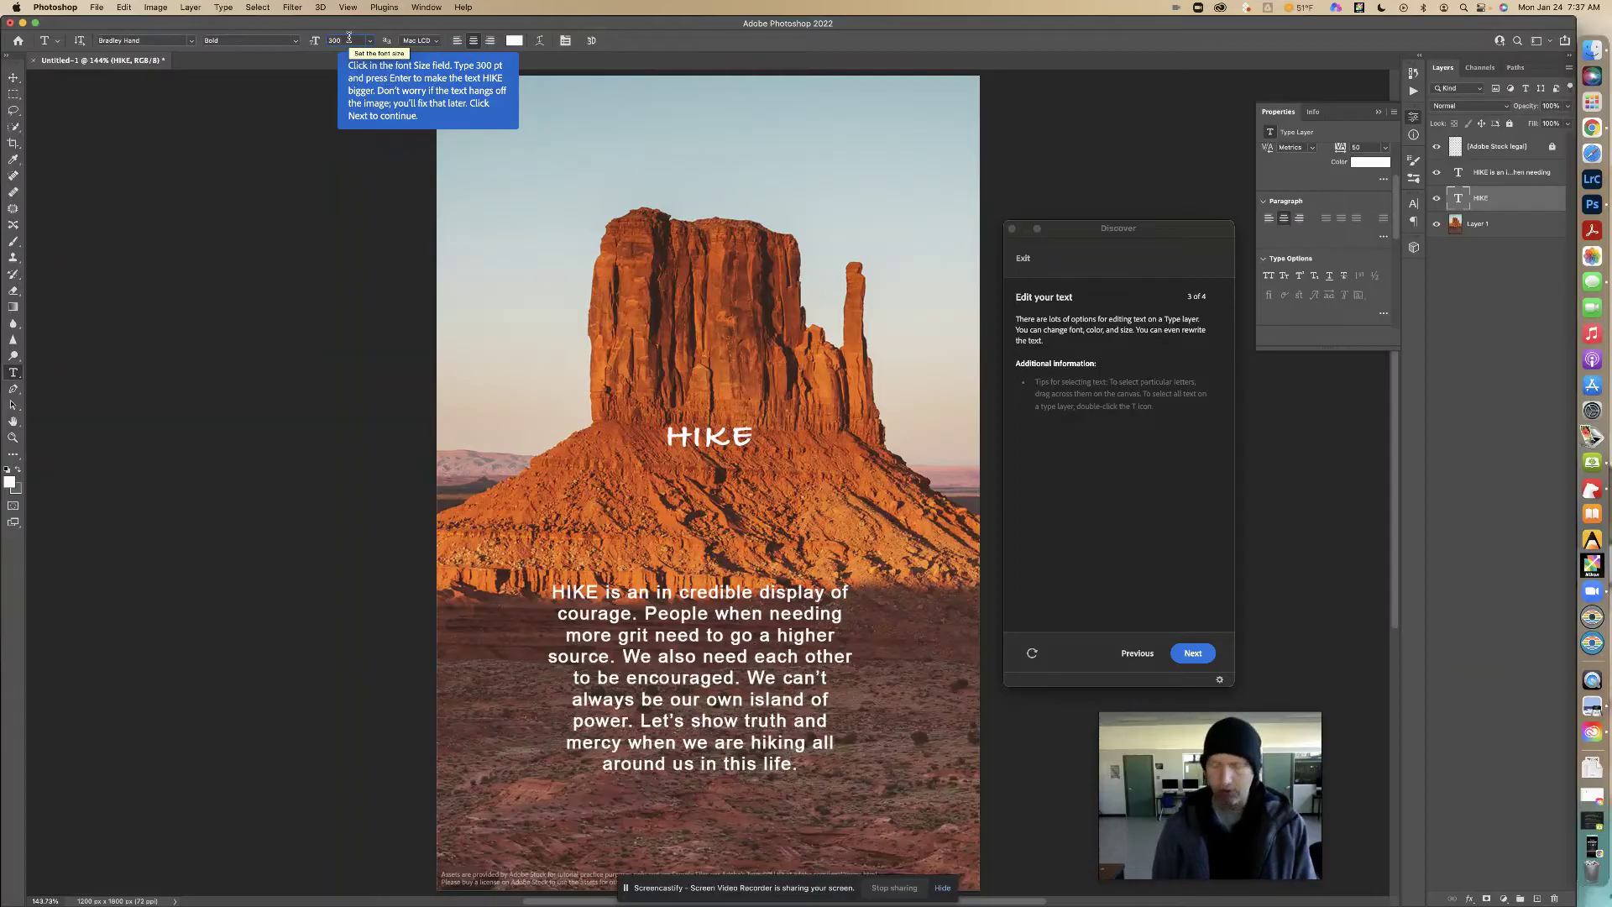
pyautogui.press('Return')
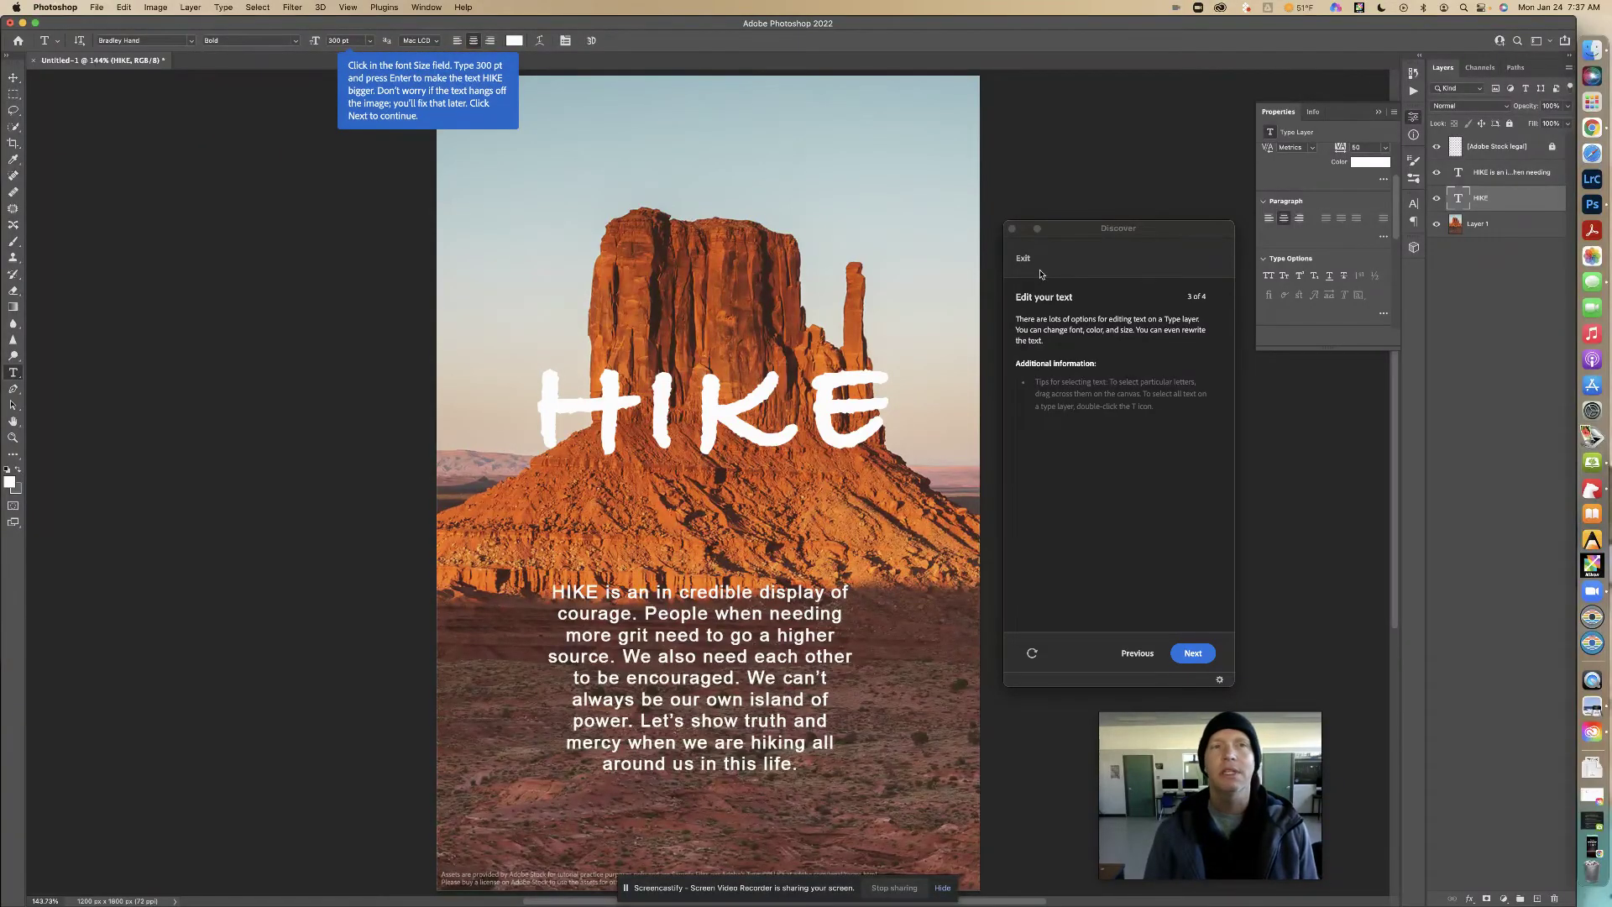
pyautogui.click(1193, 654)
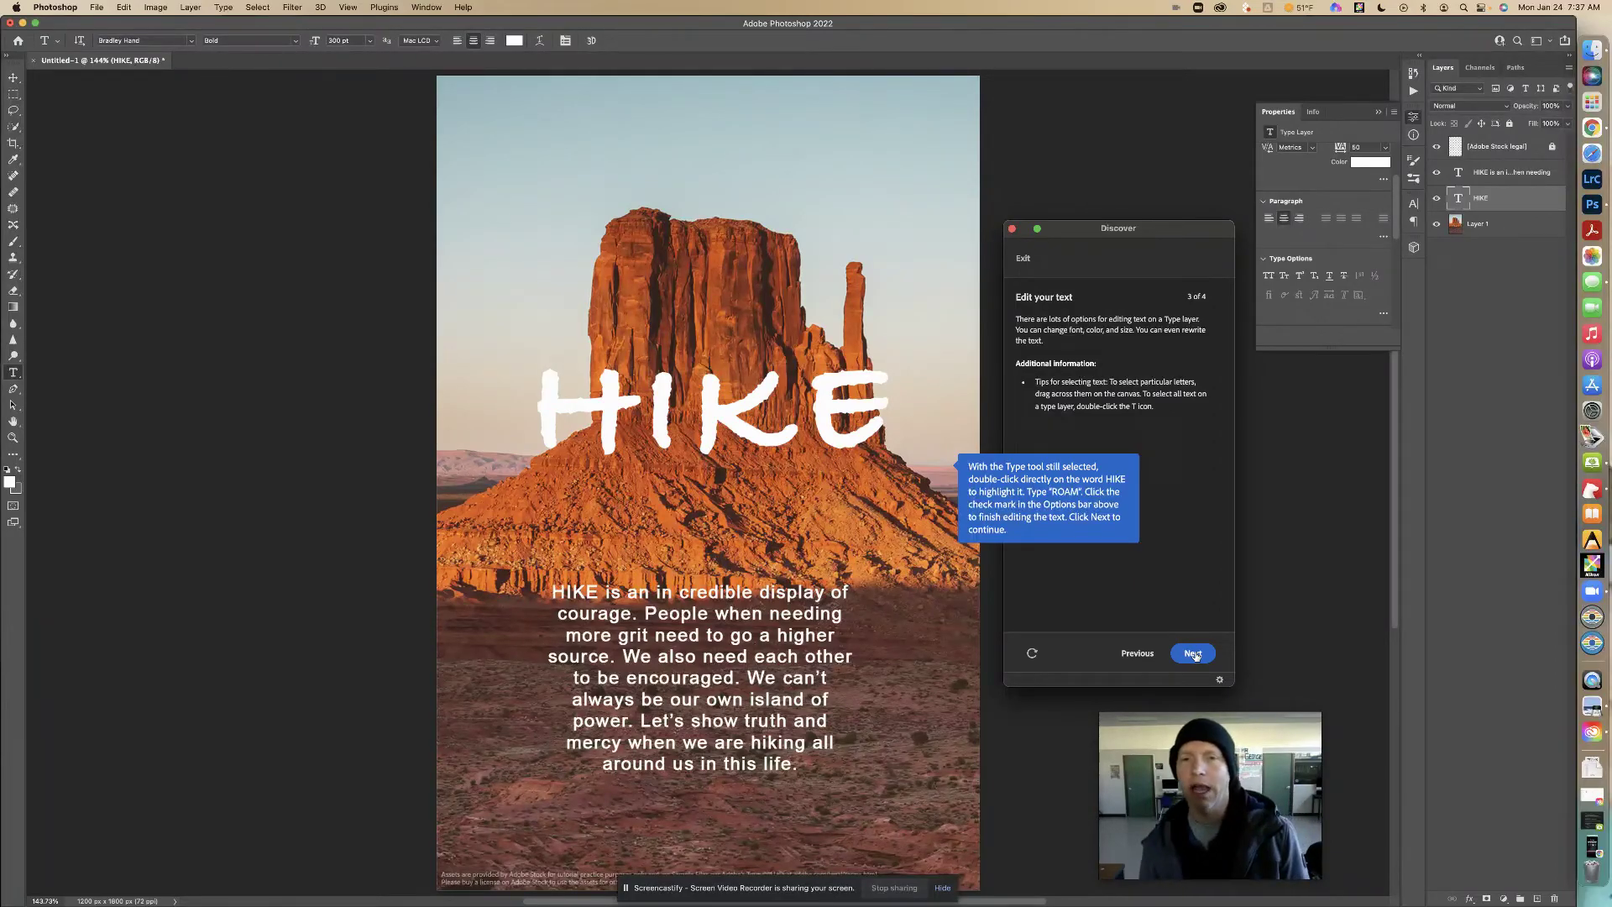
# Step: Replace the title text with "ROAM", commit the edit, and advance to the tutorial's "Move and align your text" section
pyautogui.doubleClick(706, 397)
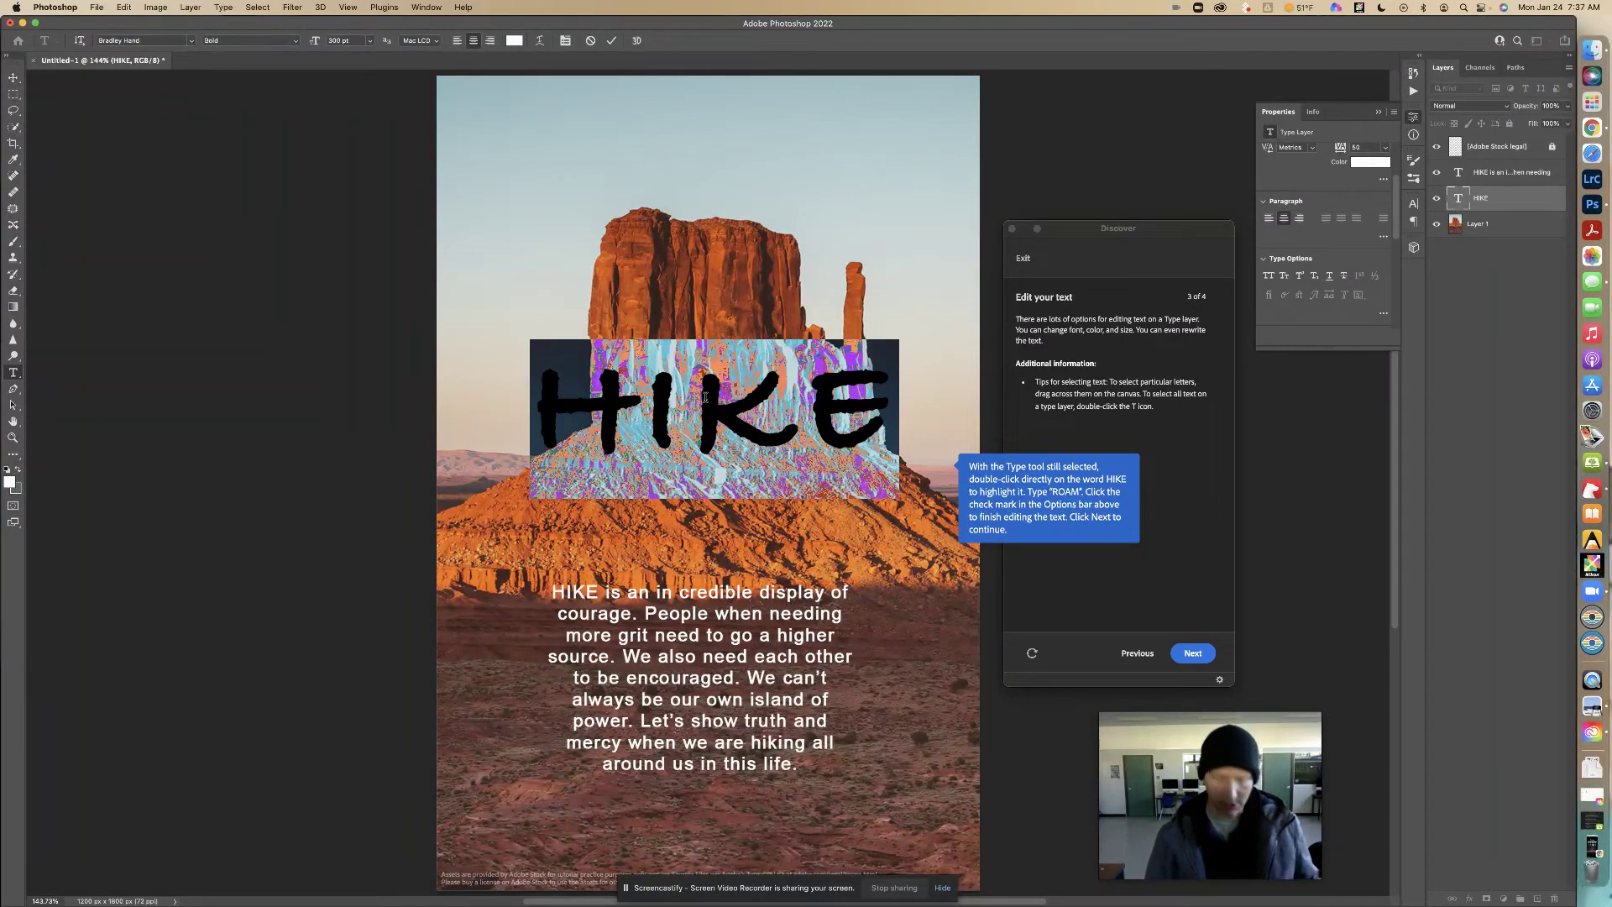
pyautogui.write('ROAM')
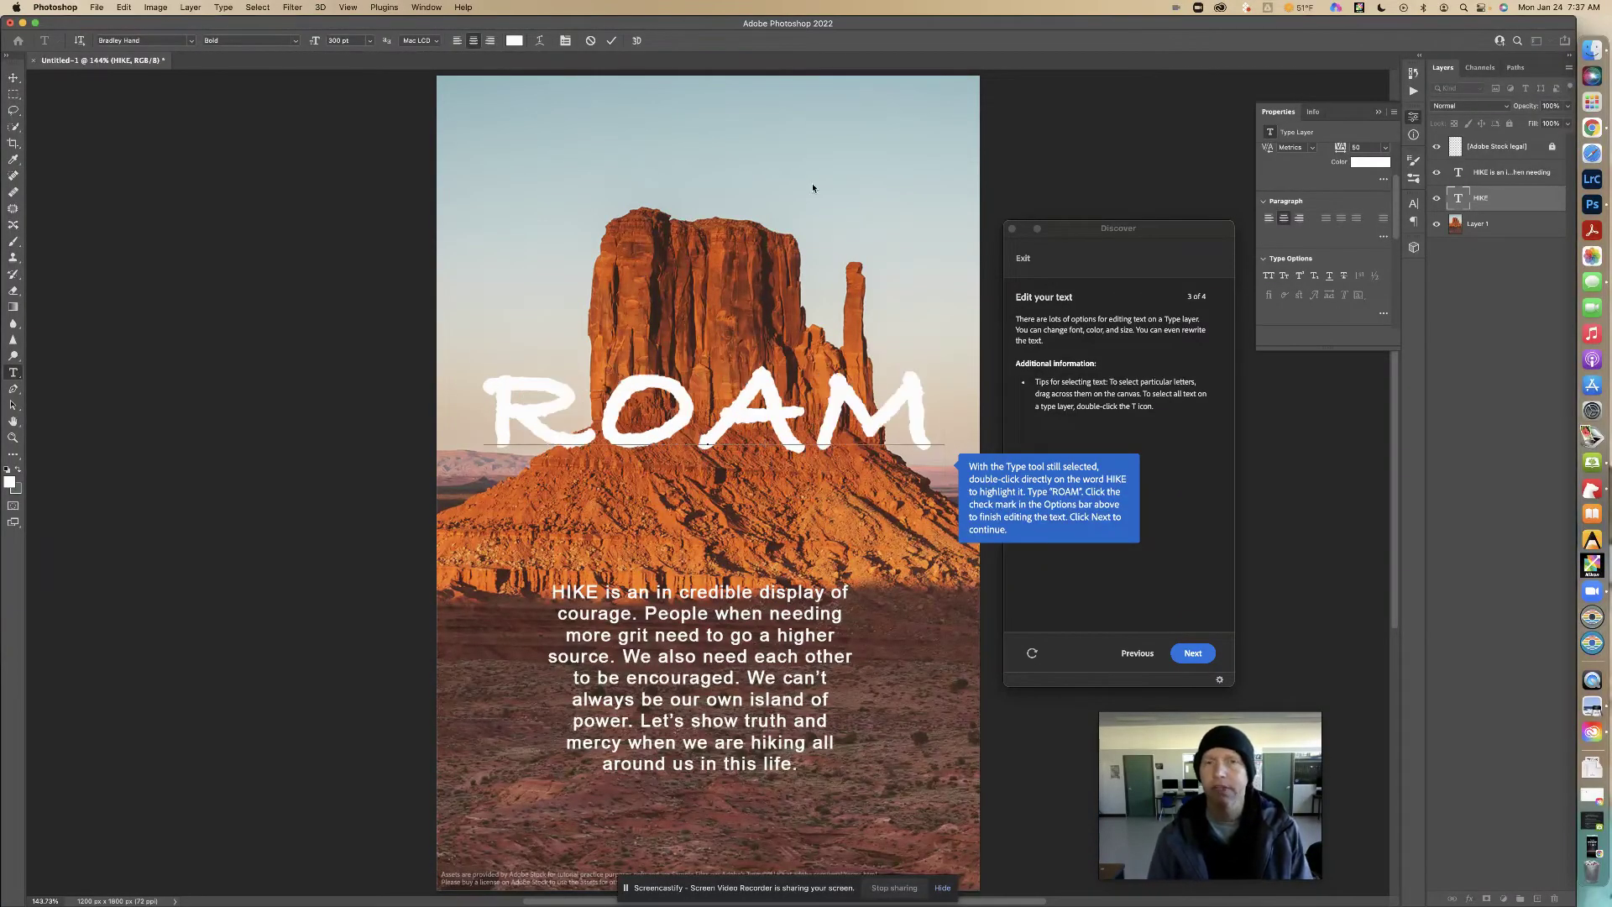
pyautogui.click(612, 42)
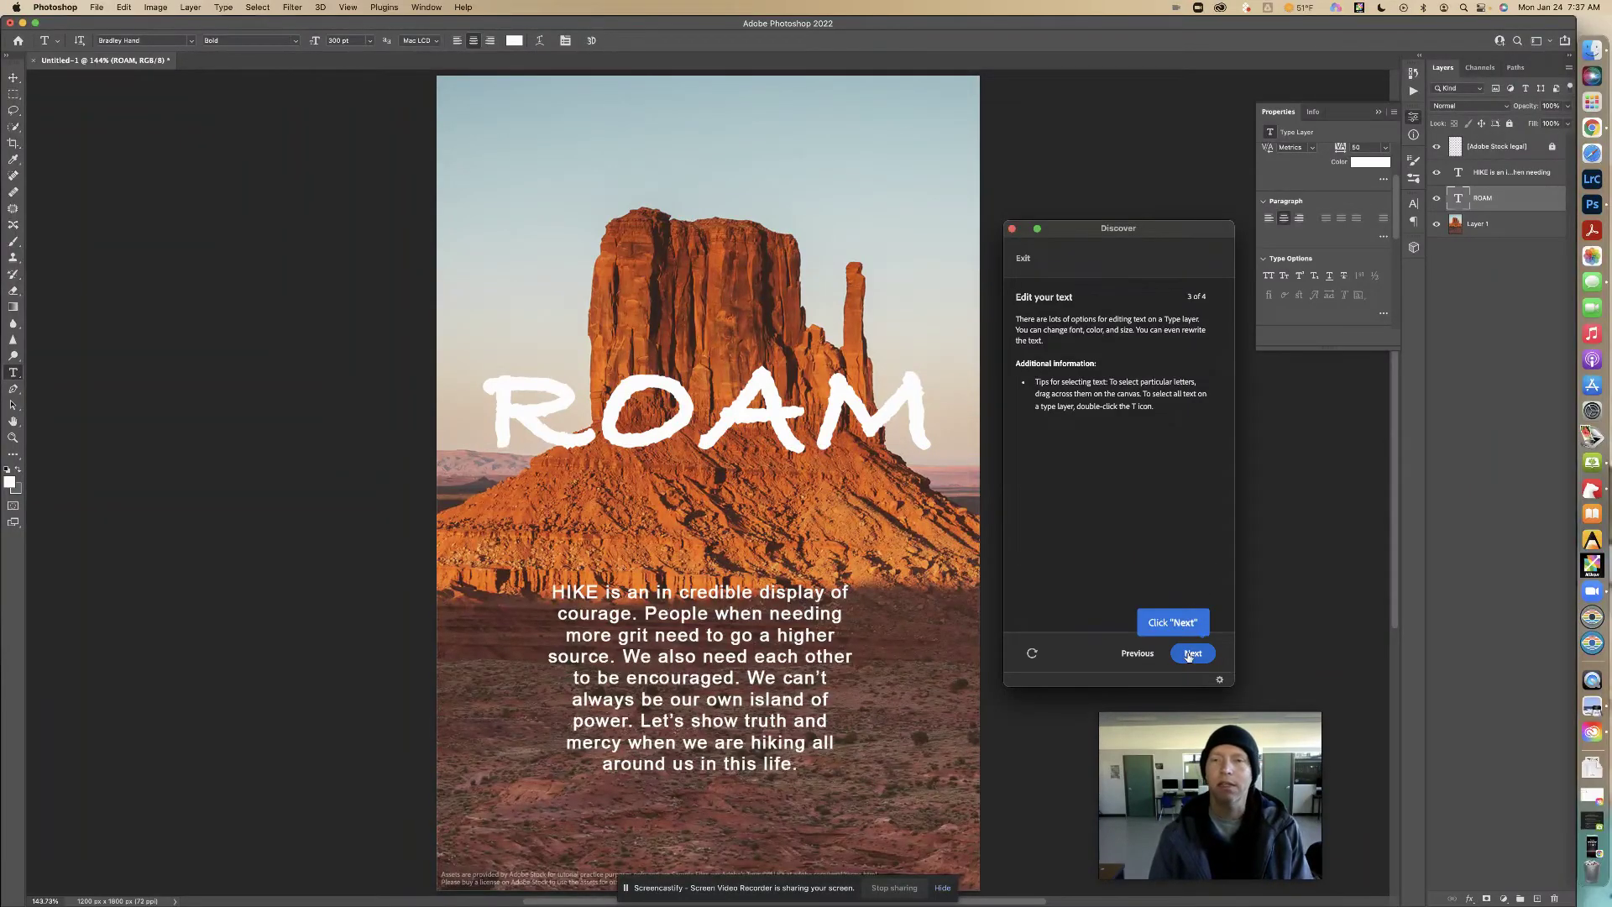
pyautogui.click(1189, 655)
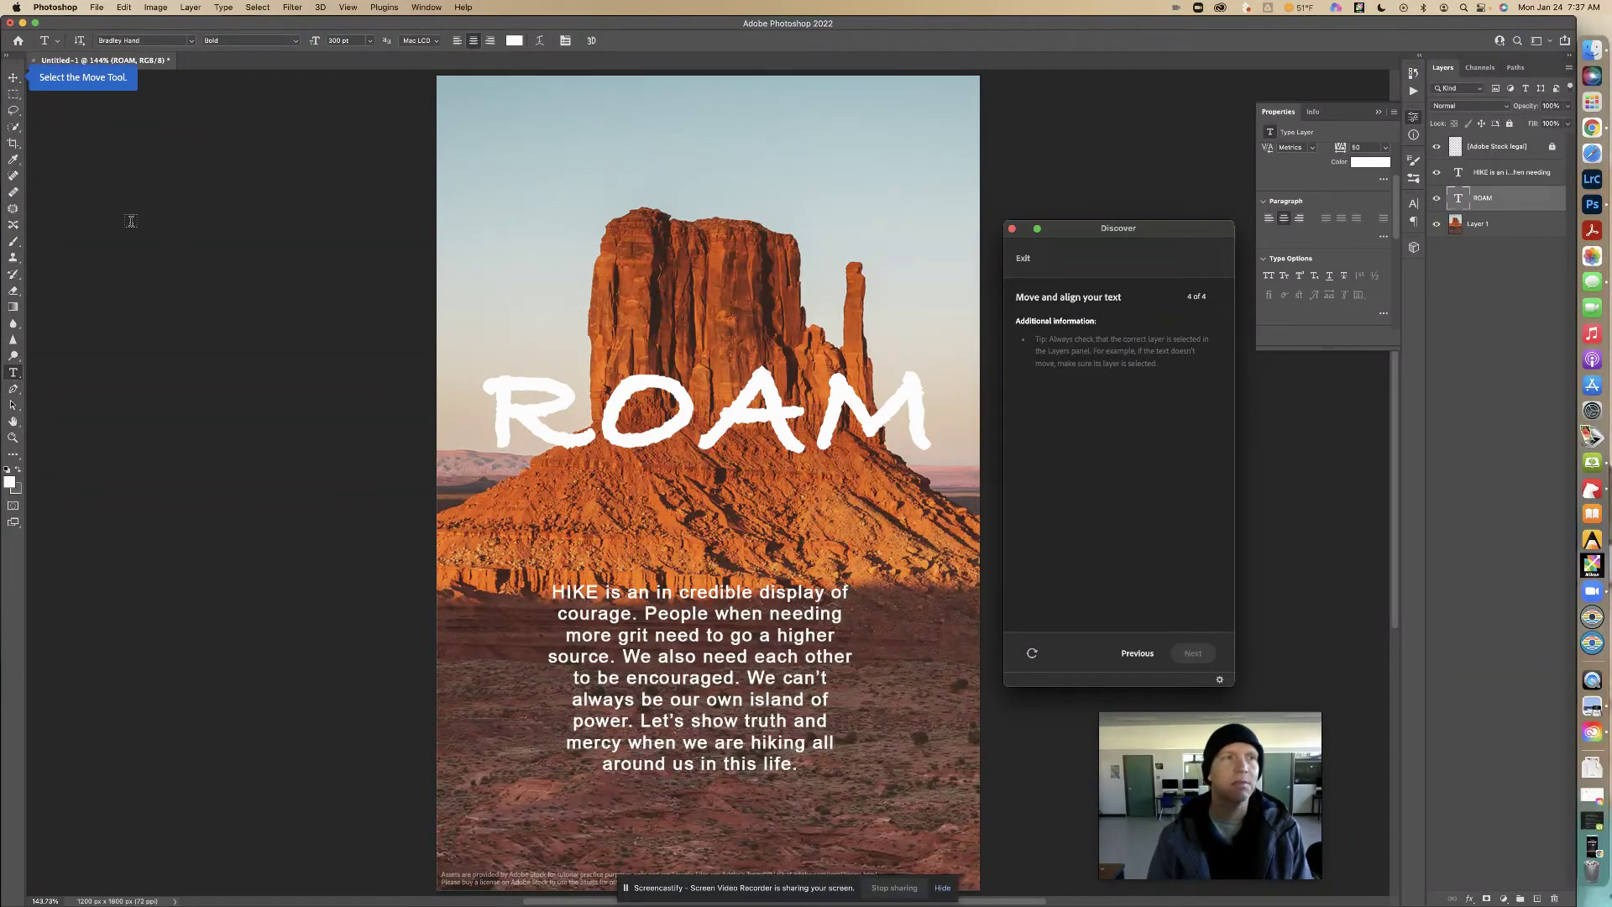
# Step: Using the Move tool, scale the ROAM title to about 48%, place it on the slope just above the description, and commit the transform
pyautogui.click(14, 77)
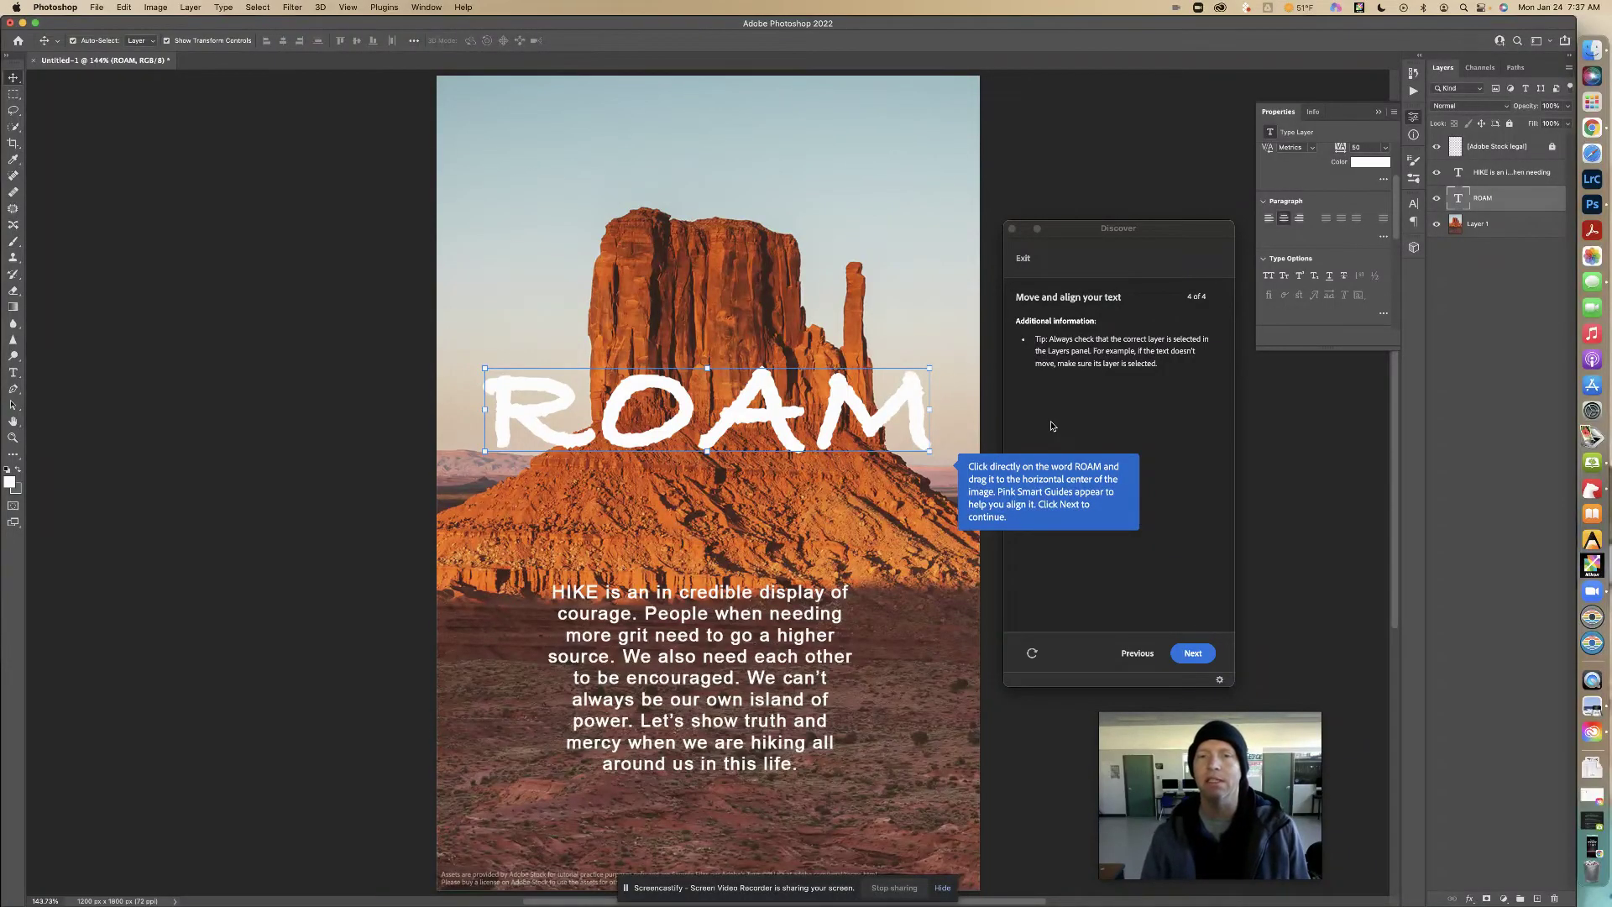
pyautogui.moveTo(729, 402)
pyautogui.mouseDown()
pyautogui.moveTo(739, 411)
pyautogui.moveTo(739, 375)
pyautogui.moveTo(728, 403)
pyautogui.mouseUp()
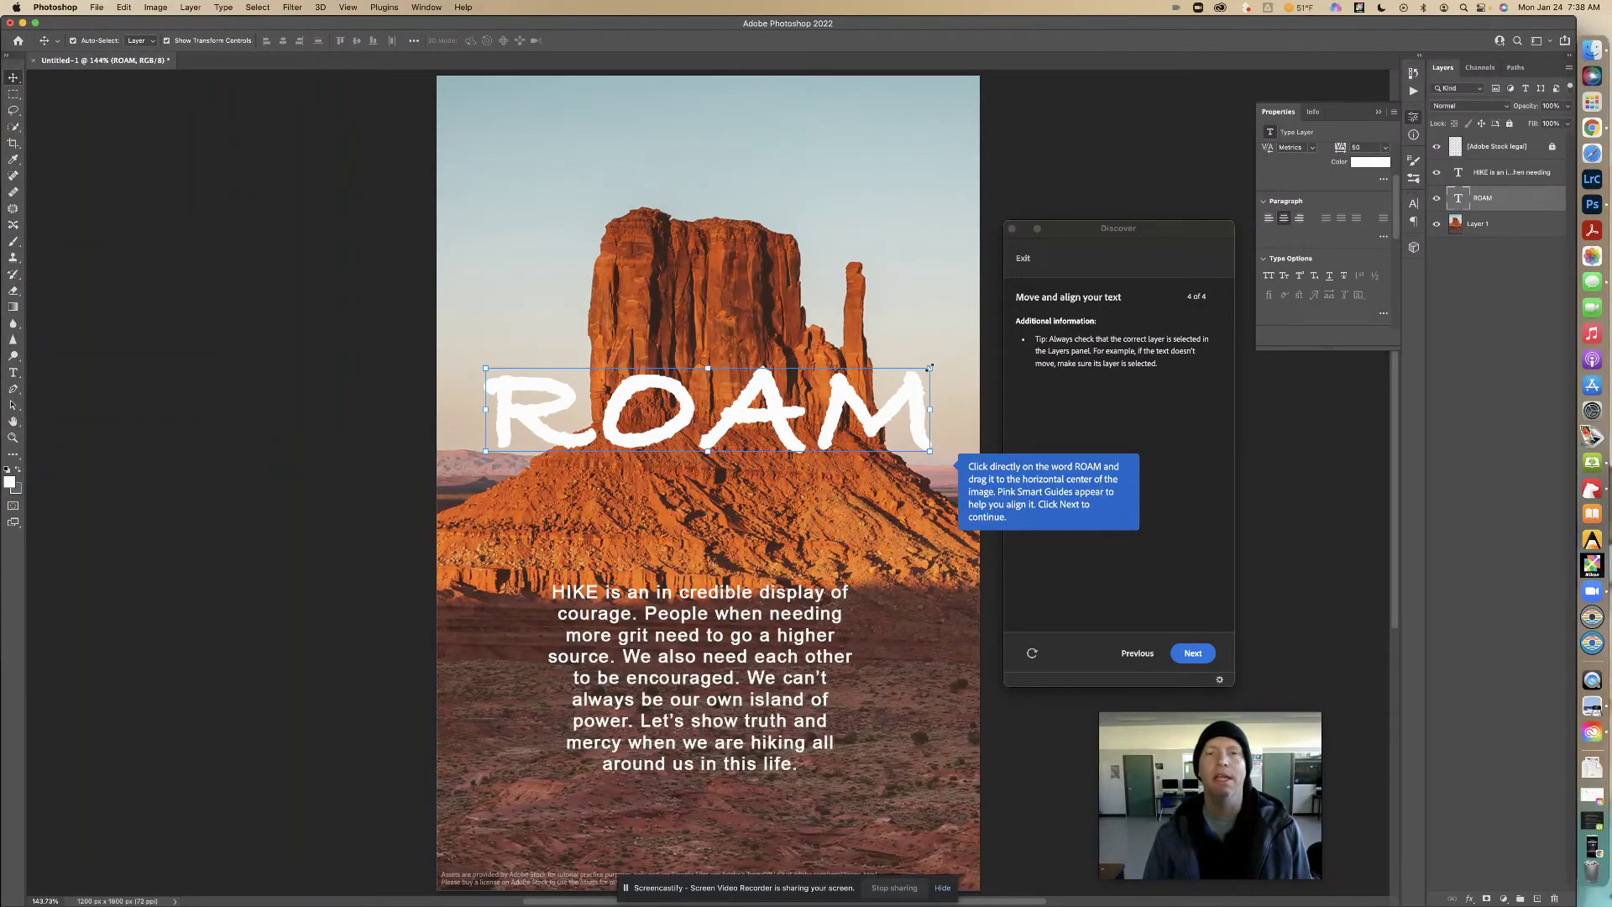
pyautogui.moveTo(929, 367); pyautogui.dragTo(781, 385)
pyautogui.moveTo(680, 416); pyautogui.dragTo(753, 413)
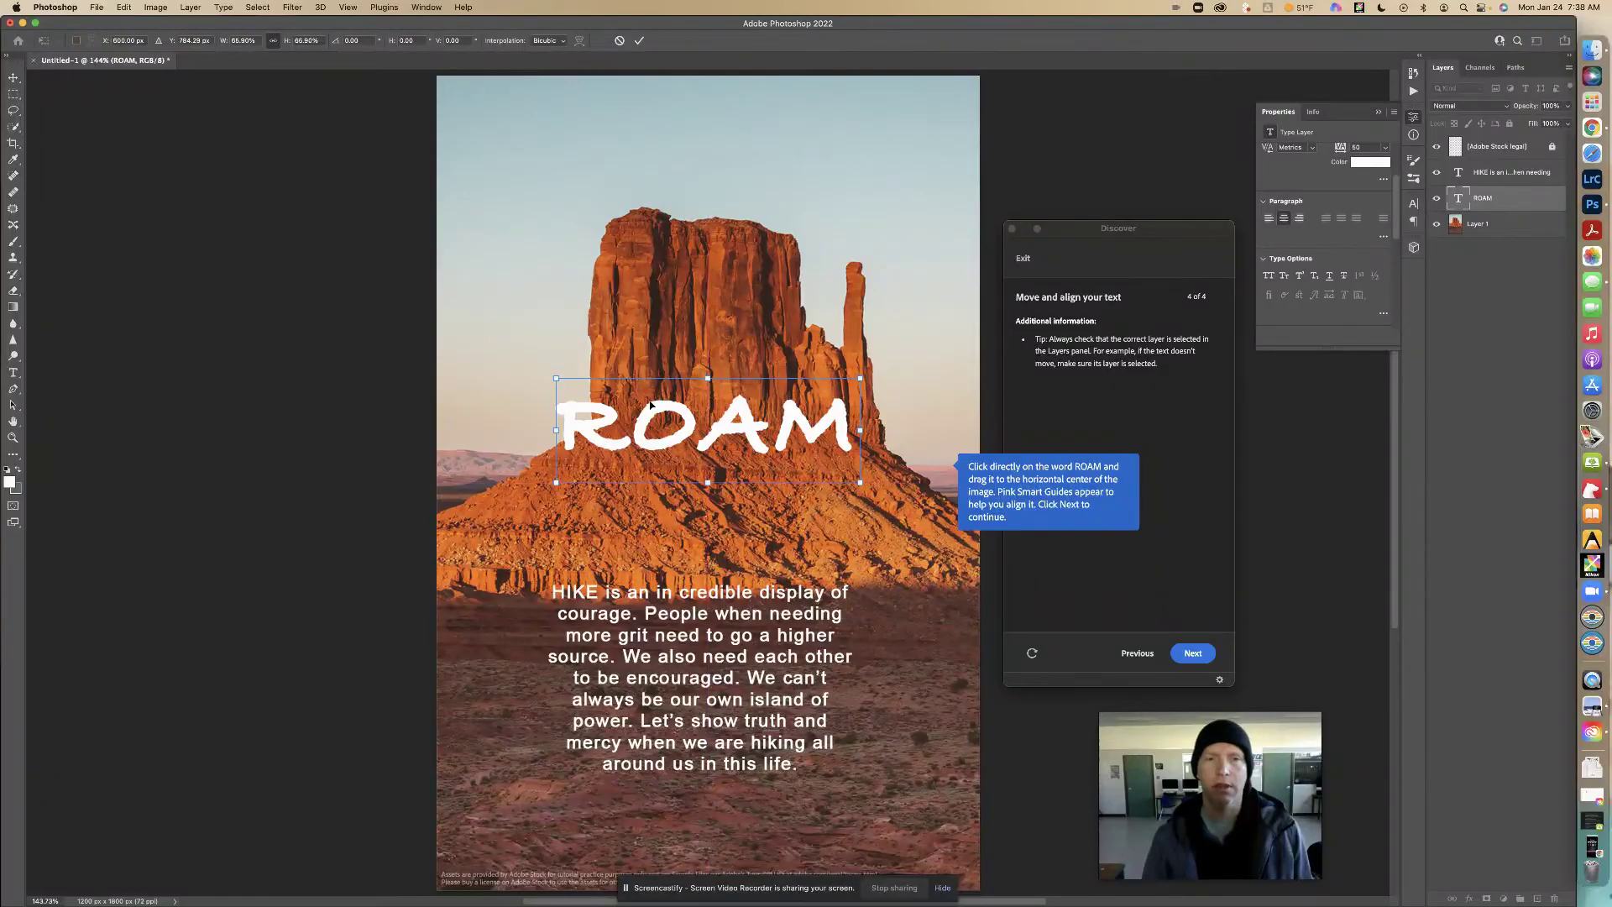
pyautogui.moveTo(555, 378); pyautogui.dragTo(612, 397)
pyautogui.moveTo(735, 436)
pyautogui.mouseDown()
pyautogui.moveTo(713, 436)
pyautogui.moveTo(734, 415)
pyautogui.moveTo(722, 440)
pyautogui.mouseUp()
pyautogui.moveTo(594, 397); pyautogui.dragTo(618, 409)
pyautogui.moveTo(755, 452); pyautogui.dragTo(725, 485)
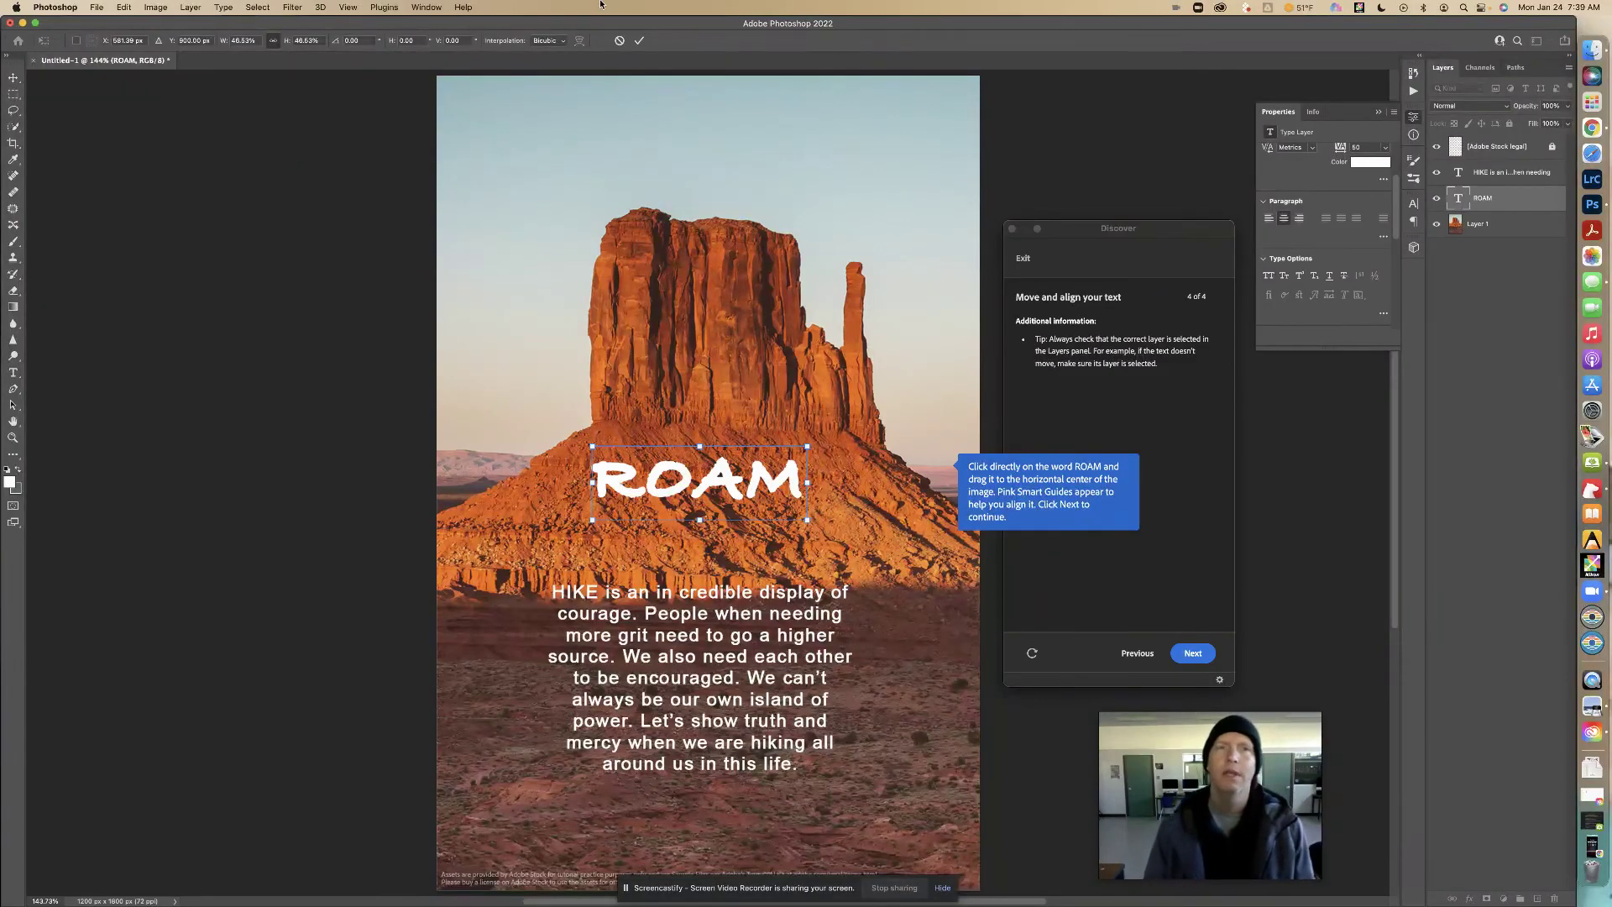
pyautogui.click(640, 41)
# Step: Advance the tutorial, select the type layer containing the movie description, and continue to its centering instruction
pyautogui.click(1192, 654)
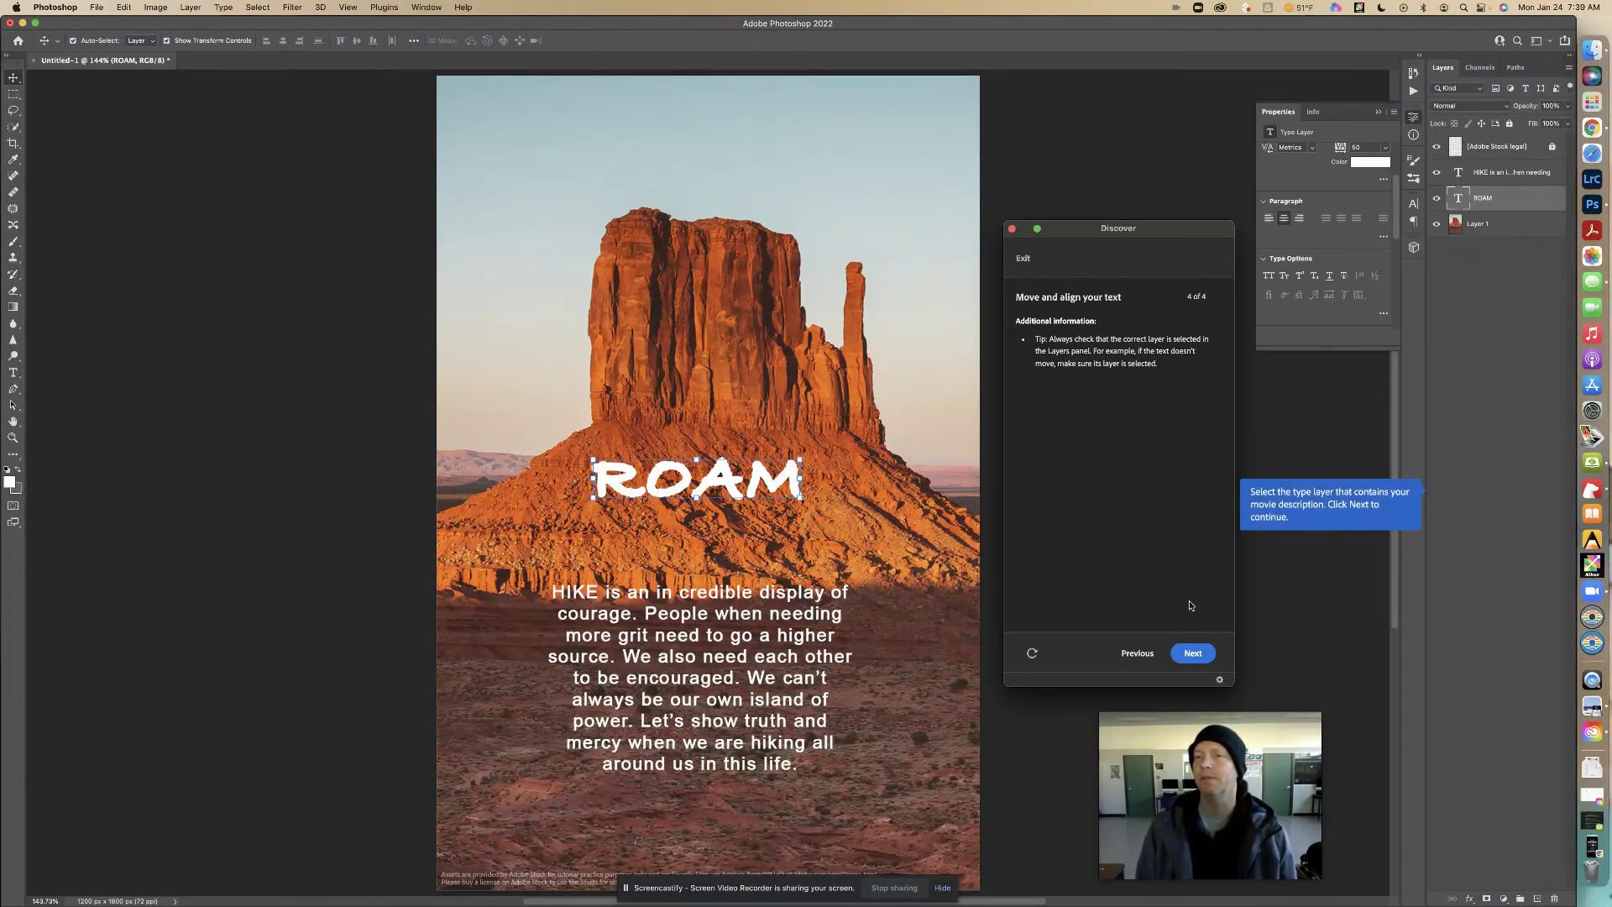
pyautogui.click(1516, 173)
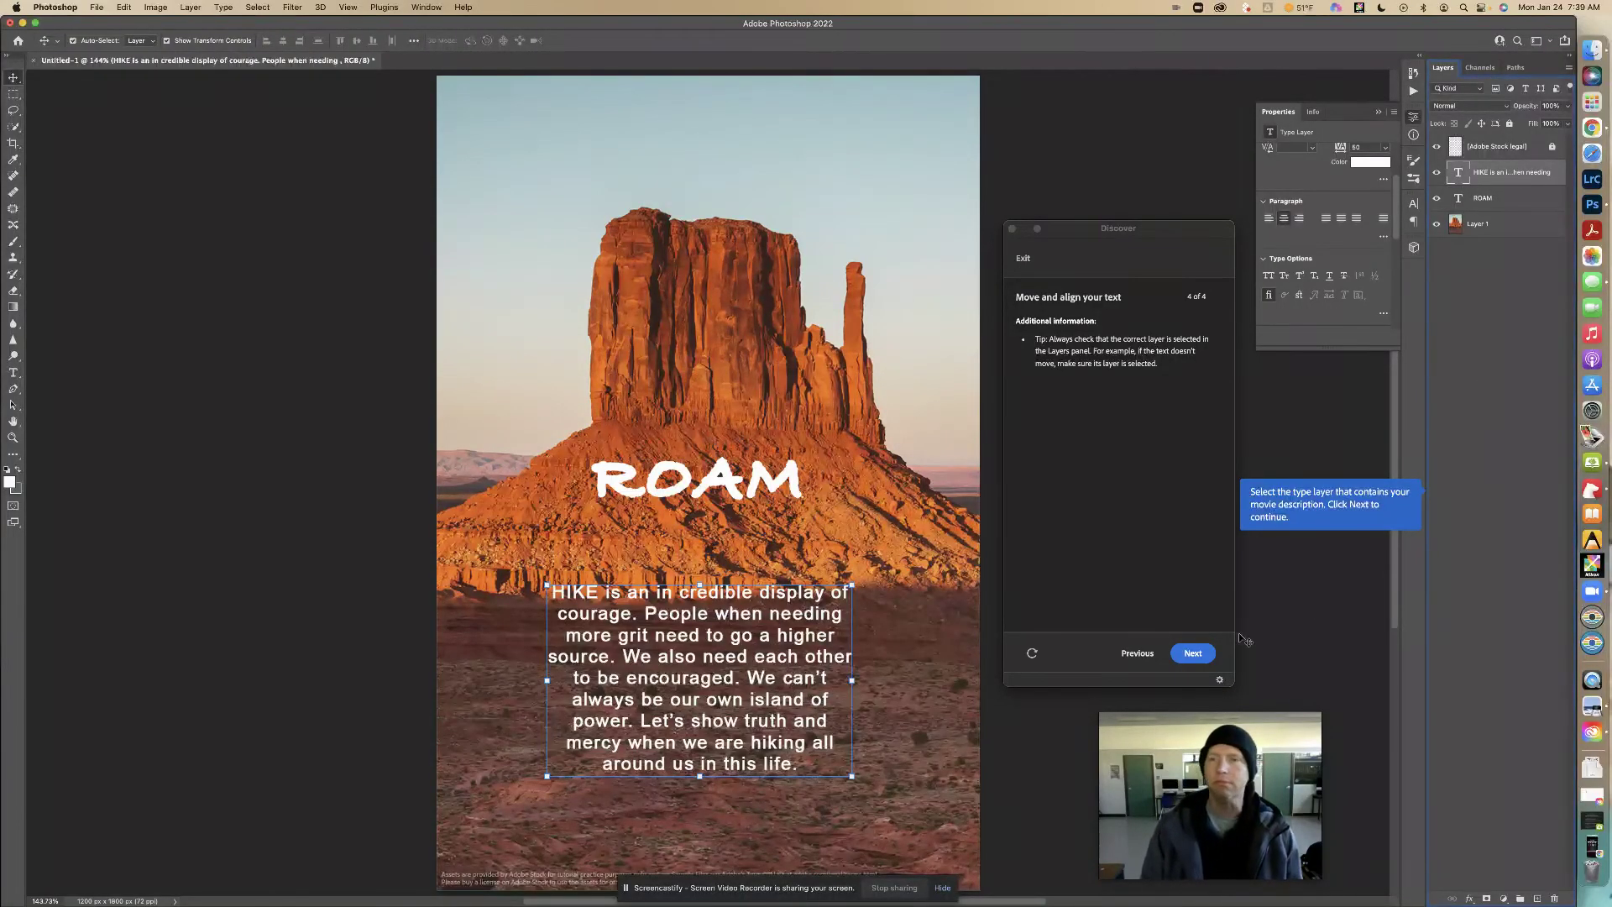
pyautogui.click(1185, 658)
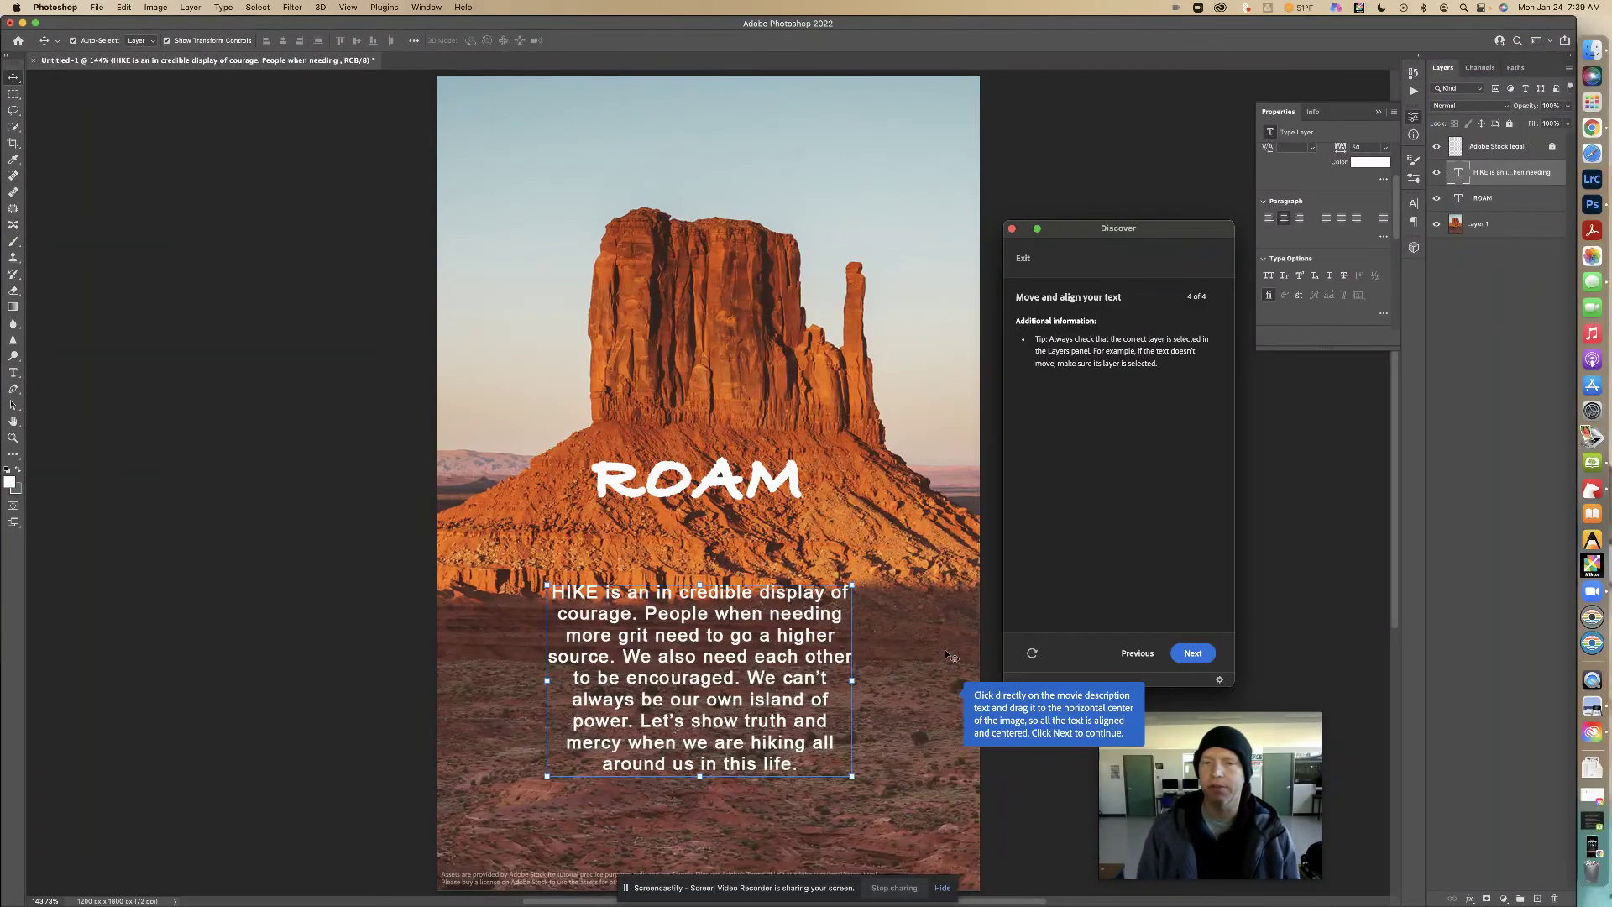
# Step: Move the movie description slightly lower, near the poster's horizontal center, deselect it, and advance to the tutorial's completion page
pyautogui.moveTo(717, 662)
pyautogui.mouseDown()
pyautogui.moveTo(742, 662)
pyautogui.moveTo(715, 649)
pyautogui.moveTo(713, 682)
pyautogui.mouseUp()
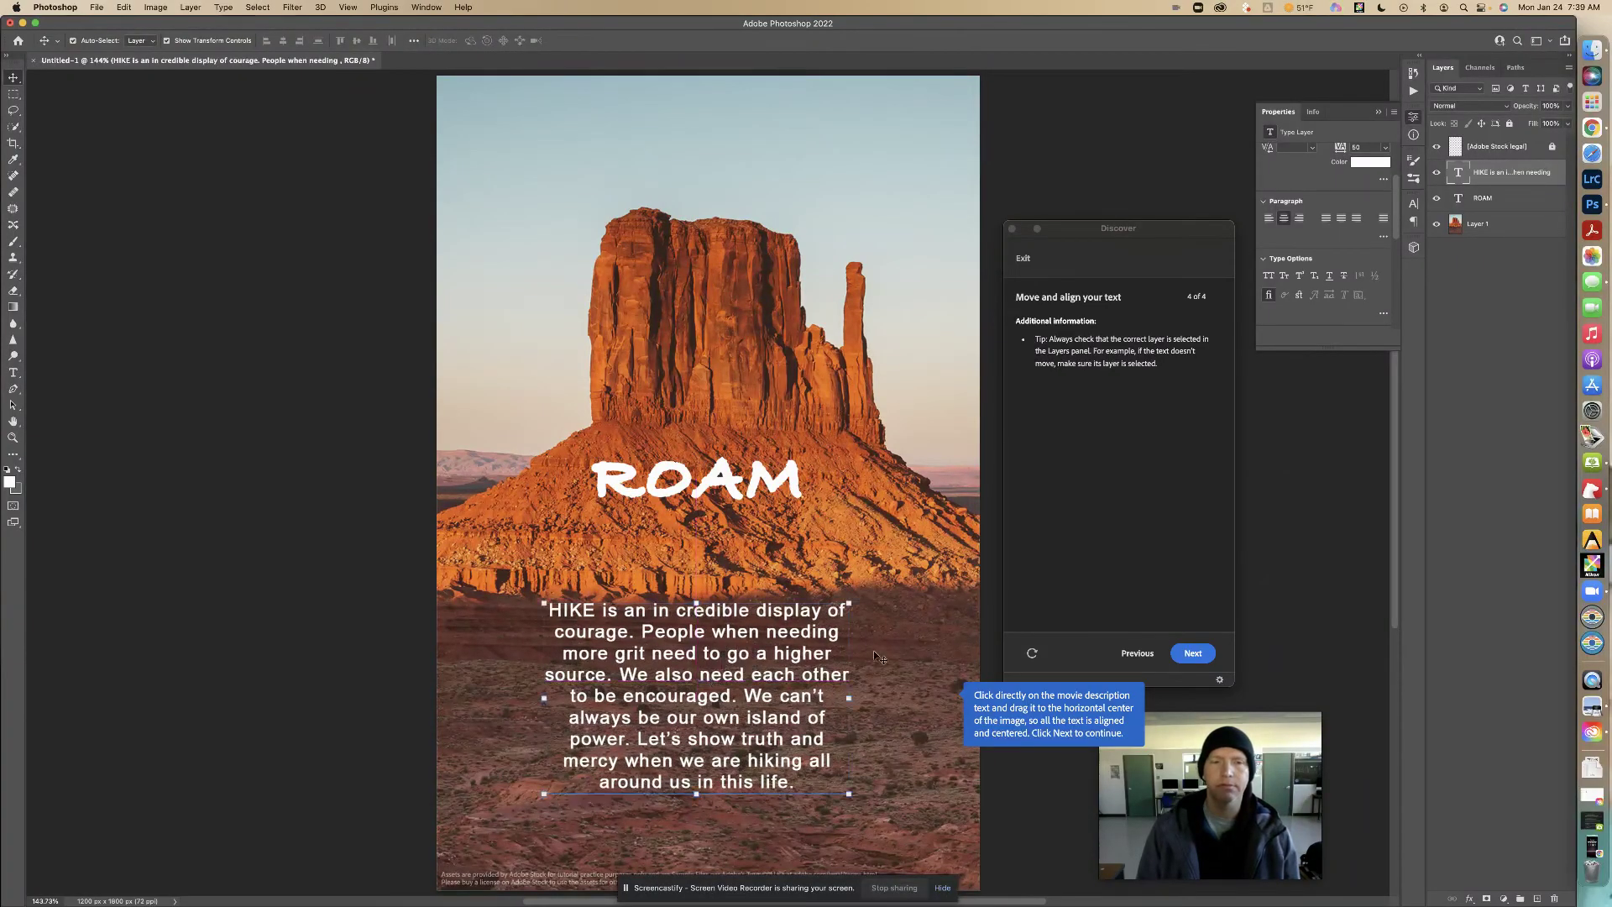
pyautogui.click(883, 640)
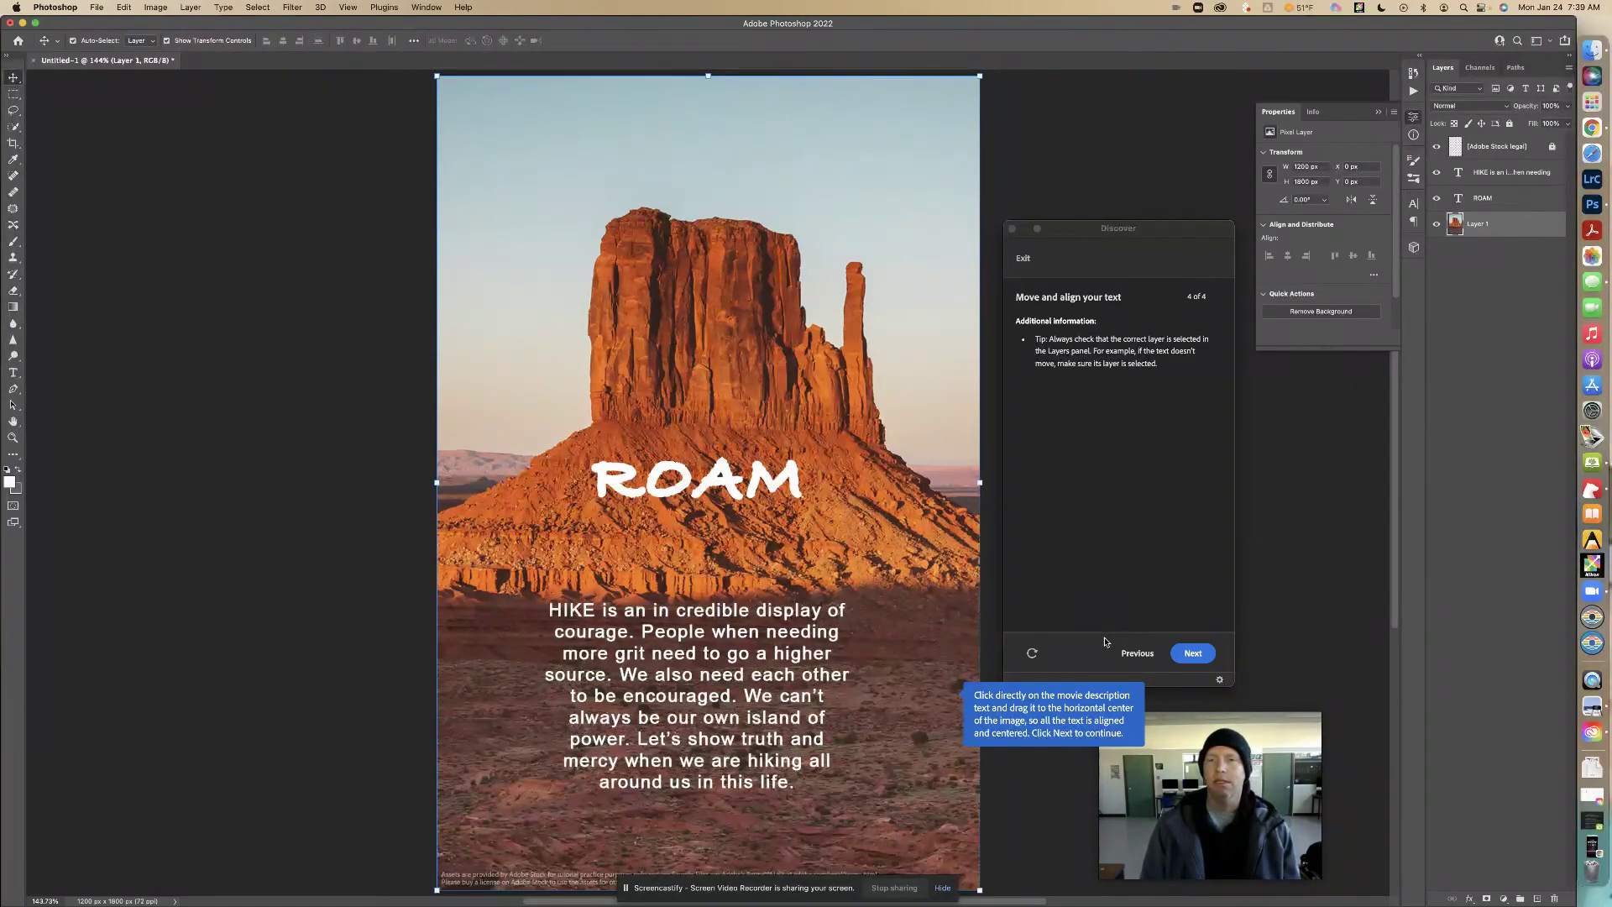
pyautogui.click(1191, 654)
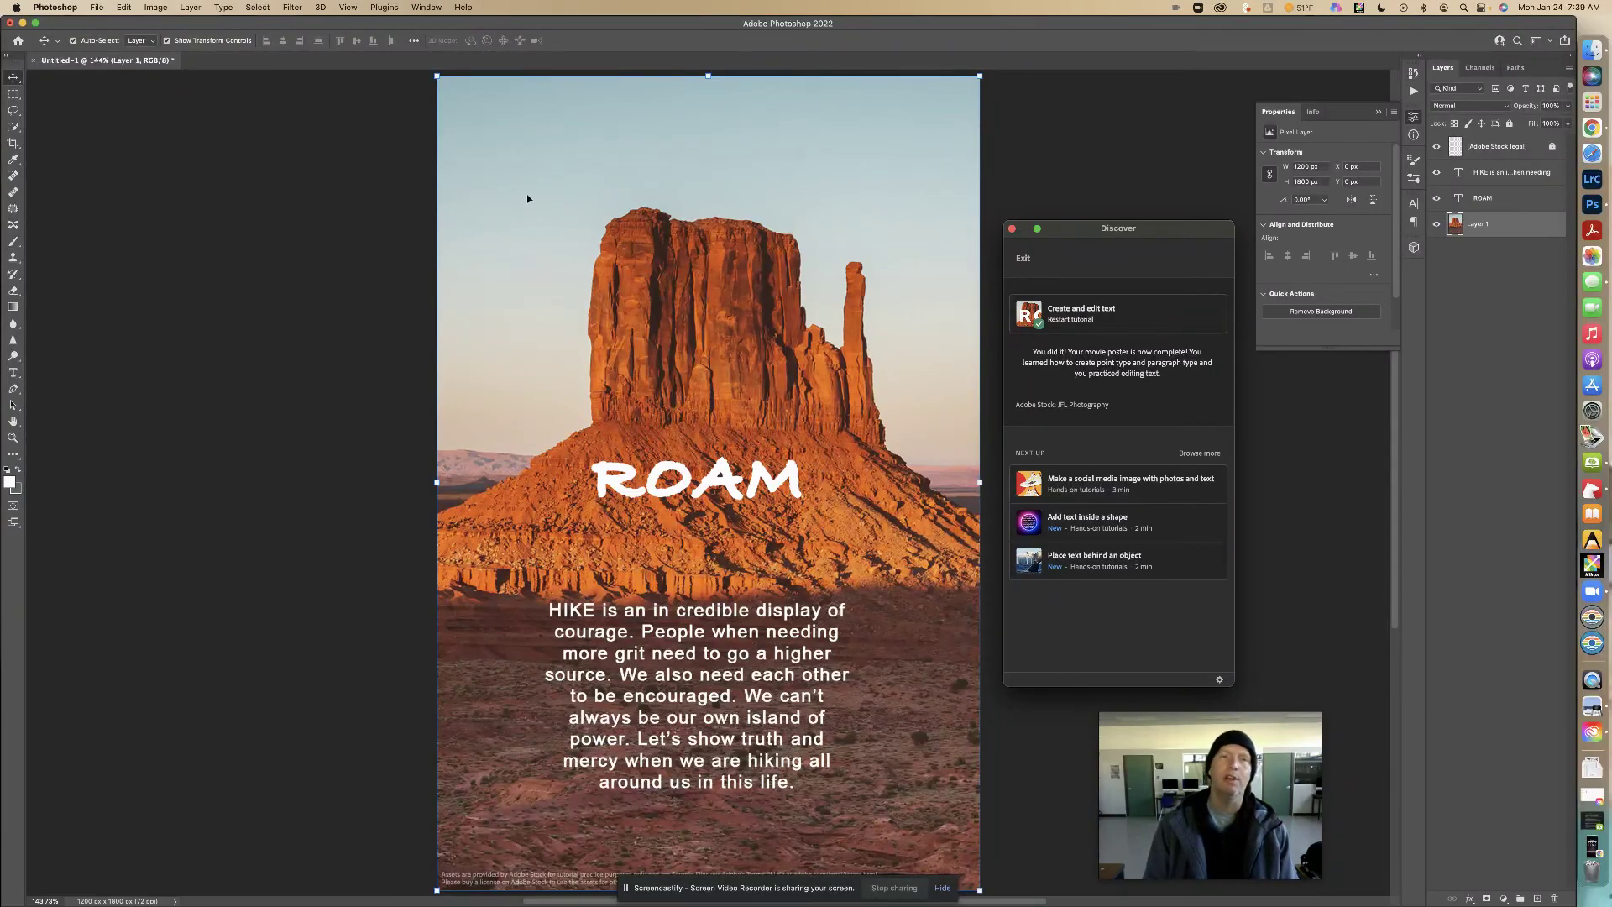
# Step: Start saving a copy of the poster on the computer and choose JPEG as its format
pyautogui.click(210, 25)
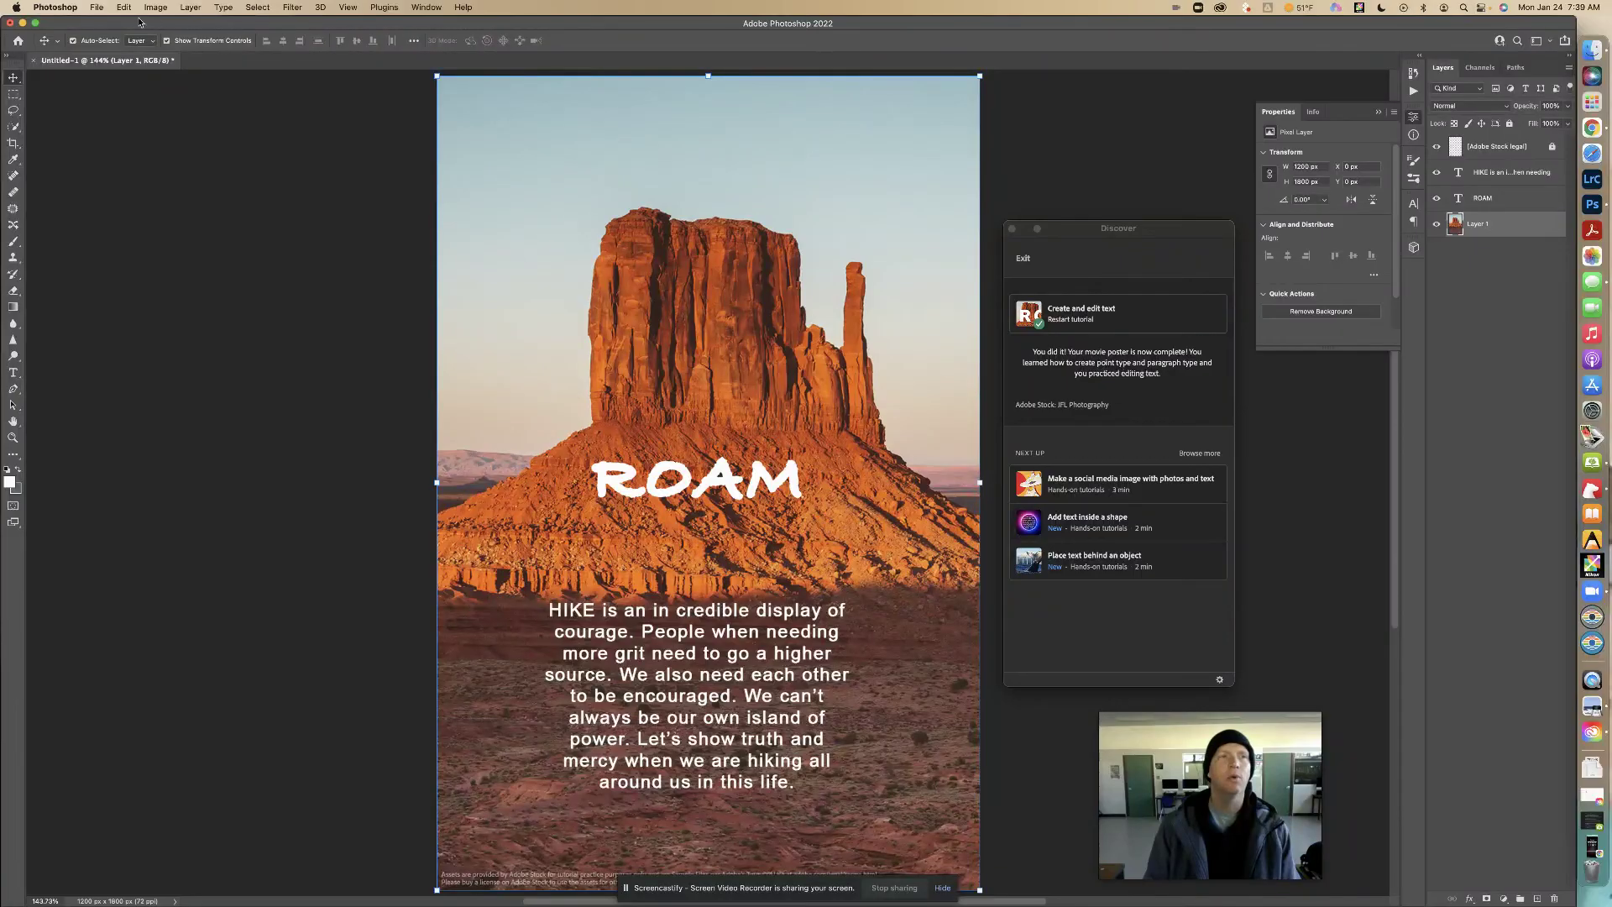
pyautogui.click(94, 7)
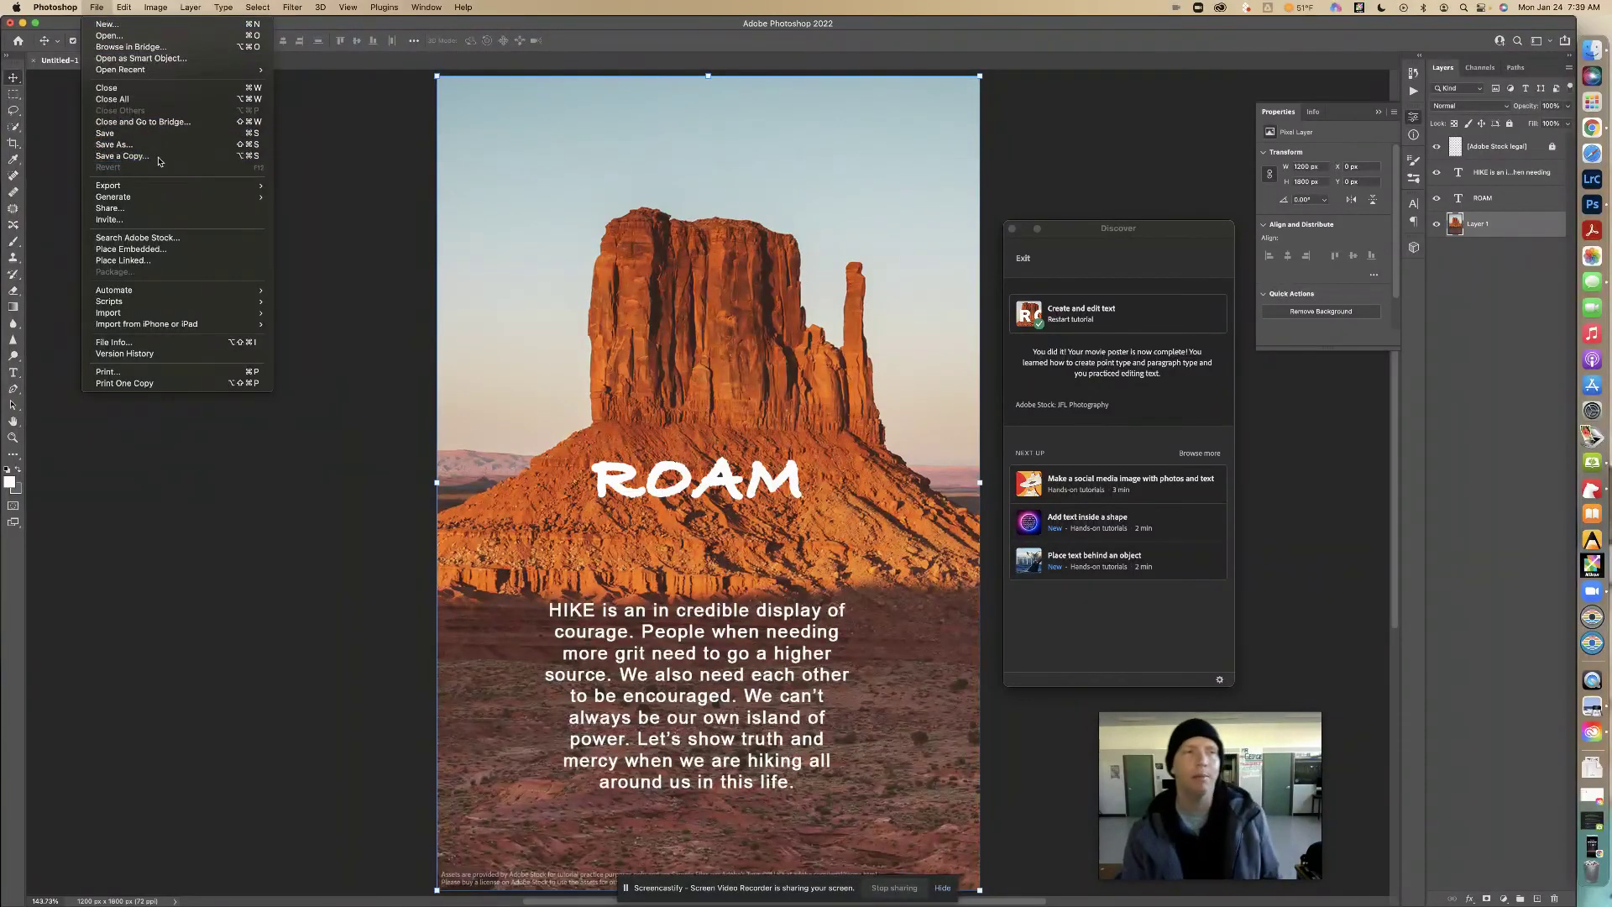
pyautogui.click(265, 165)
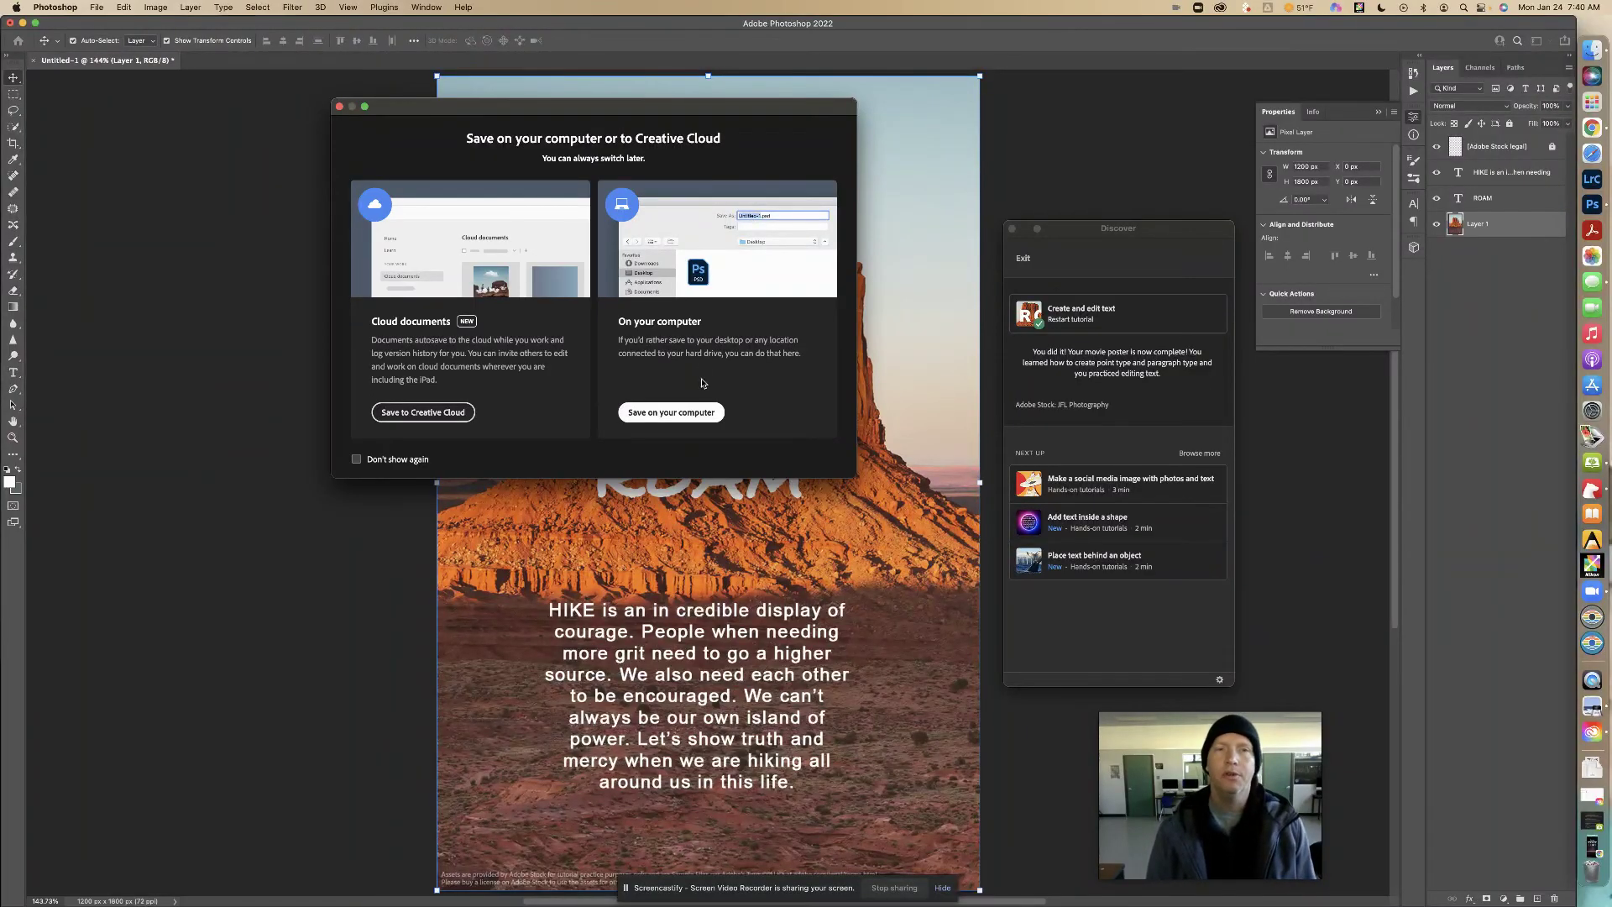
pyautogui.press('Return')
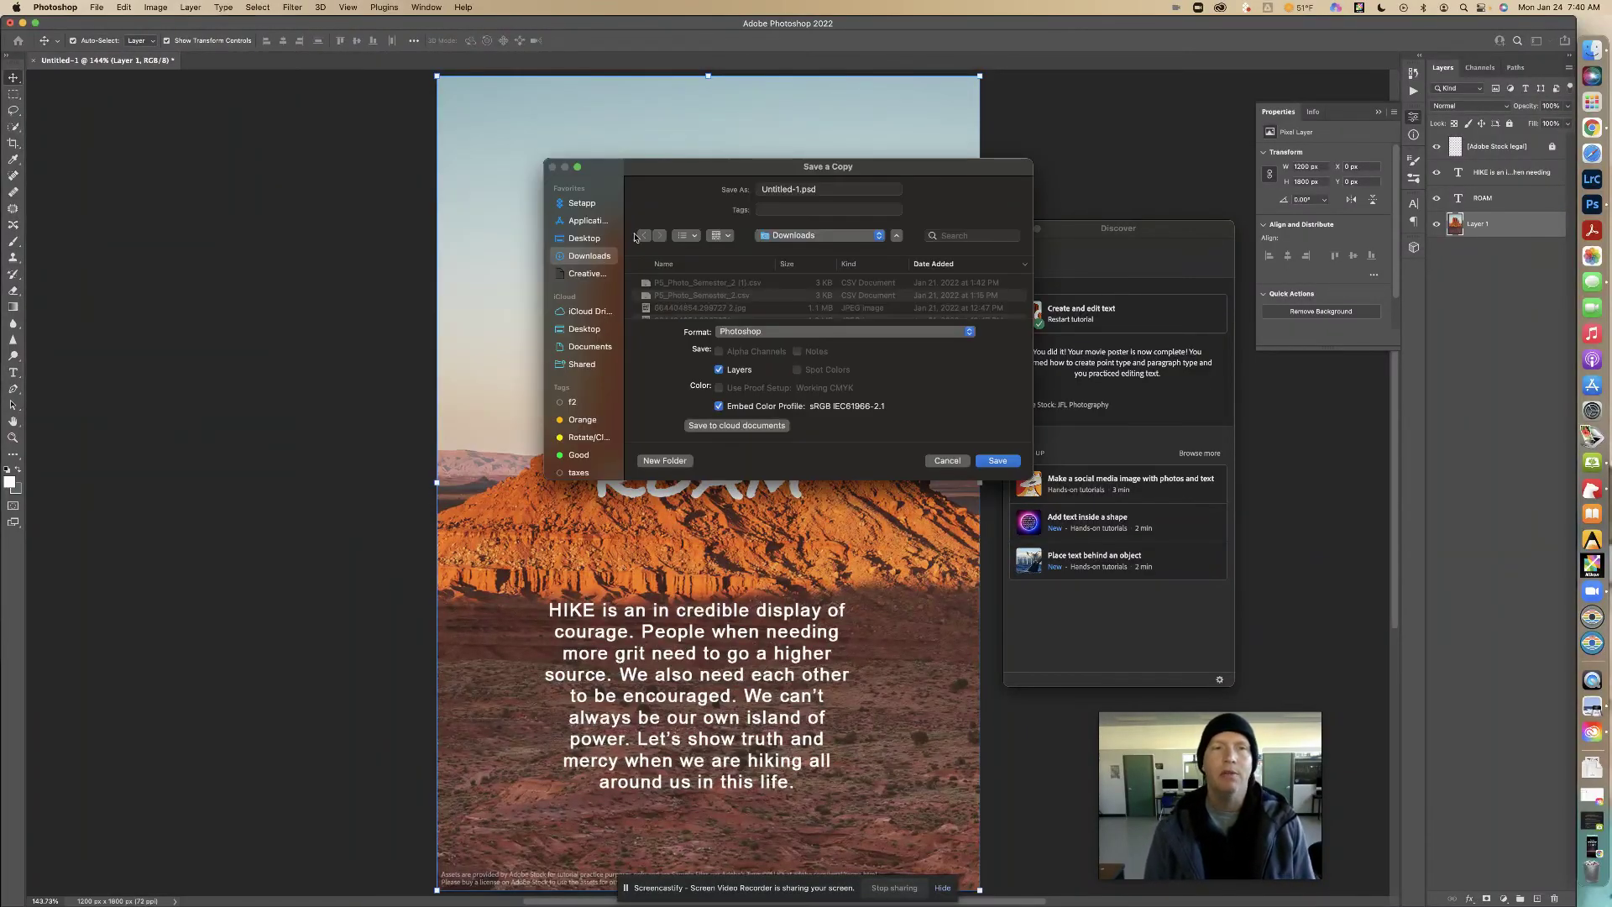
pyautogui.moveTo(725, 173); pyautogui.dragTo(479, 116)
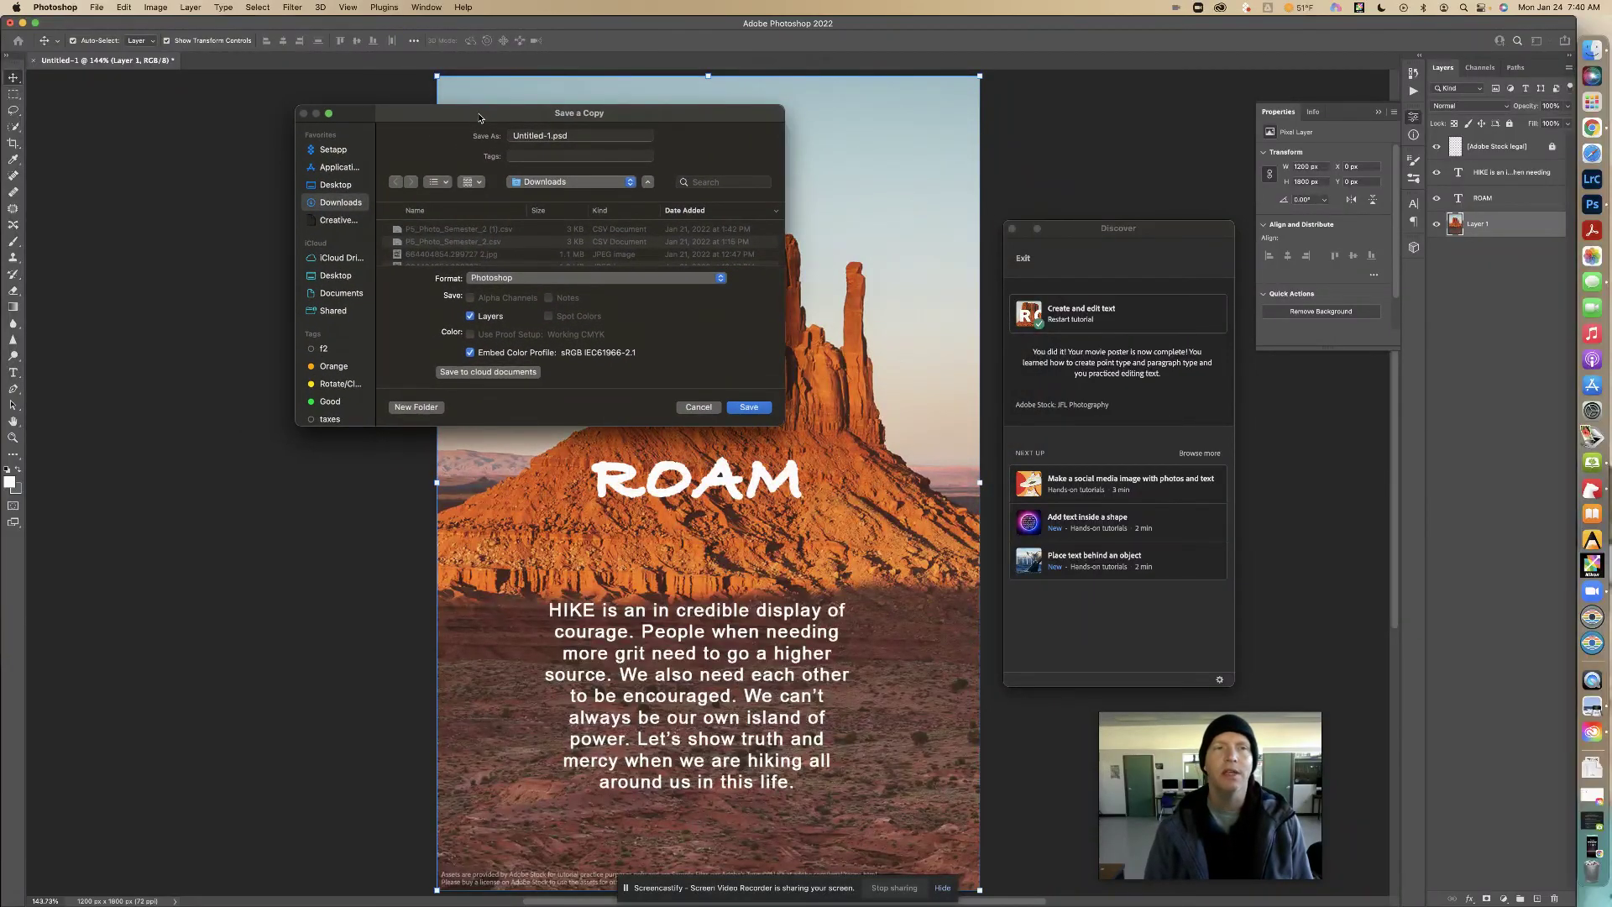
pyautogui.click(576, 278)
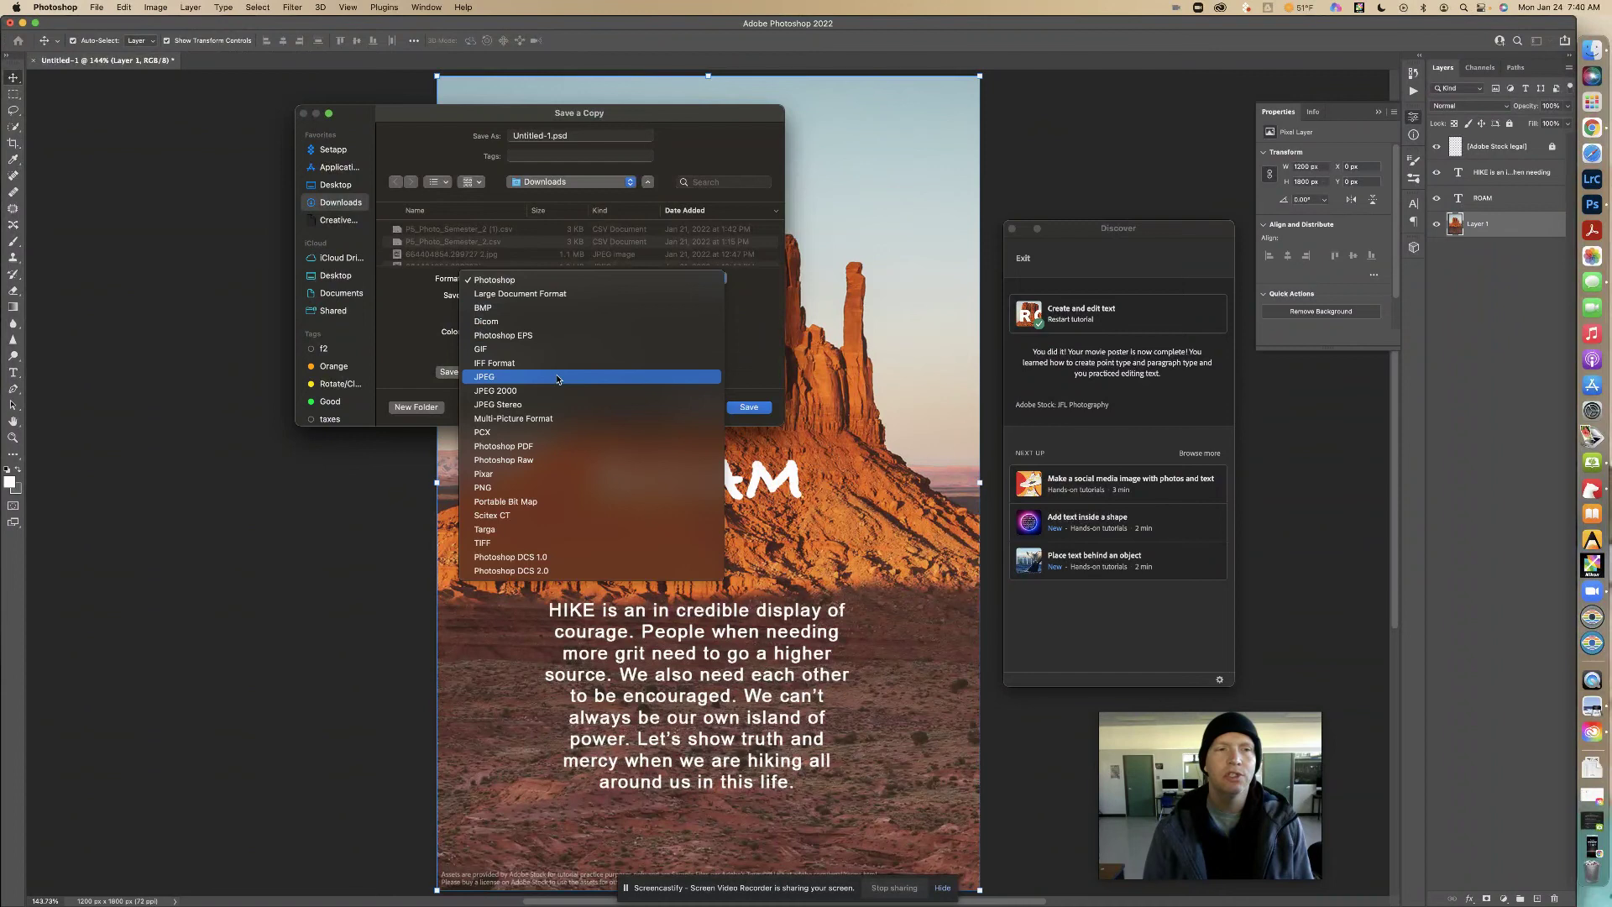
pyautogui.click(560, 375)
# Step: Name the copy "Create_and_edit_text.jpg" and save it to Downloads with Medium quality 6 and the Progressive format option
pyautogui.click(532, 135)
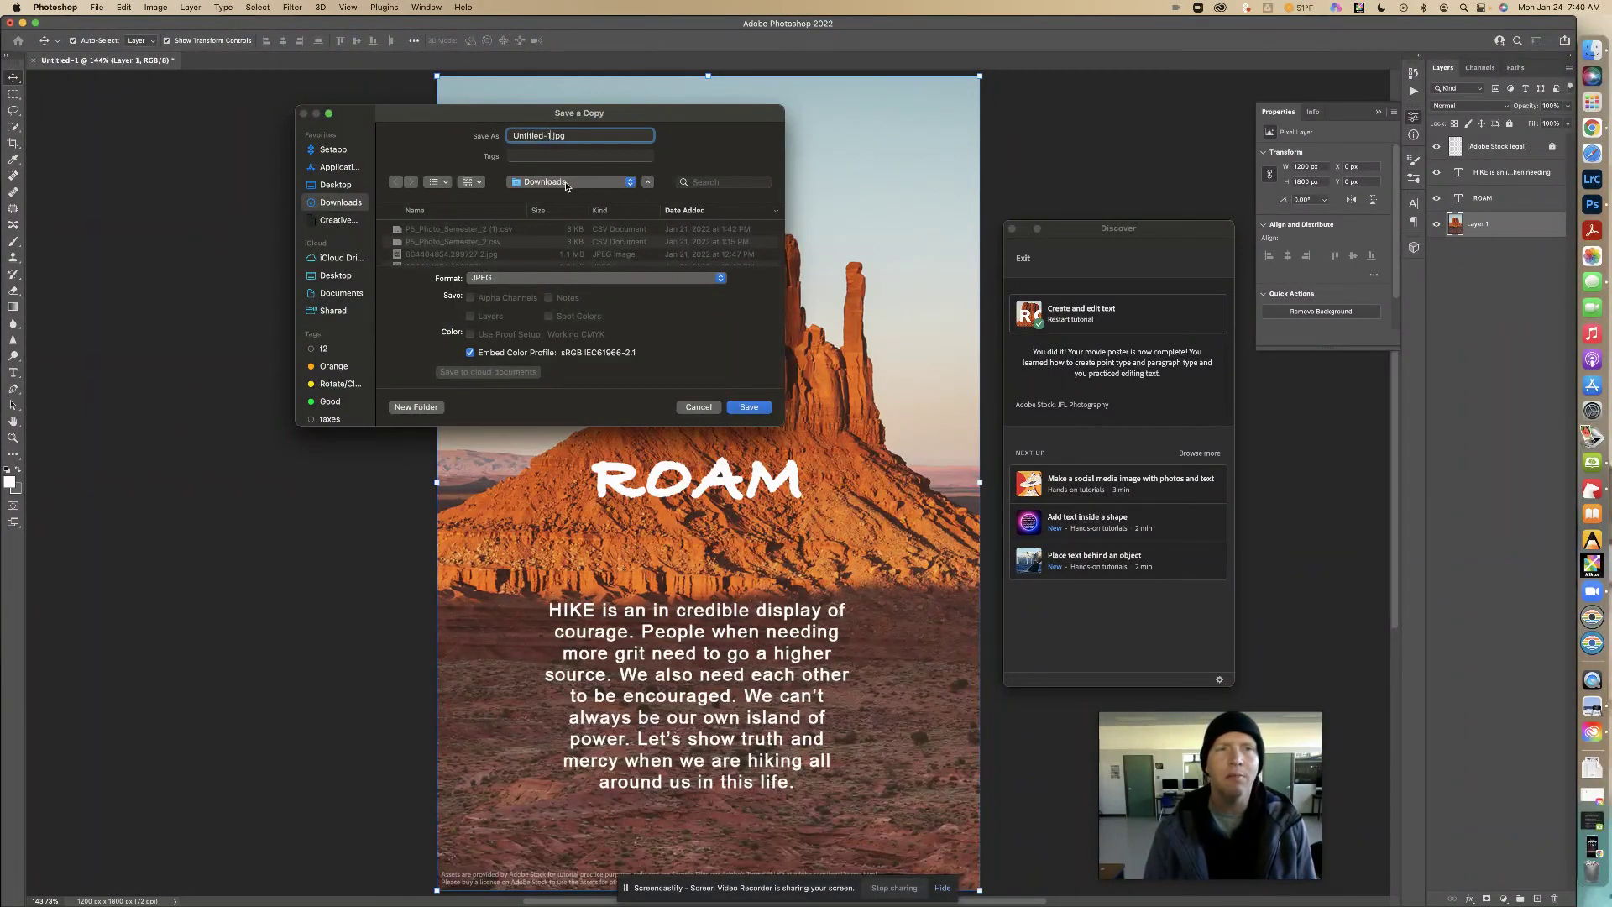
pyautogui.press('BackSpace')
pyautogui.press('BackSpace')
pyautogui.press('BackSpace')
pyautogui.press('BackSpace')
pyautogui.press('BackSpace')
pyautogui.press('BackSpace')
pyautogui.press('BackSpace')
pyautogui.press('BackSpace')
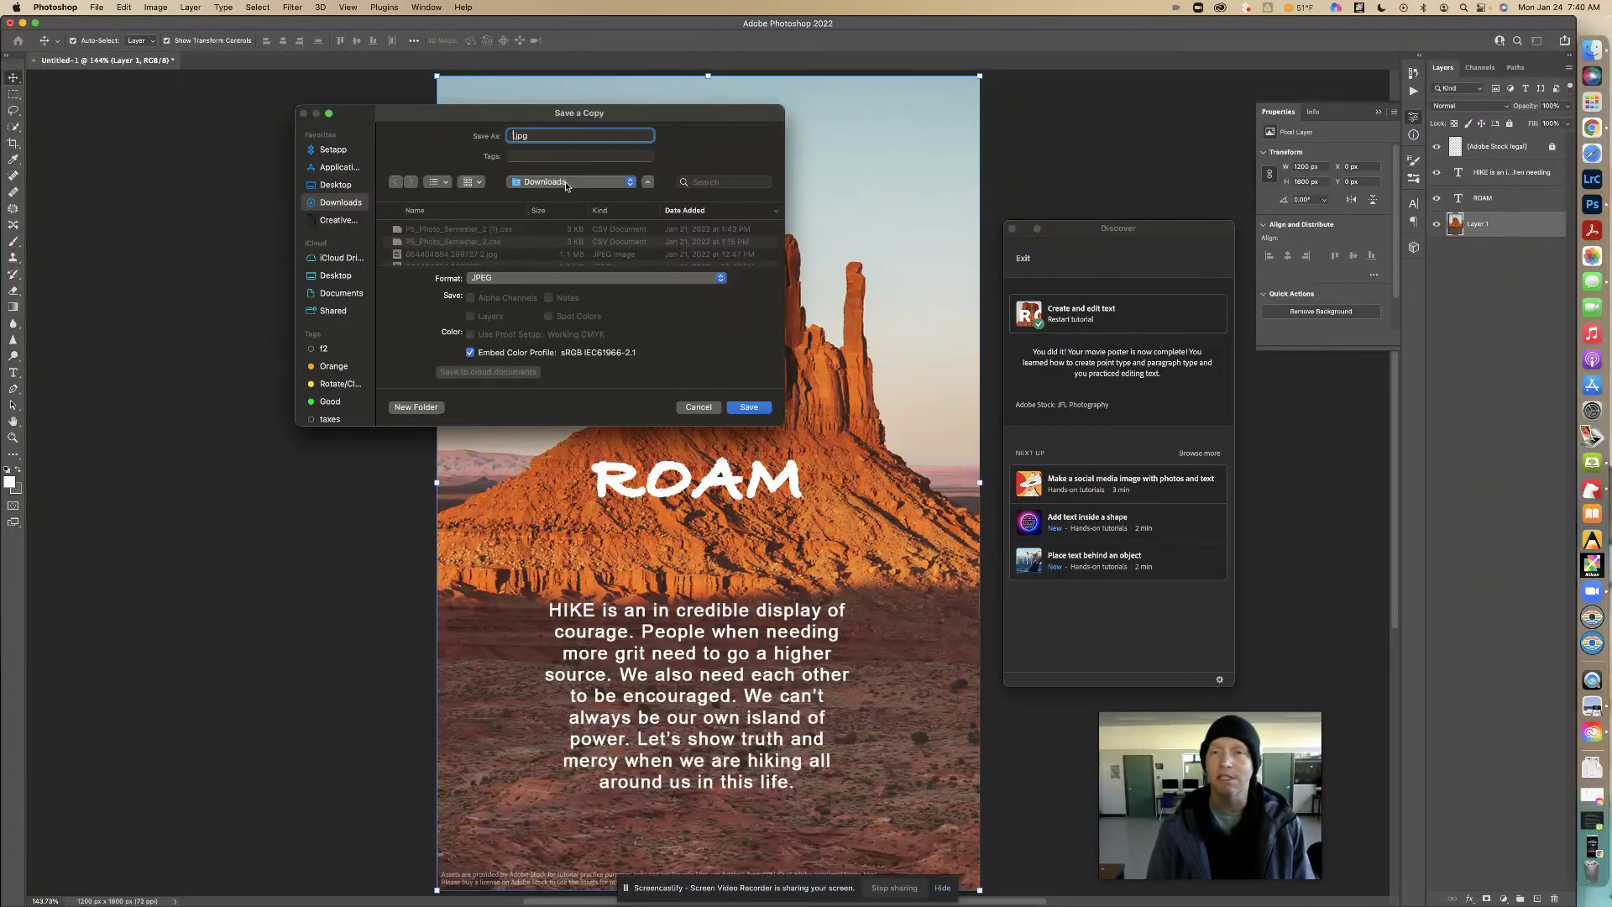
pyautogui.write('Create and edit text')
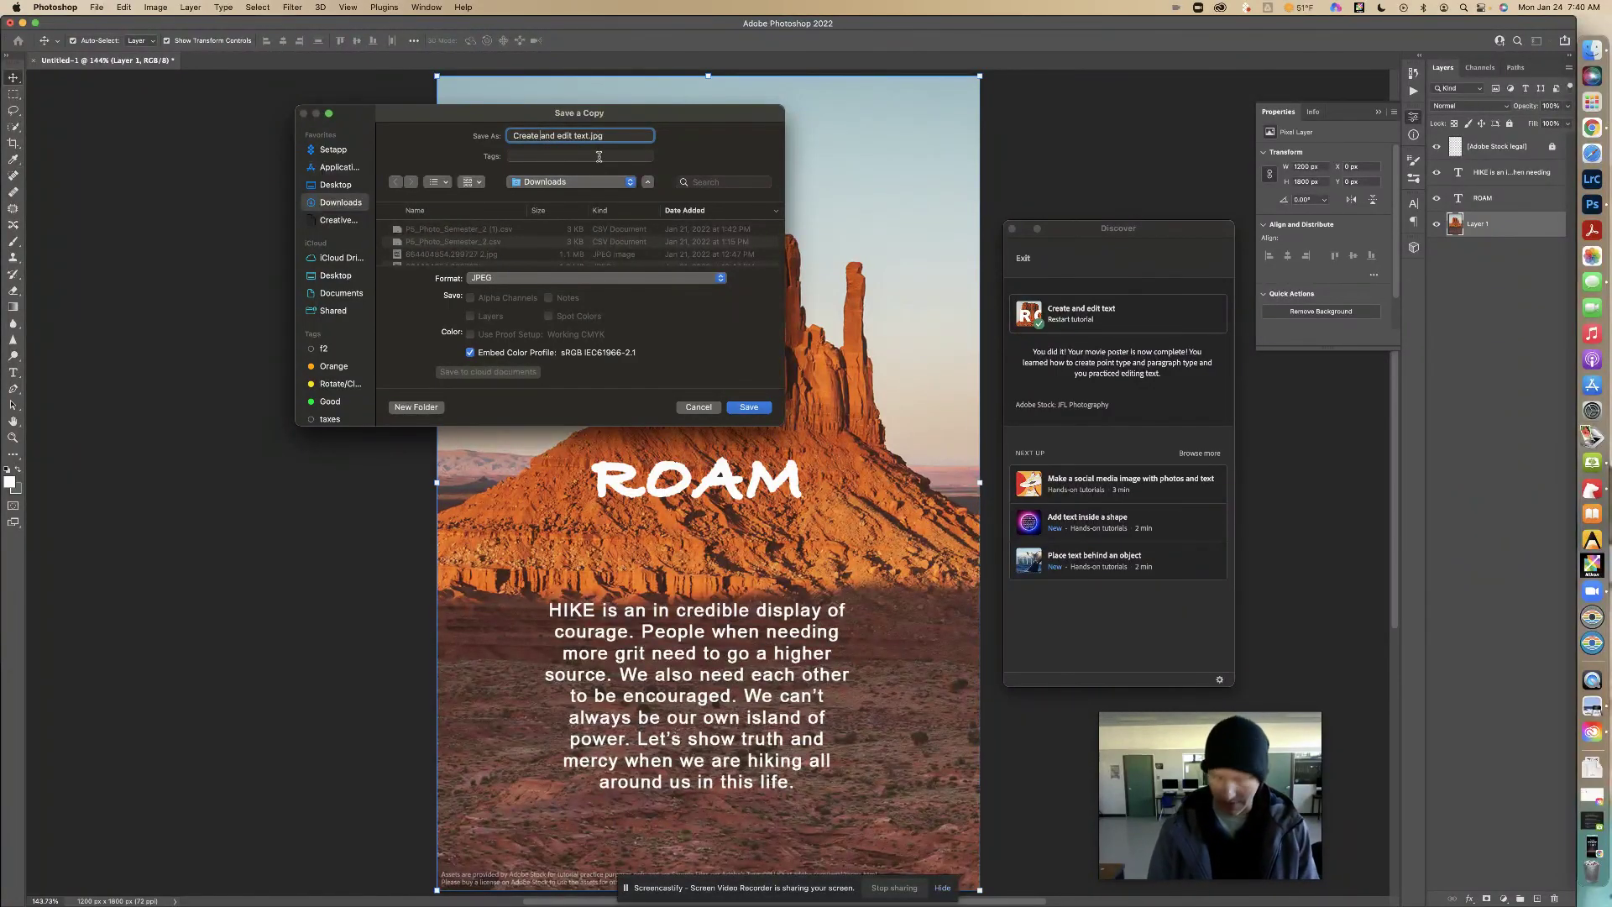
pyautogui.press('BackSpace')
pyautogui.write('_')
pyautogui.press('BackSpace')
pyautogui.write('_')
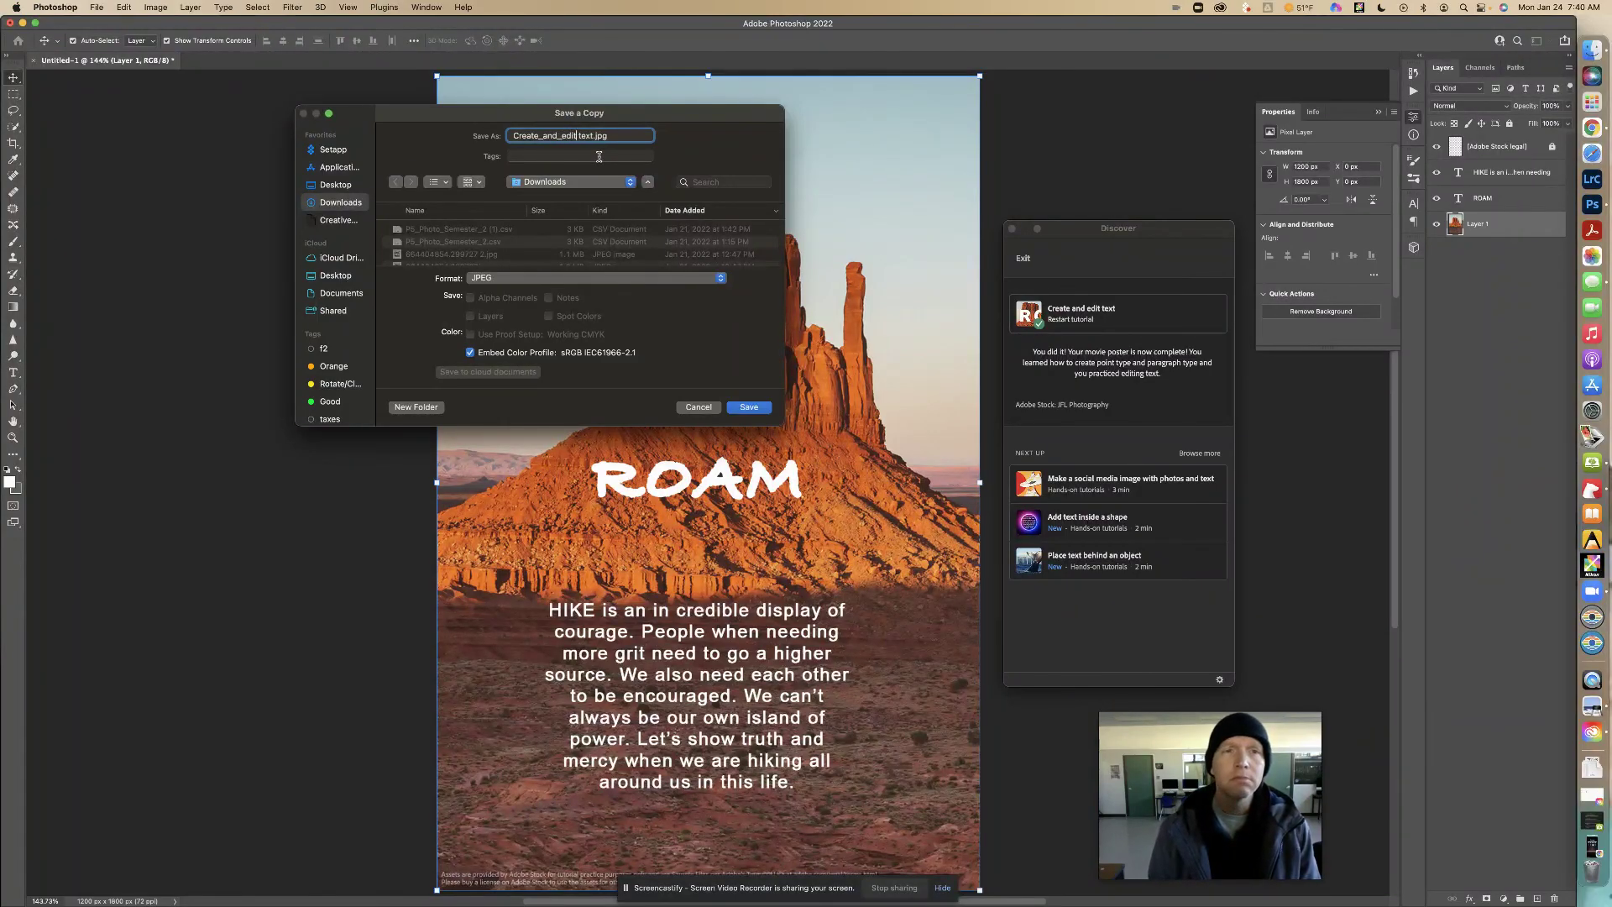
pyautogui.press('BackSpace')
pyautogui.write('_')
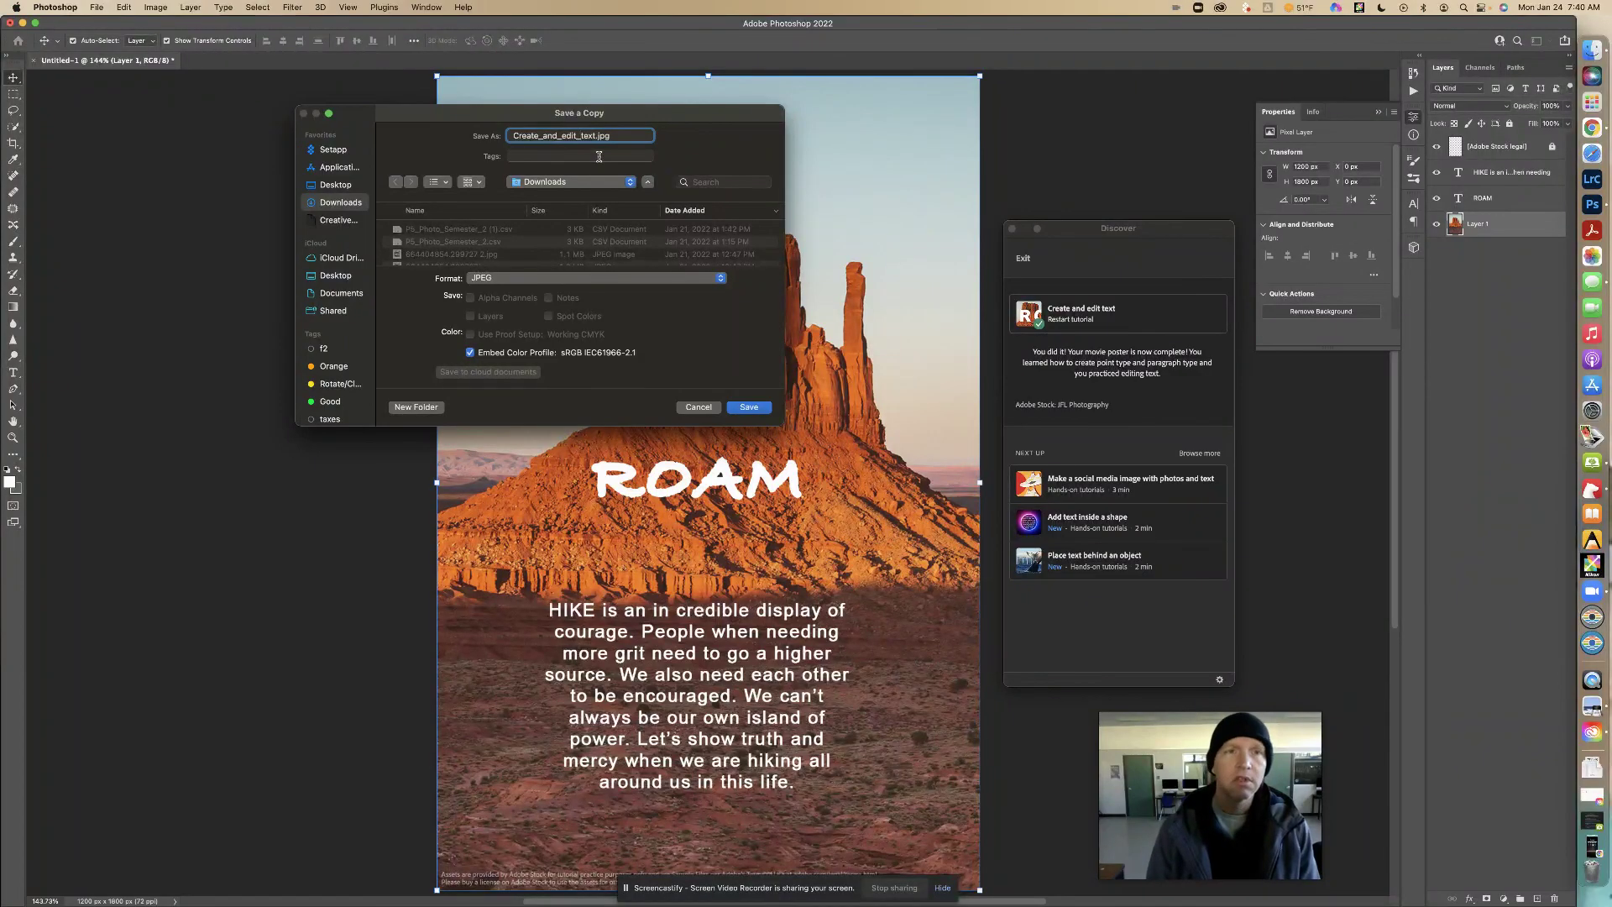
pyautogui.click(749, 407)
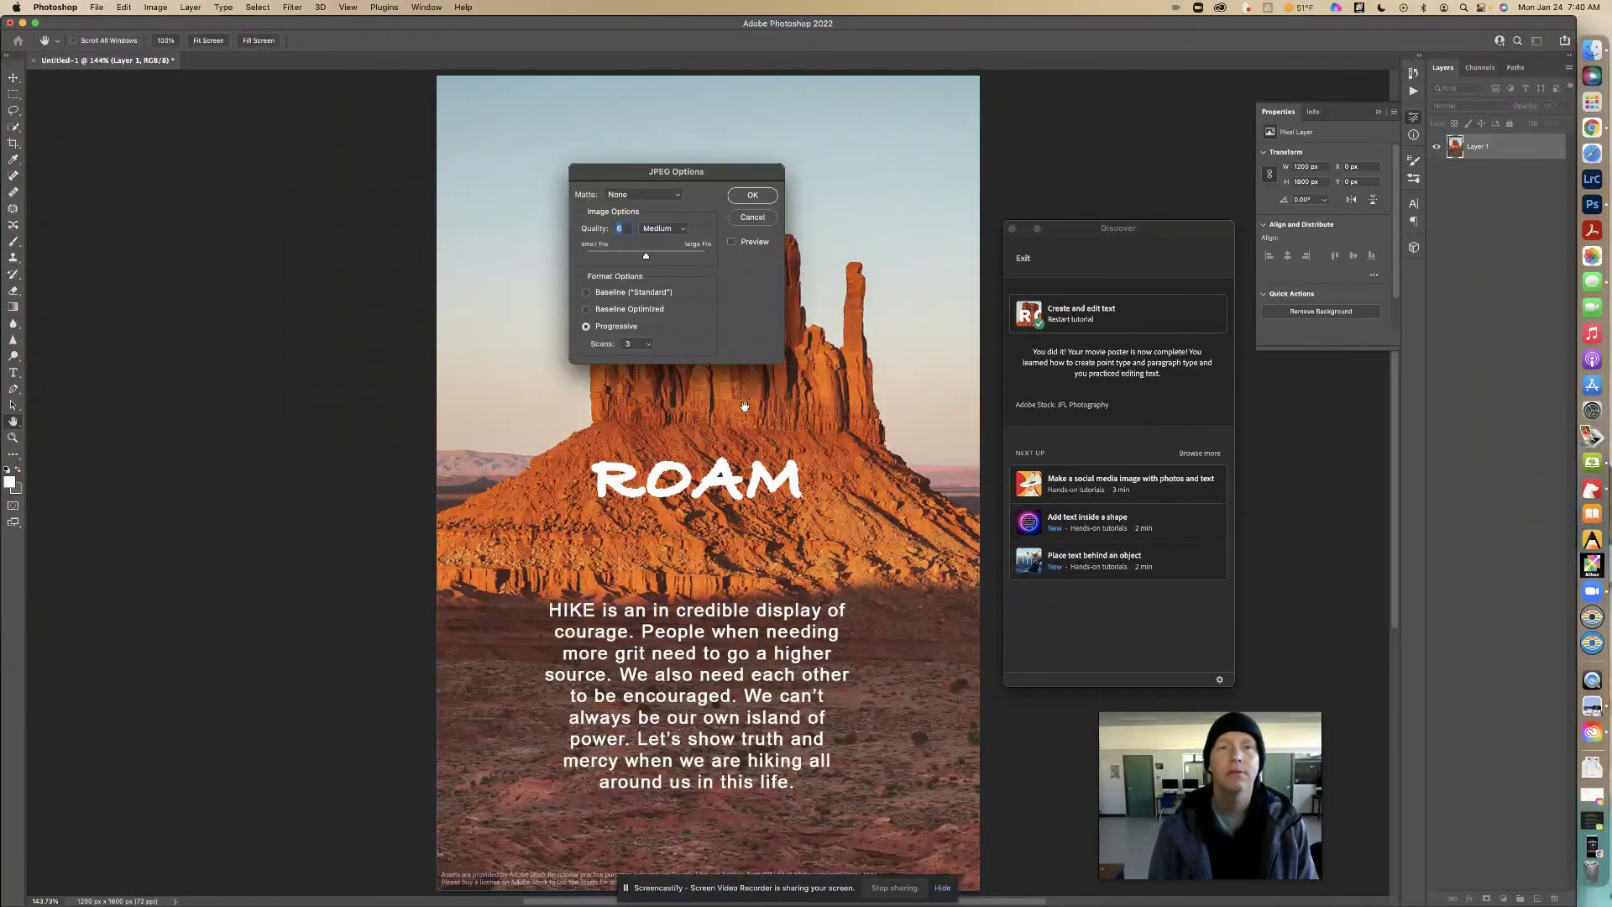
pyautogui.click(753, 196)
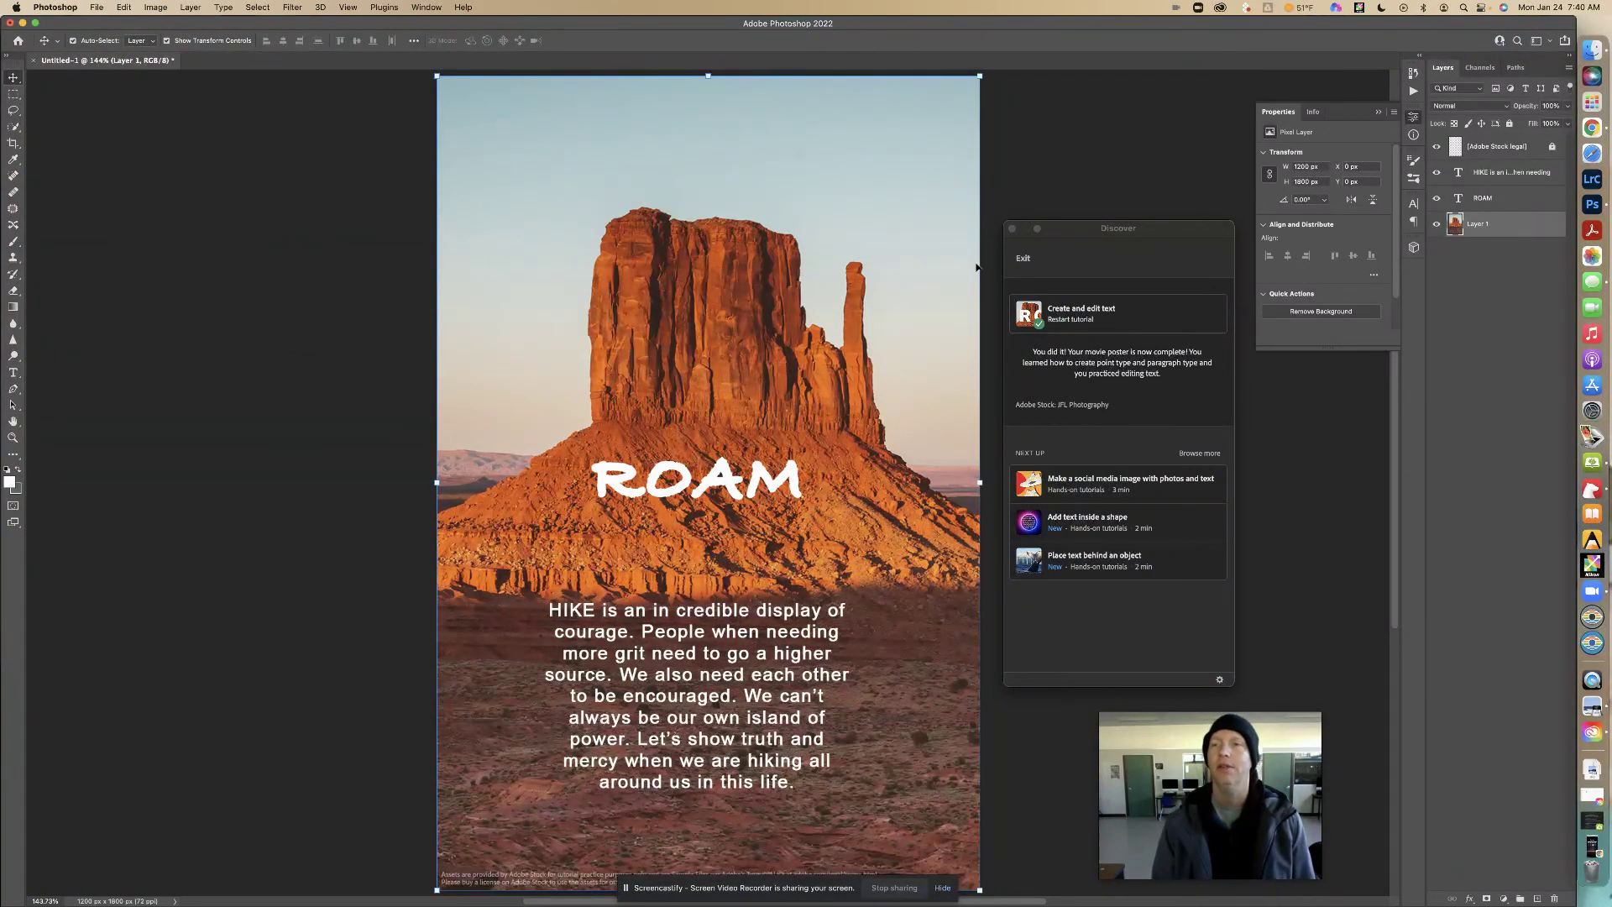
# Step: Switch to Chrome
pyautogui.click(1592, 127)
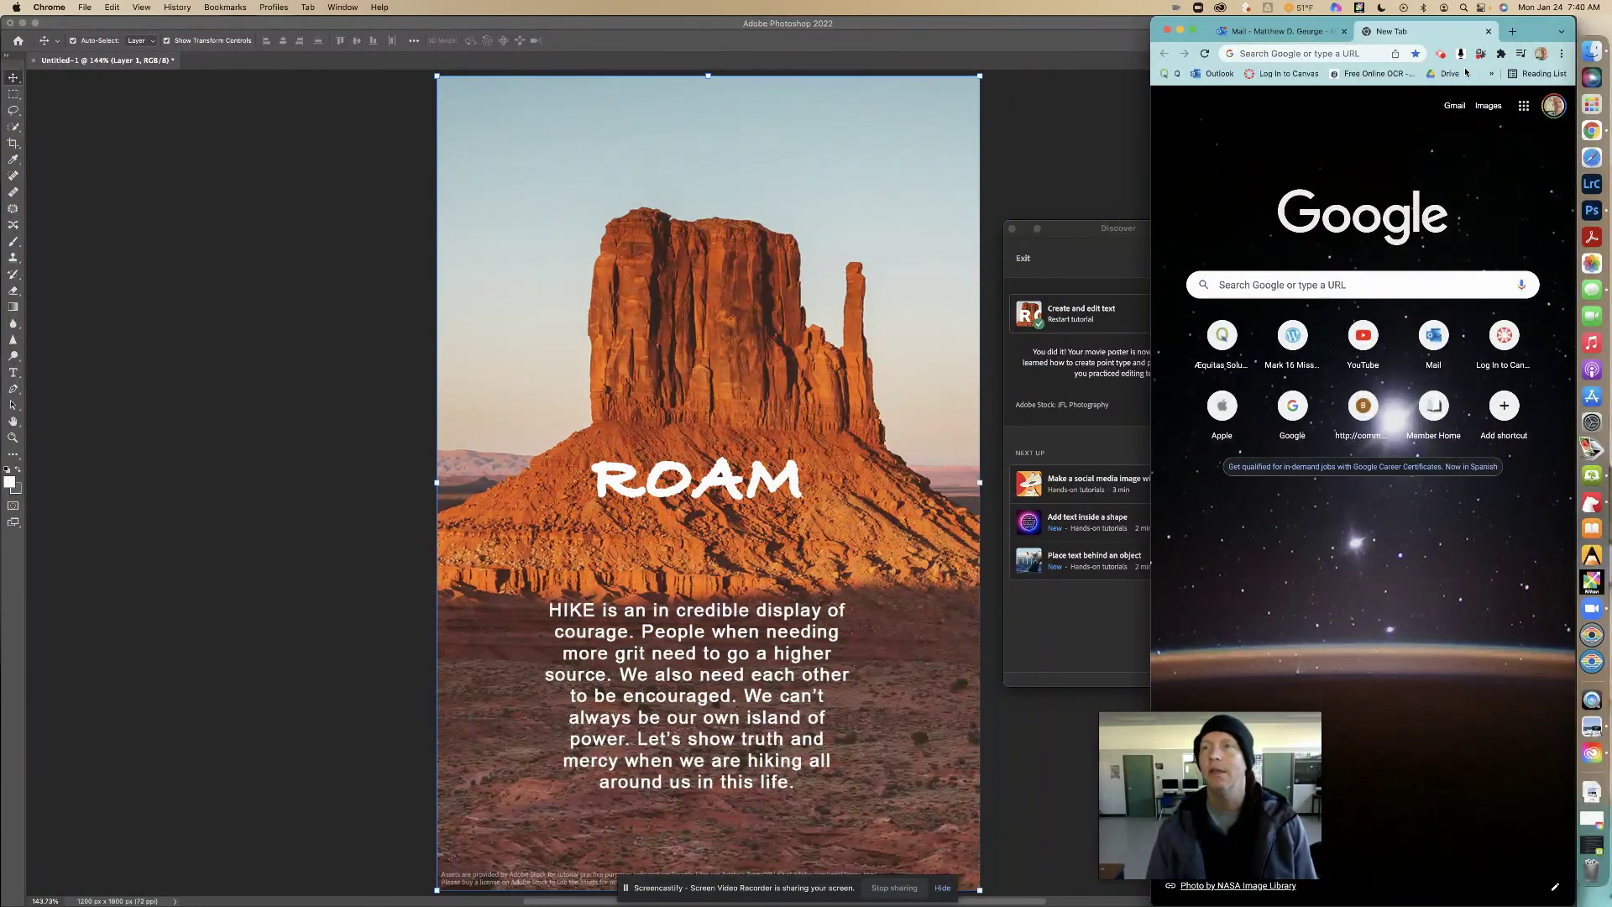